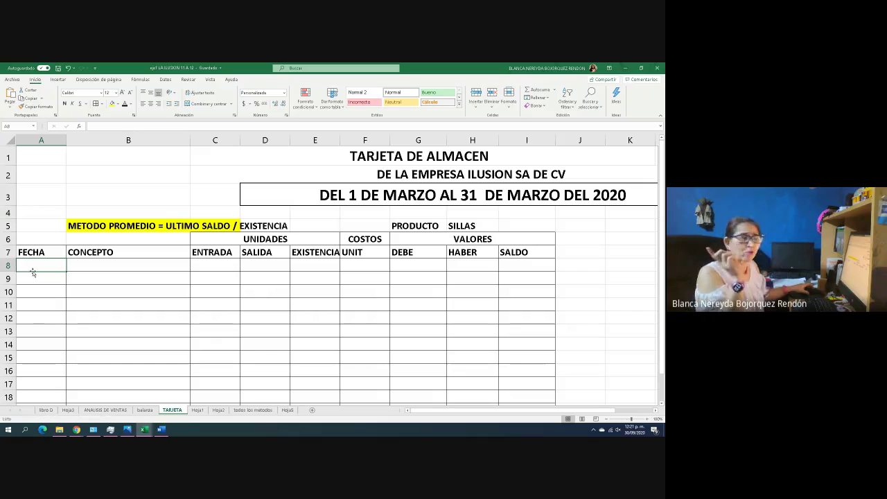
# Consult the opening entry in the libro D journal and enter date 1 MZO and concept SALDOS INICIALES in row 8 of TARJETA
pyautogui.click(46, 410)
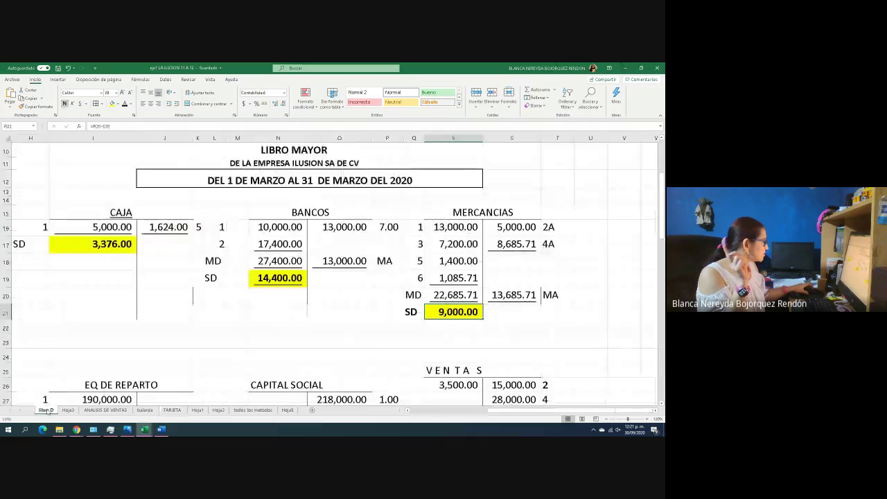
pyautogui.scroll(2, 333, 277)
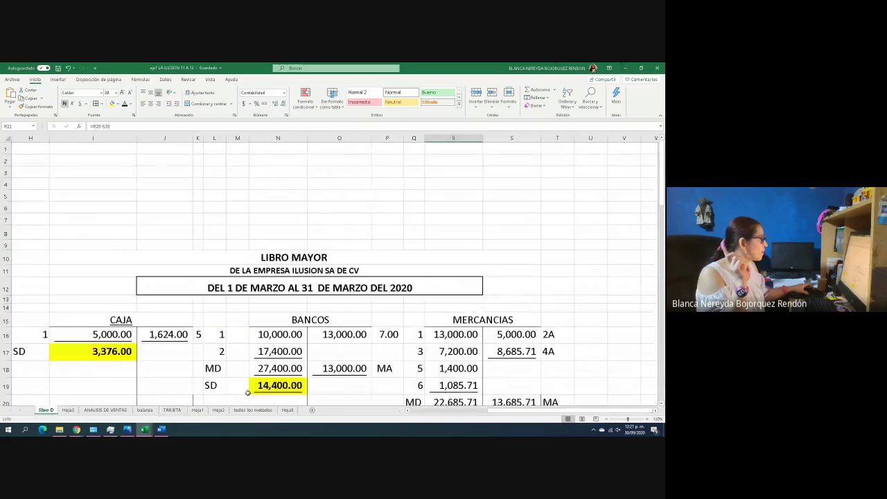
pyautogui.click(416, 411)
pyautogui.scroll(-2, 61, 298)
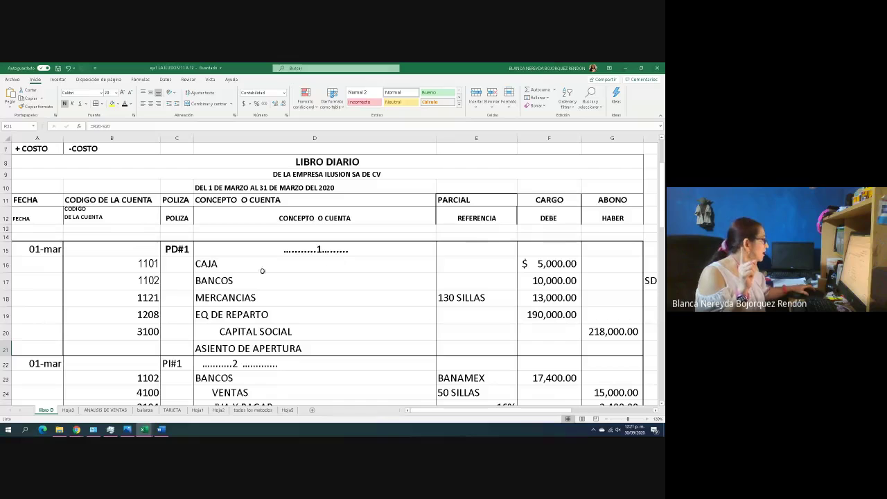
pyautogui.click(172, 409)
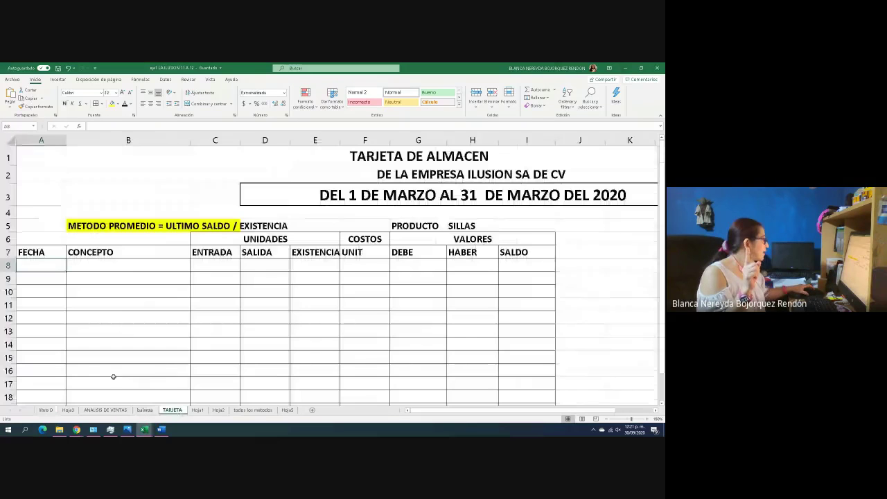
pyautogui.write('1 MZO')
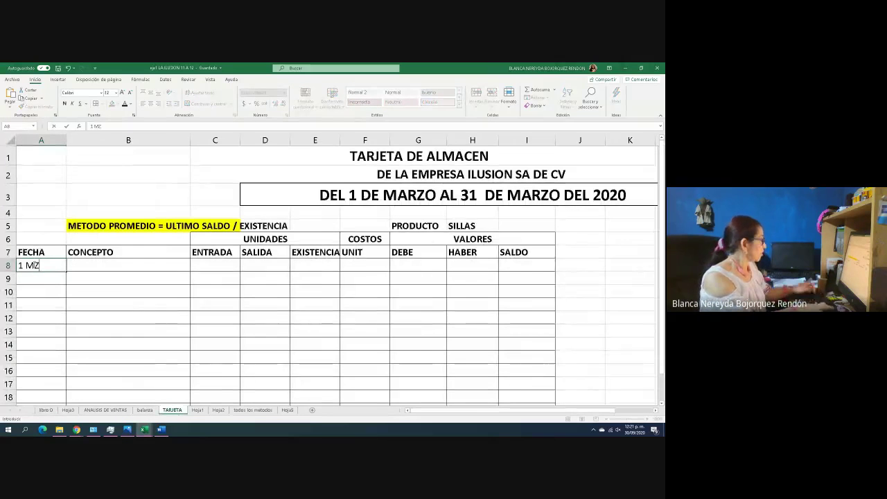
pyautogui.click(79, 265)
pyautogui.write('SALD')
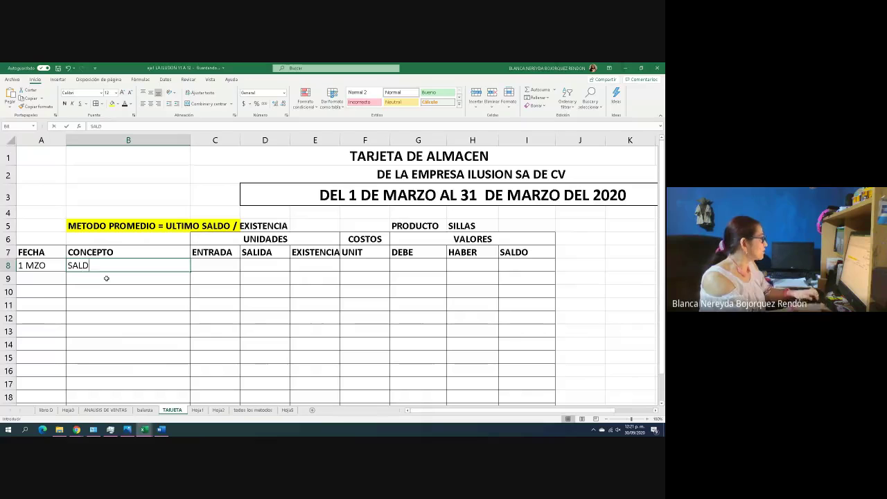
pyautogui.write('OS INICIALES')
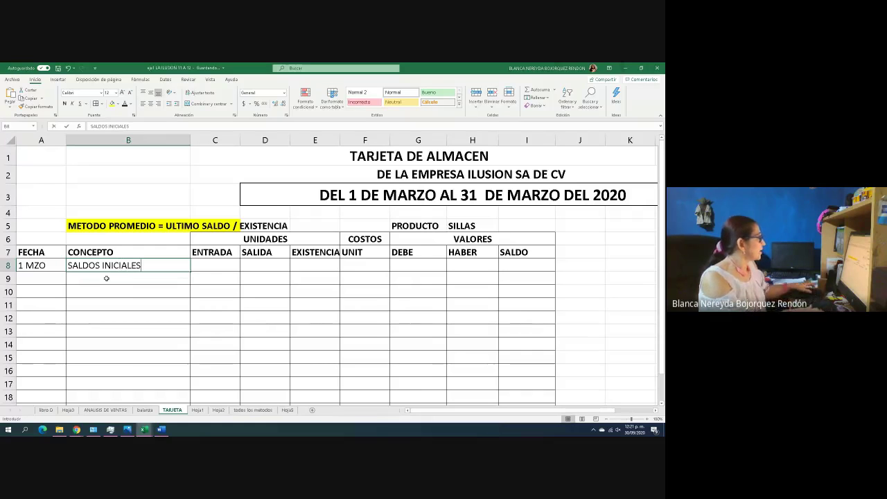
# Fill the units for the SALDOS INICIALES row: ENTRADA 130, SALIDA 0 and EXISTENCIA 130
pyautogui.click(211, 266)
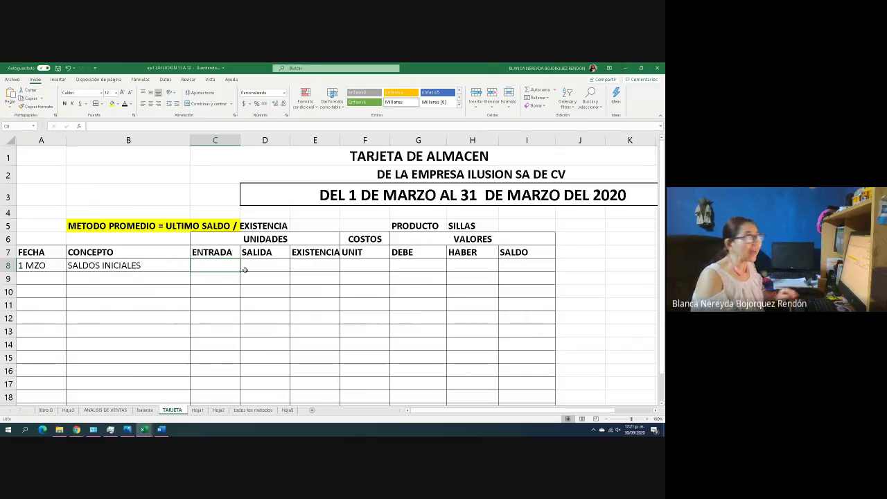
pyautogui.write('130')
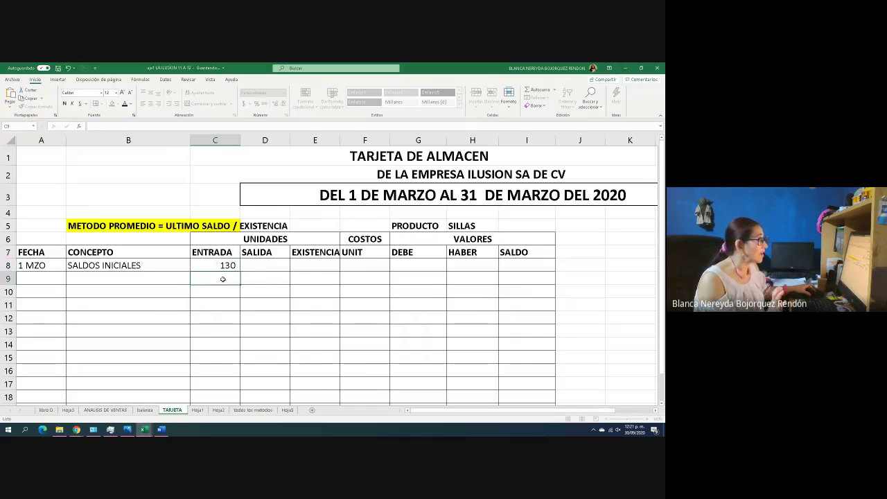
pyautogui.click(256, 268)
pyautogui.write('0')
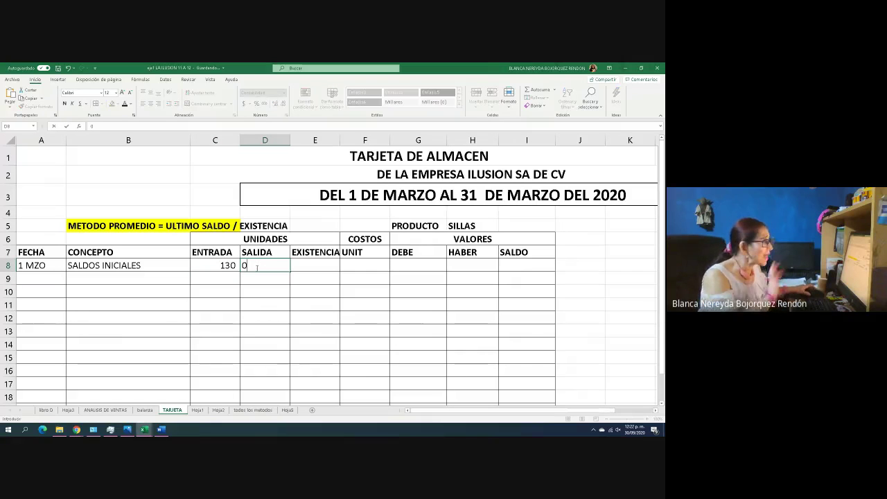
pyautogui.click(305, 266)
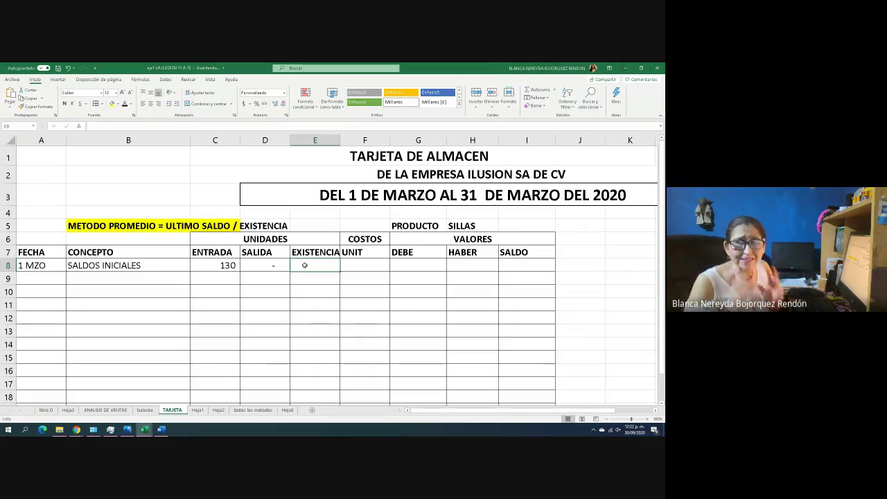
pyautogui.write('130')
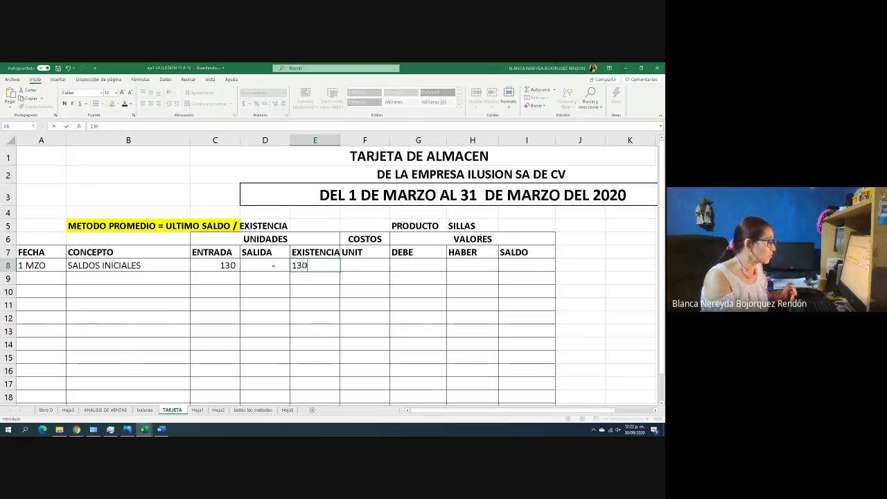
pyautogui.press('Tab')
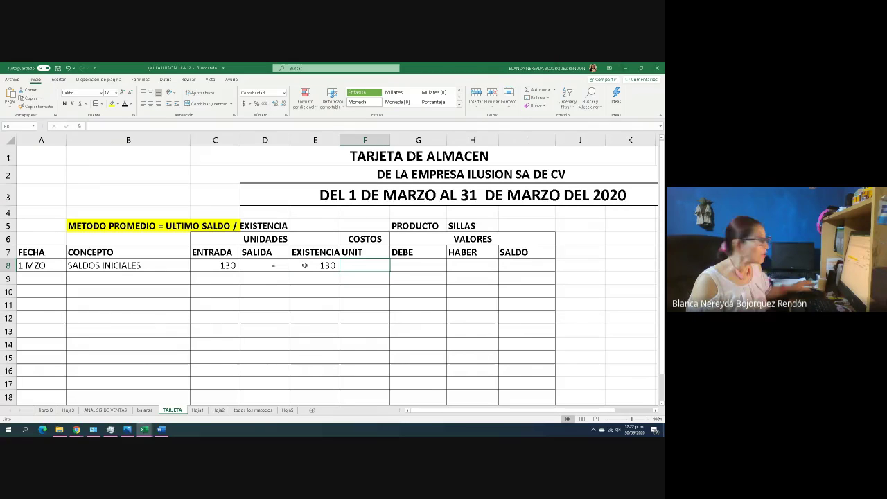
# Look up the opening MERCANCIAS amount in libro D and calculate the unit cost in F8 of TARJETA with =13000/C8
pyautogui.click(45, 410)
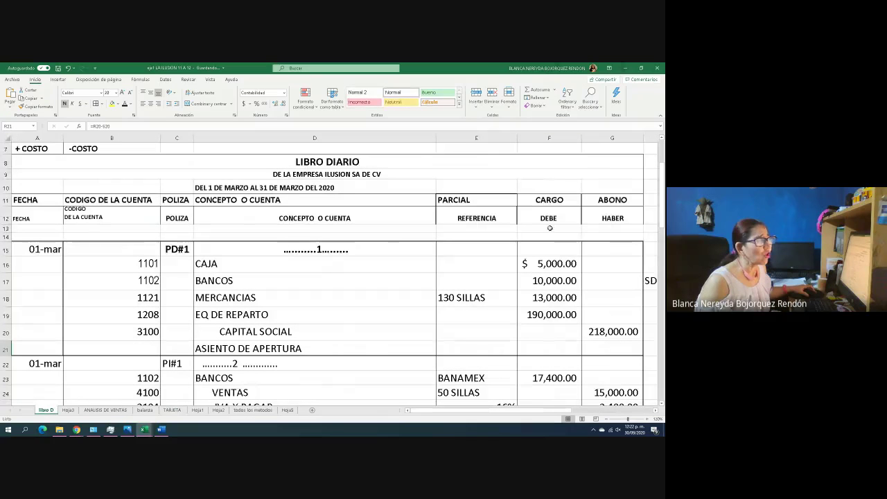
pyautogui.click(533, 298)
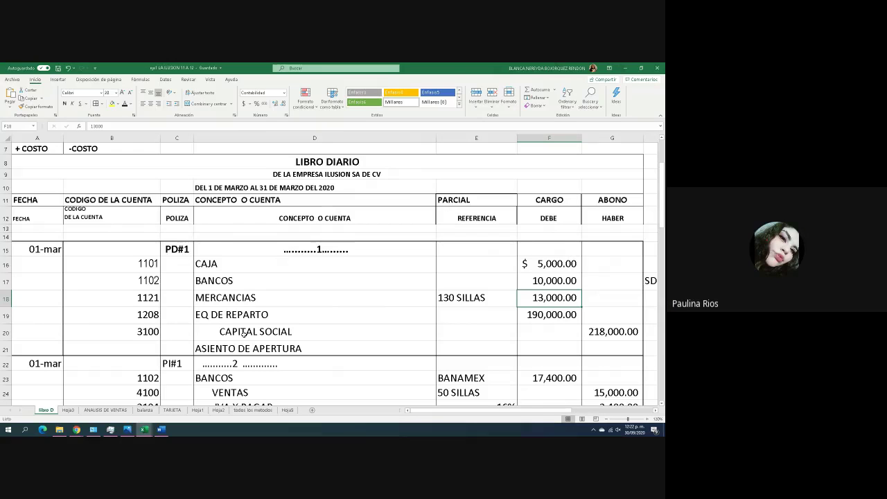
pyautogui.click(173, 409)
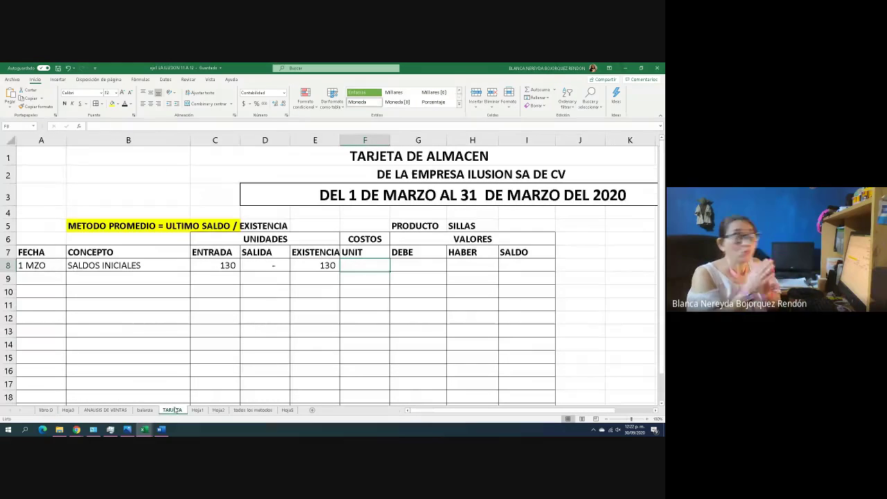
pyautogui.write('=')
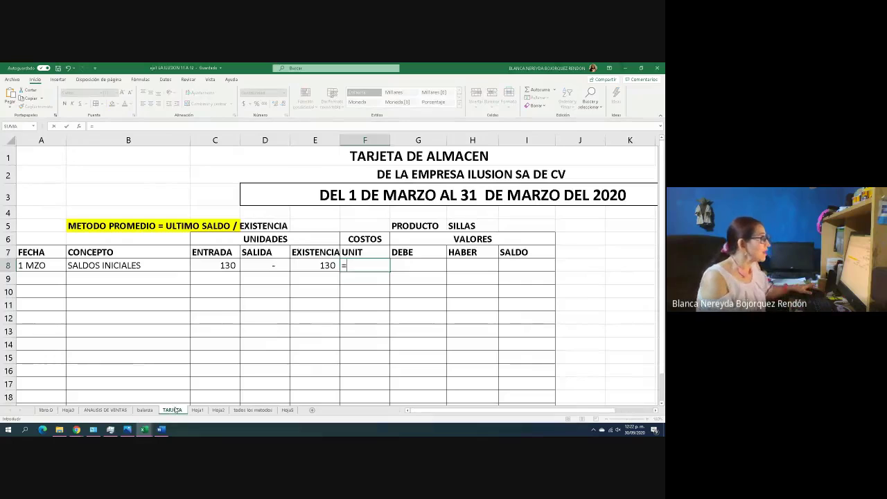
pyautogui.write('130')
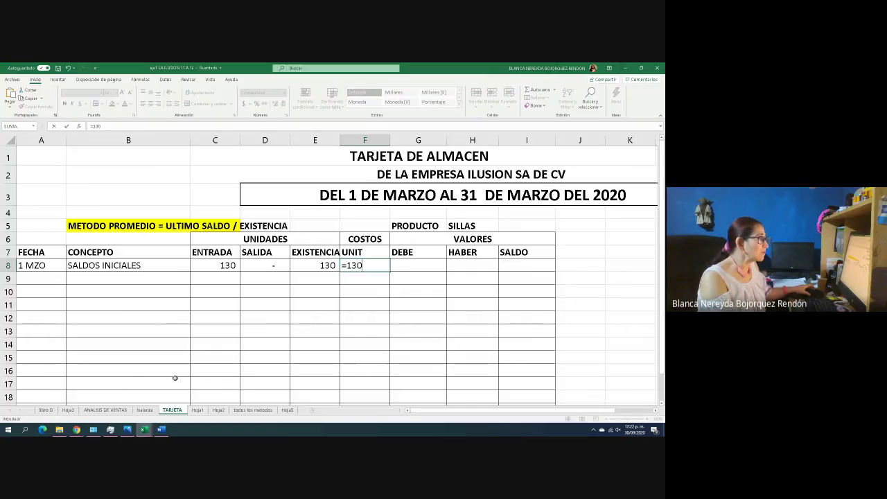
pyautogui.write('00/')
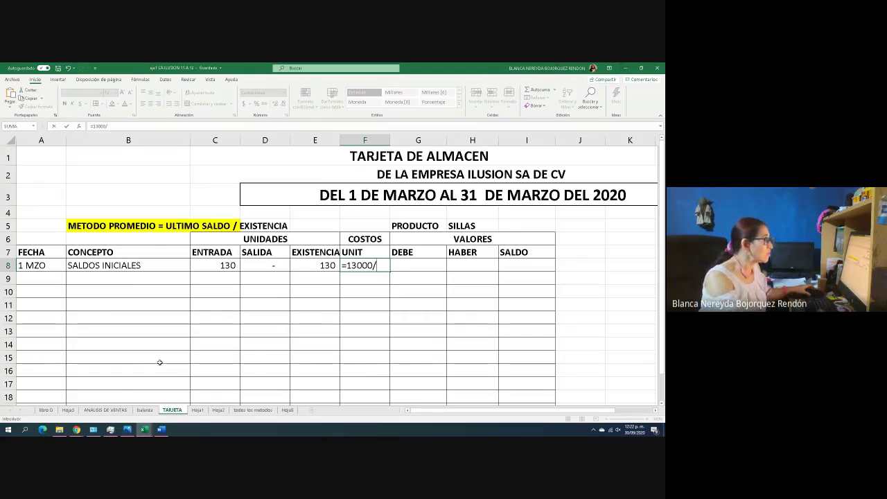
pyautogui.click(216, 265)
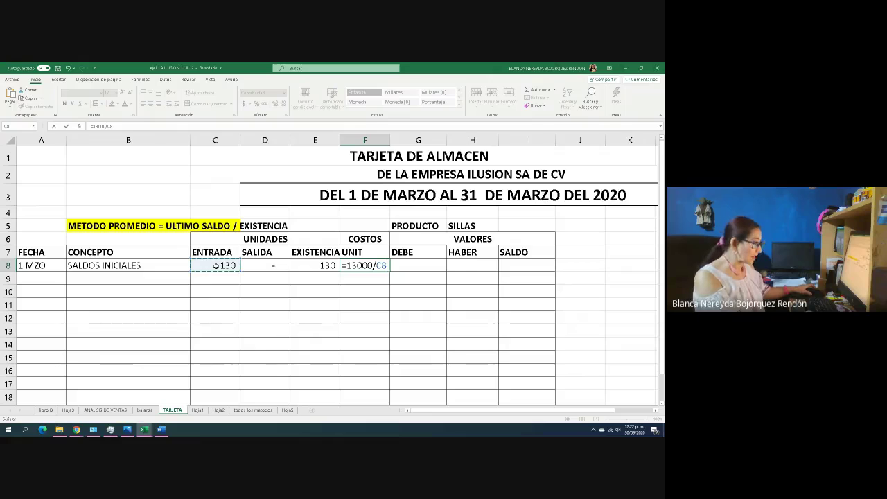
pyautogui.press('Return')
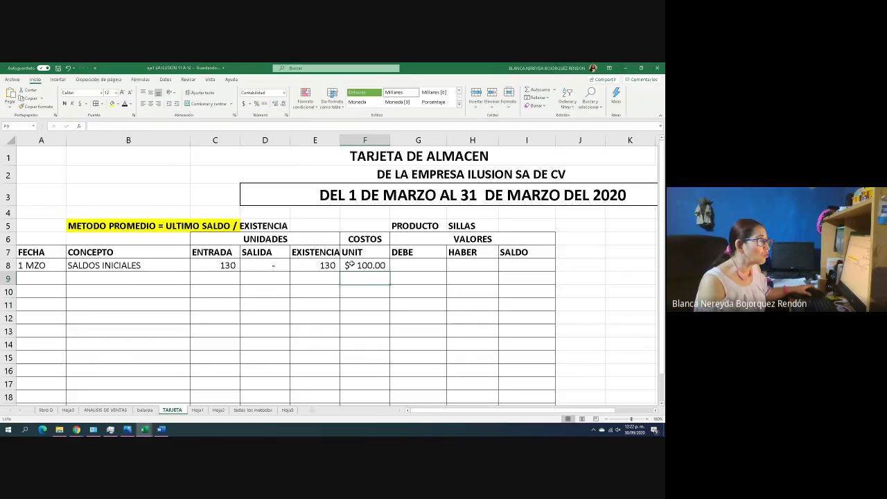
pyautogui.click(350, 265)
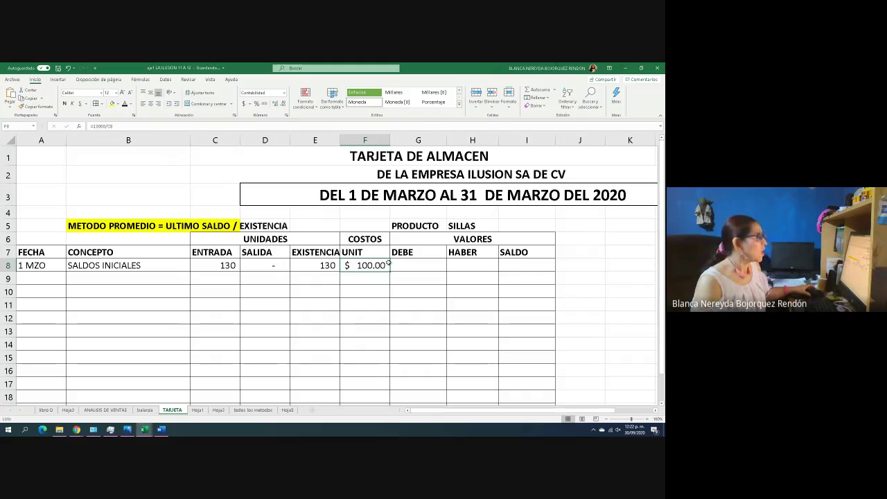
# Calculate the DEBE value of the SALDOS INICIALES row in G8 by multiplying unit cost F8 by entry units C8
pyautogui.click(417, 267)
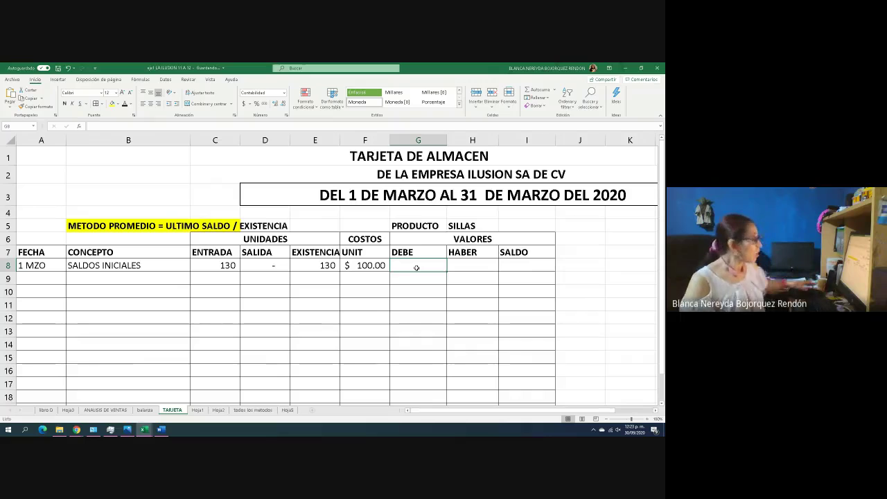
pyautogui.write('=')
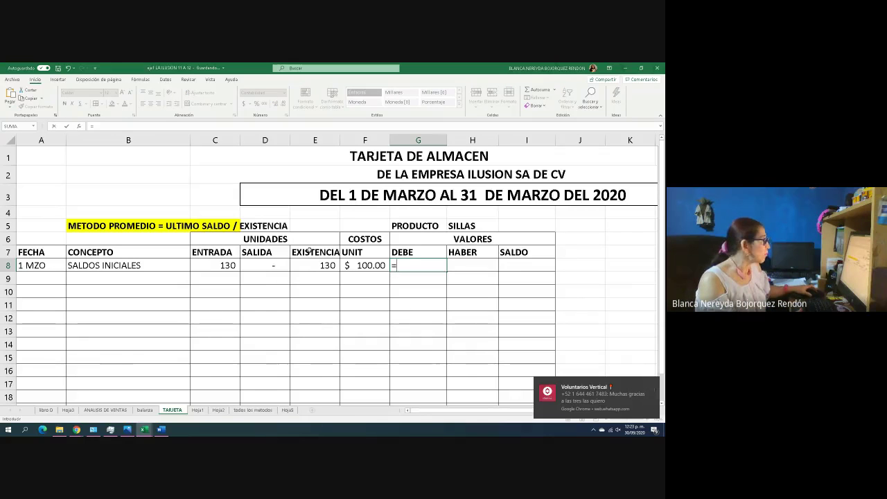
pyautogui.click(352, 267)
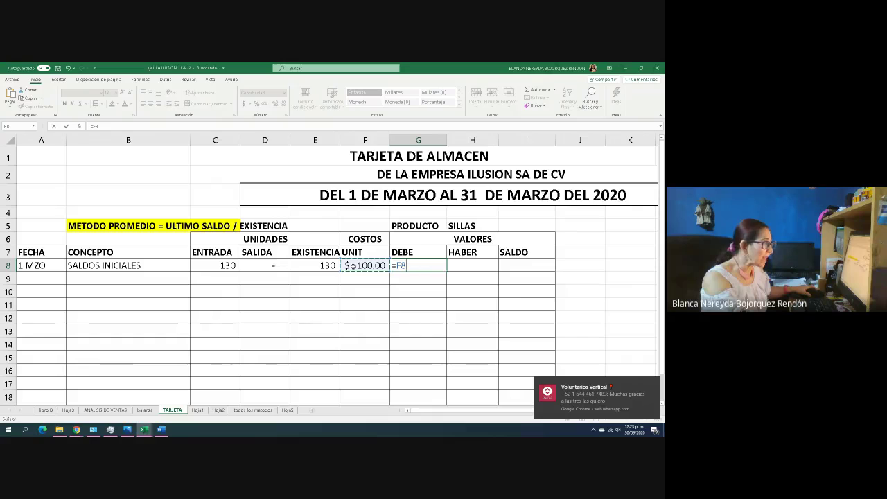
pyautogui.write('*')
pyautogui.click(211, 265)
pyautogui.press('Return')
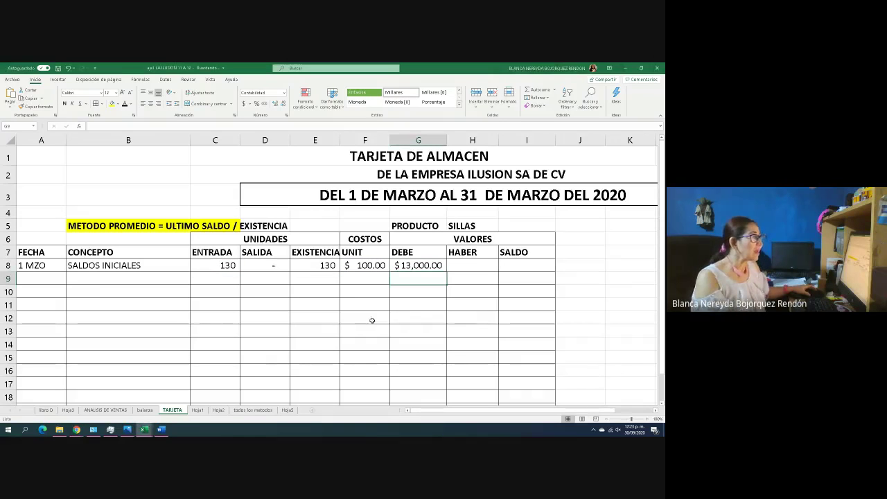
# Check the DEBE amount against the MERCANCIAS charge in libro D and set SALDO in I8 of TARJETA to =G8
pyautogui.click(45, 409)
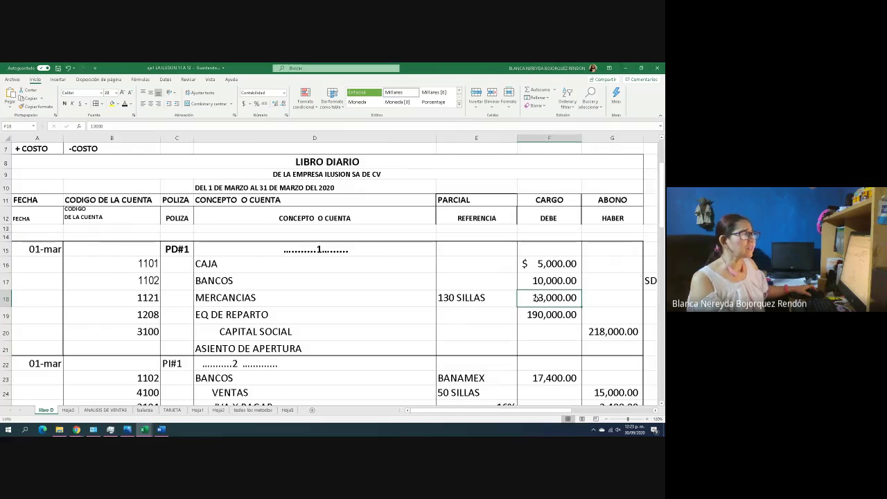
pyautogui.click(172, 411)
pyautogui.click(511, 266)
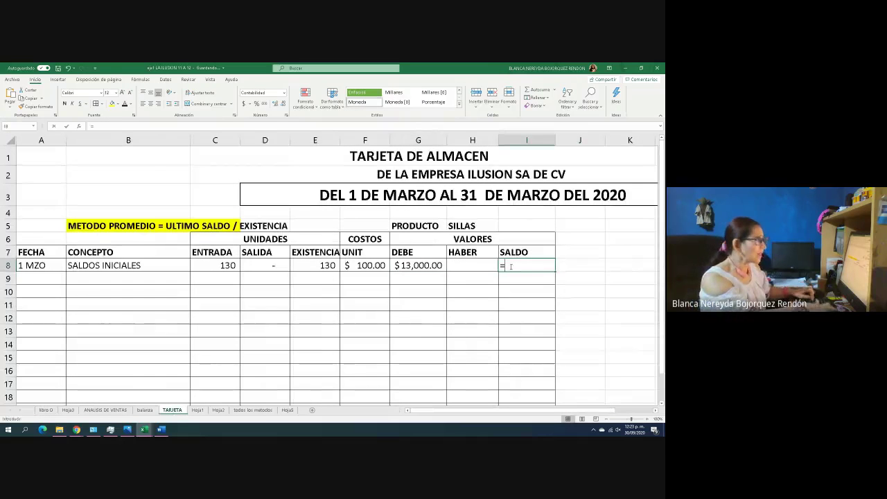
pyautogui.write('=')
pyautogui.click(408, 265)
pyautogui.press('Return')
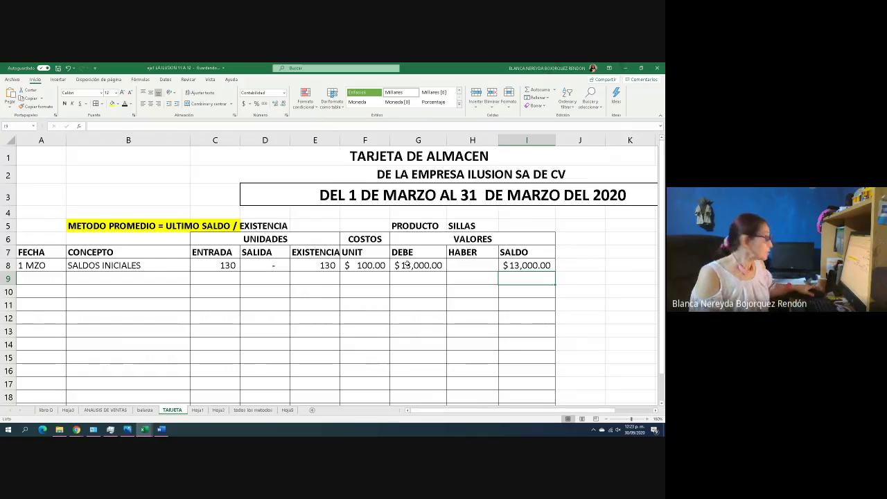
# Consult journal entry 2 in libro D and enter date 1MZO and concept VENTAS in row 9 of TARJETA
pyautogui.click(45, 410)
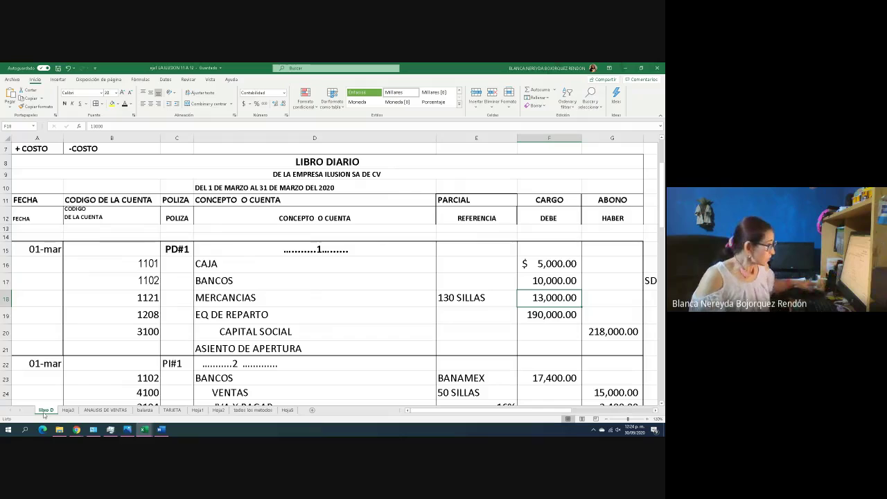
pyautogui.scroll(-3, 296, 370)
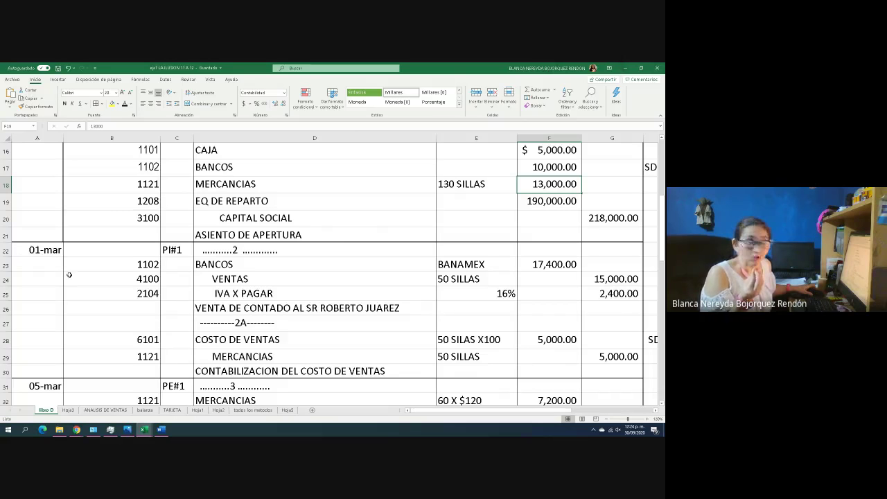
pyautogui.click(172, 410)
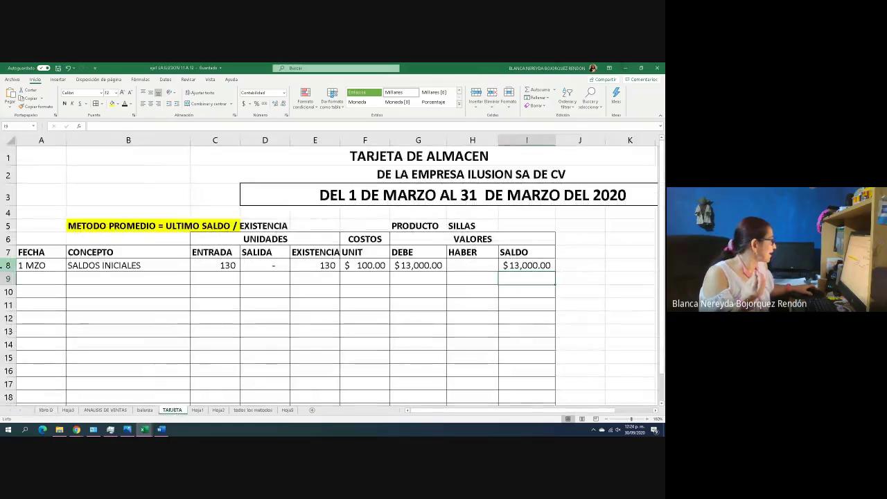
pyautogui.click(27, 278)
pyautogui.write('1MZO')
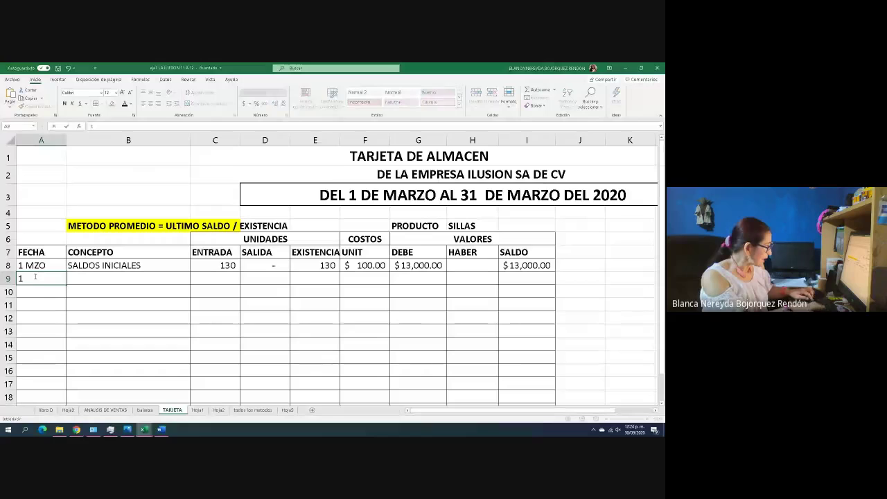
pyautogui.click(90, 278)
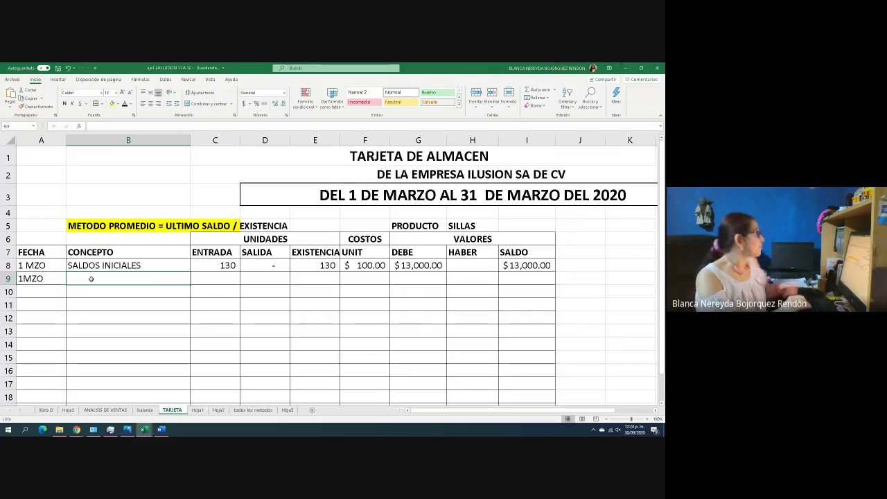
pyautogui.write('VENTAS')
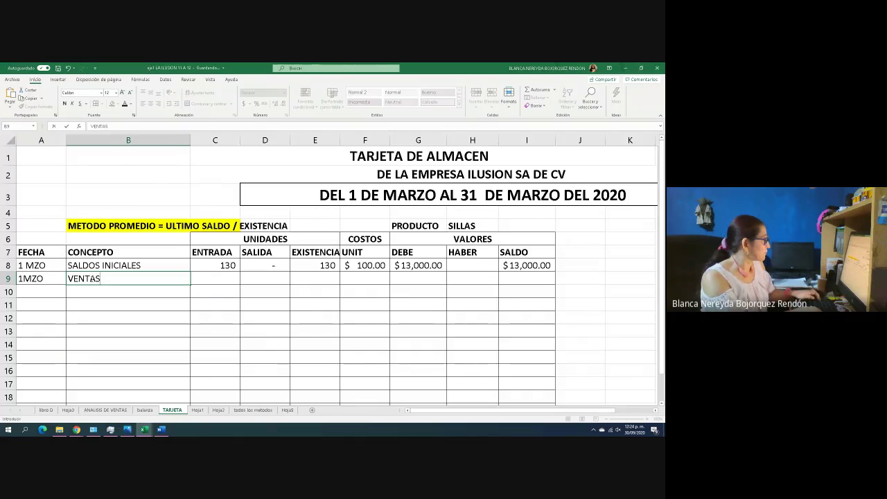
# Enter 0 as ENTRADA in C9 and, after checking the chairs sold in entry 2 of libro D, 50 as SALIDA in D9 of TARJETA
pyautogui.press('Tab')
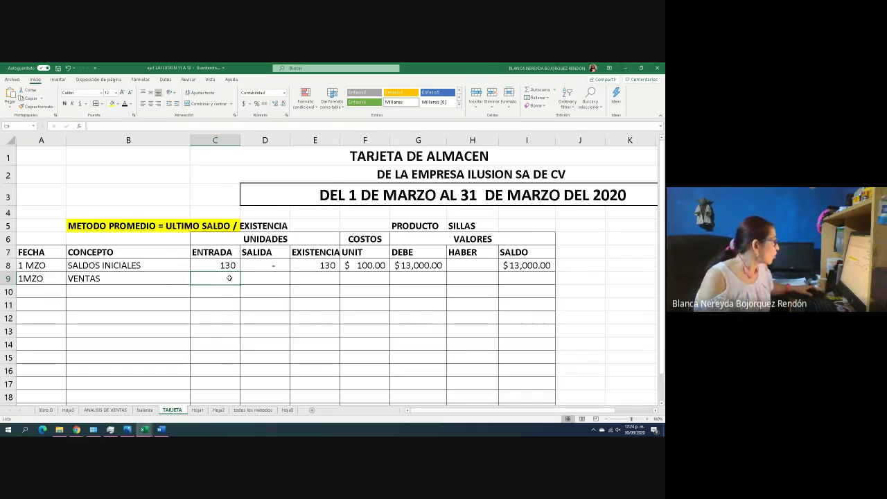
pyautogui.write('0')
pyautogui.click(252, 281)
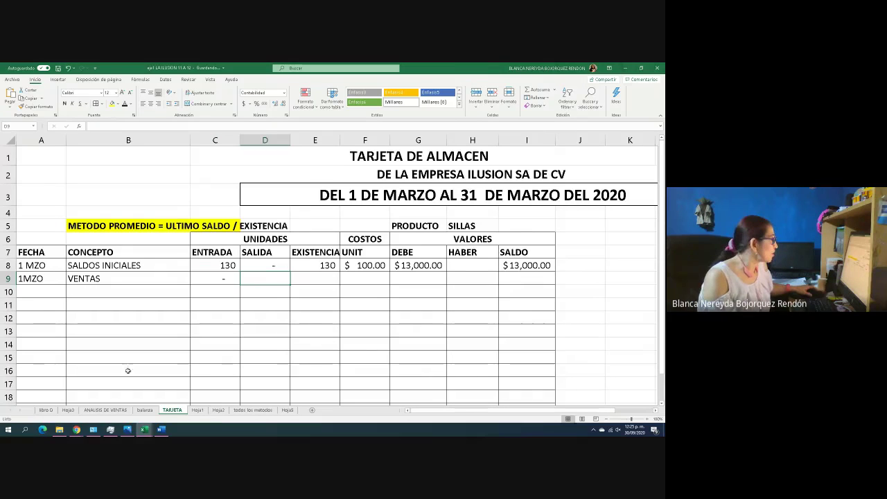
pyautogui.click(45, 410)
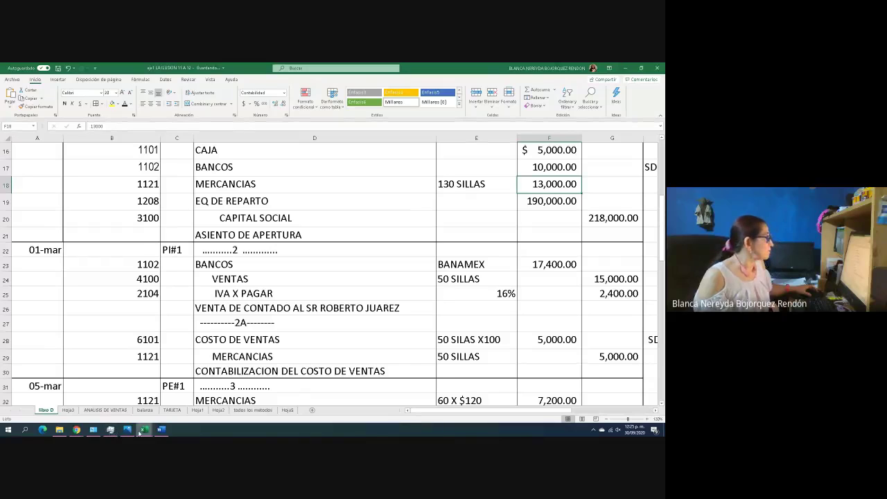
pyautogui.click(172, 410)
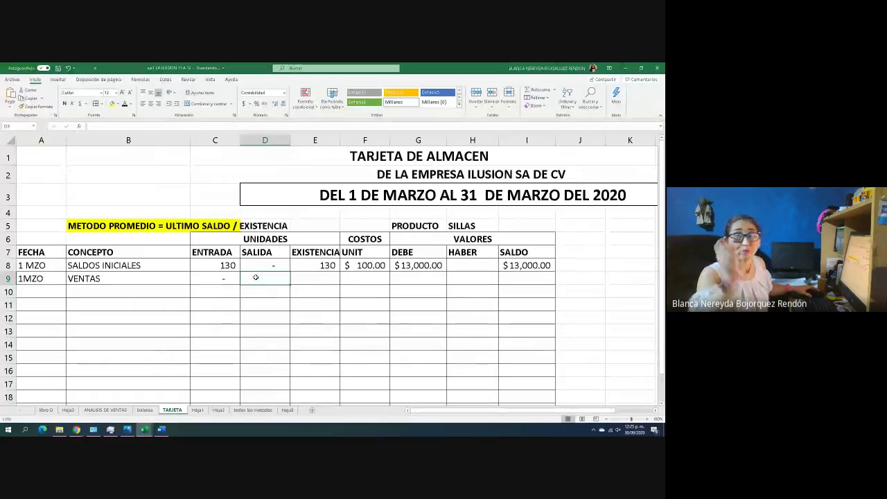
pyautogui.write('50')
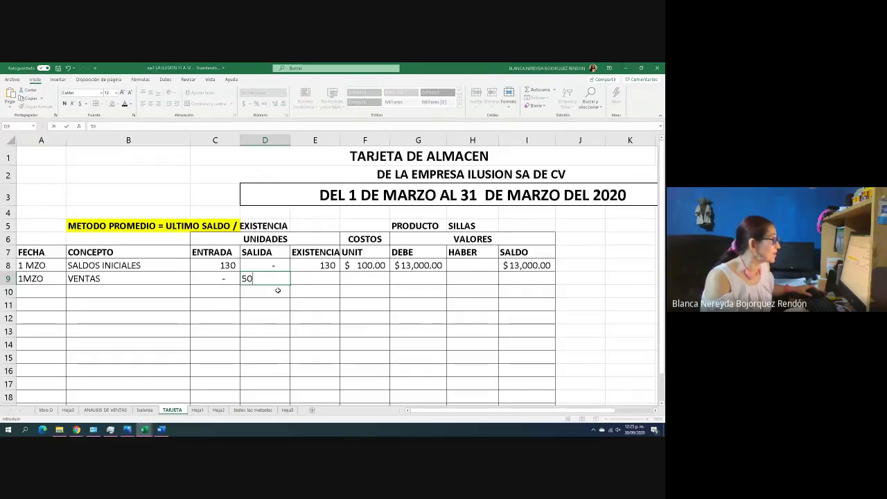
pyautogui.click(317, 294)
# Calculate the EXISTENCIA of the VENTAS row in E9 by subtracting the units out from the previous stock with =E8-D9
pyautogui.click(311, 280)
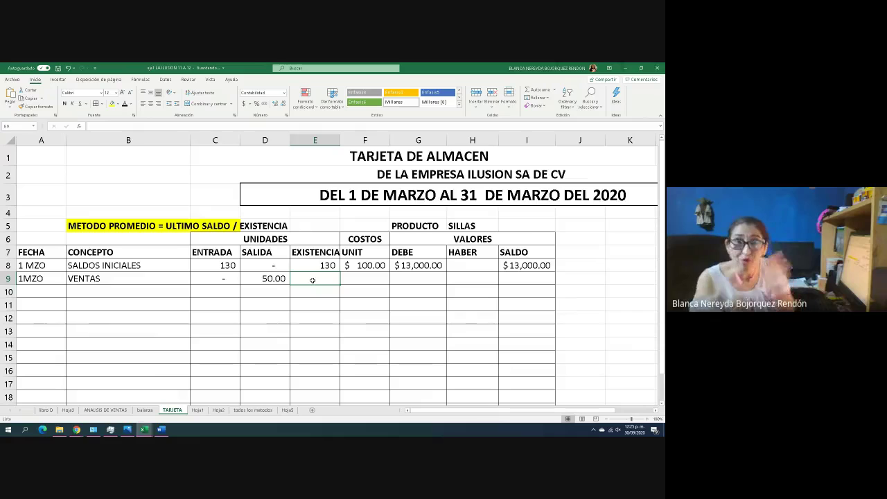
pyautogui.write('=')
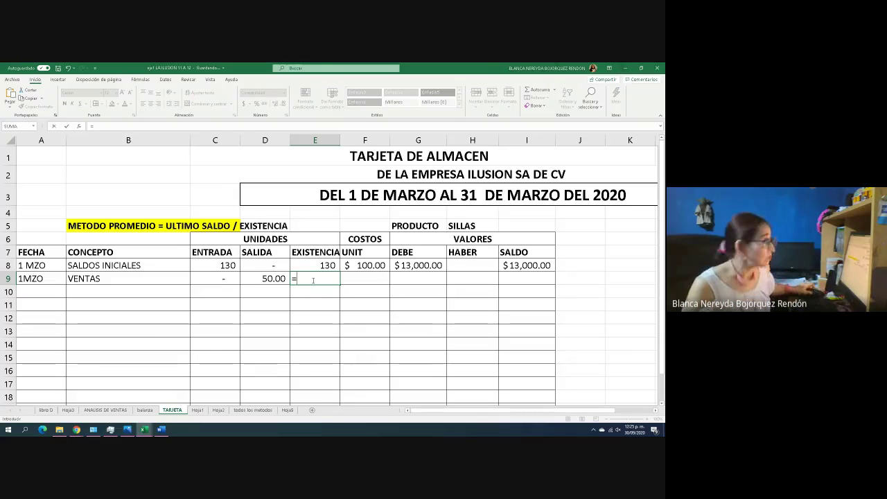
pyautogui.click(310, 265)
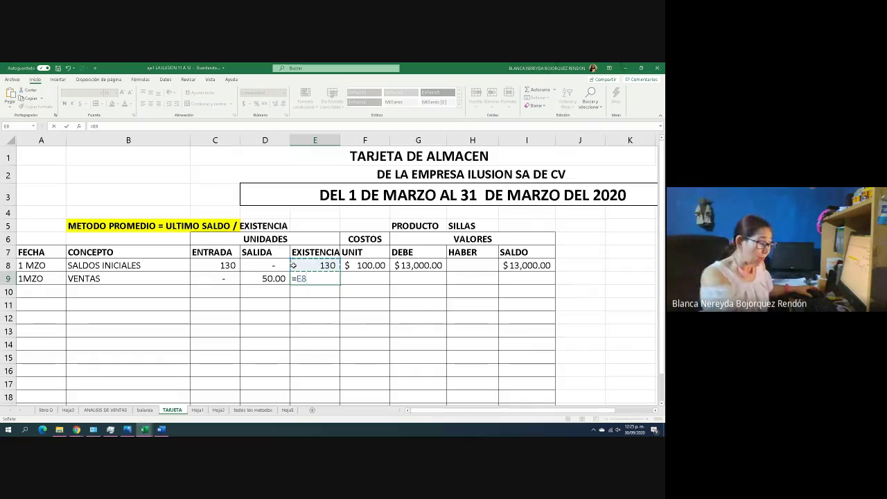
pyautogui.write('-')
pyautogui.click(264, 278)
pyautogui.press('Return')
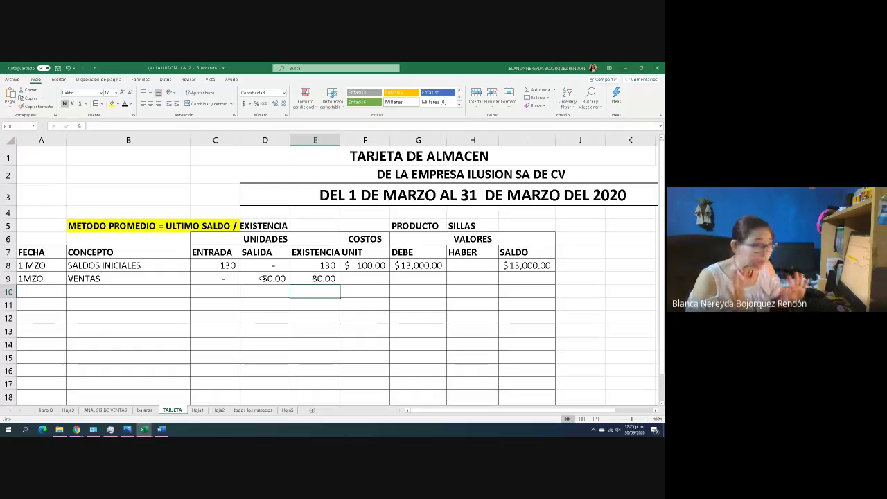
pyautogui.click(361, 275)
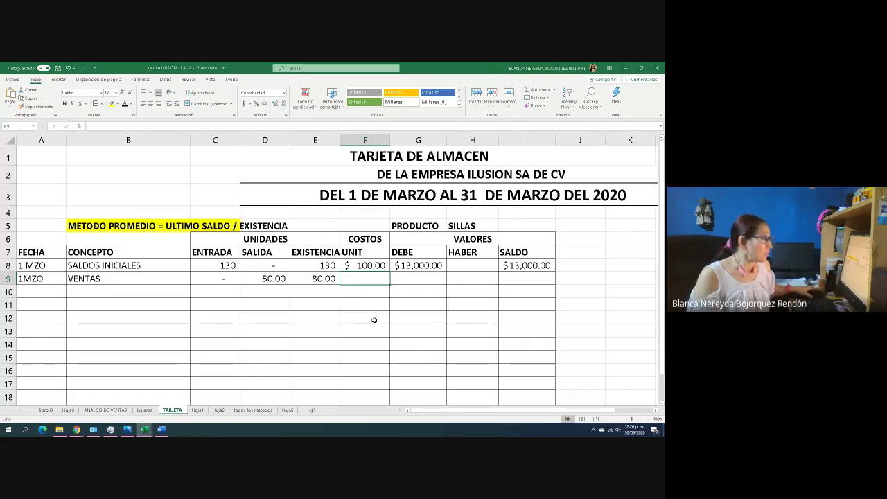
pyautogui.write('=')
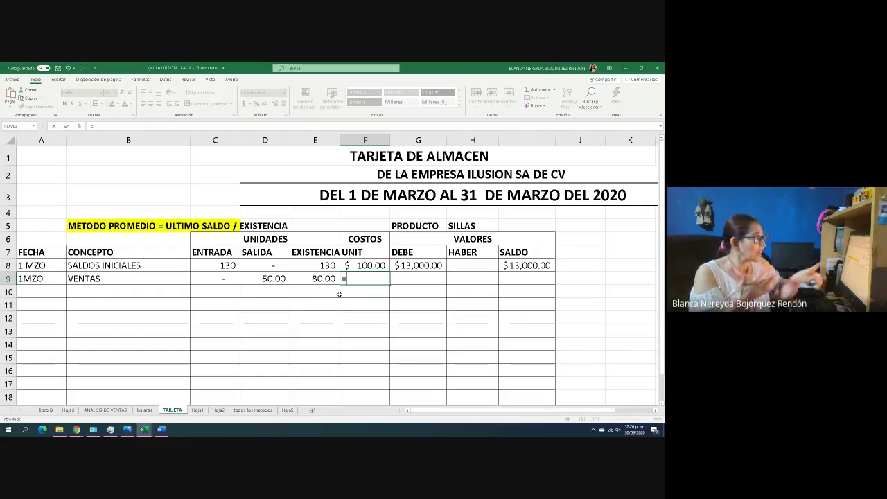
pyautogui.click(515, 265)
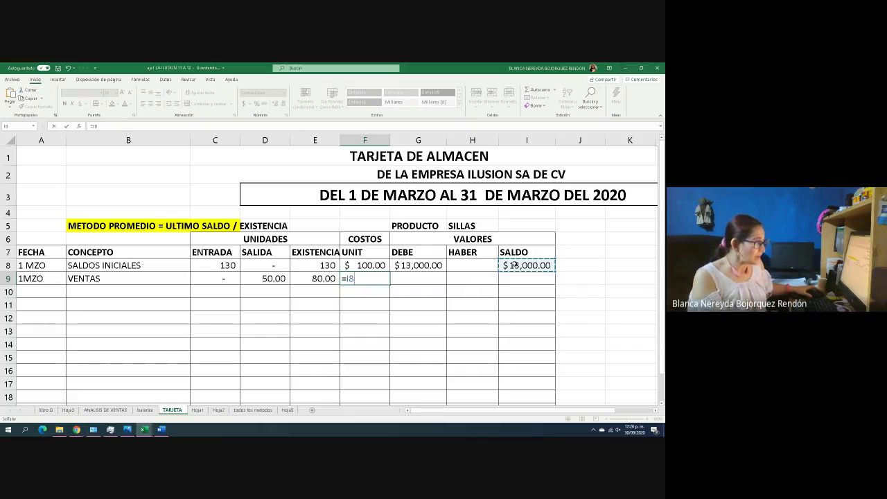
pyautogui.write('8')
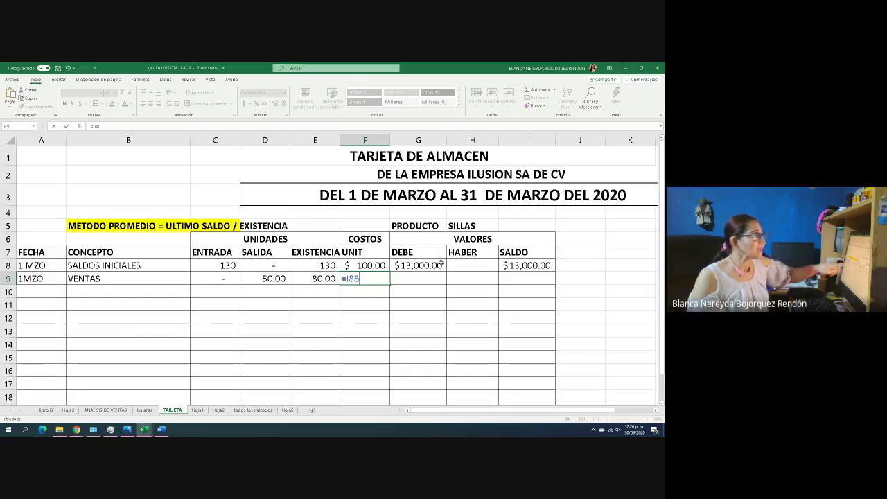
pyautogui.click(309, 265)
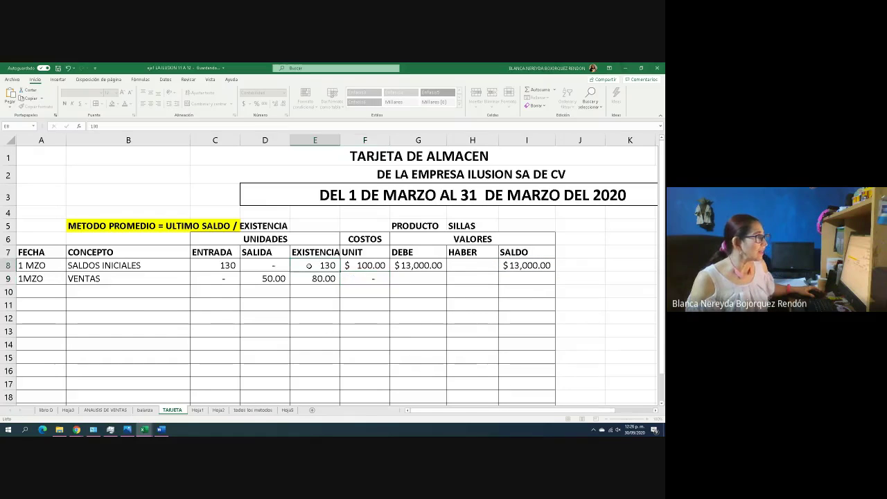
# Calculate the unit cost of the VENTAS row in F9 by dividing the previous SALDO by the previous EXISTENCIA with =I8/E8
pyautogui.click(359, 280)
pyautogui.write('=')
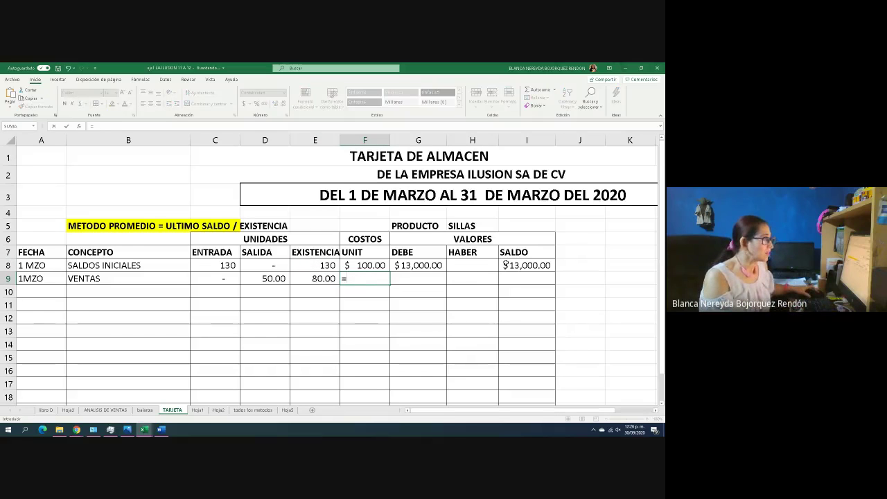
pyautogui.click(507, 263)
pyautogui.write('/')
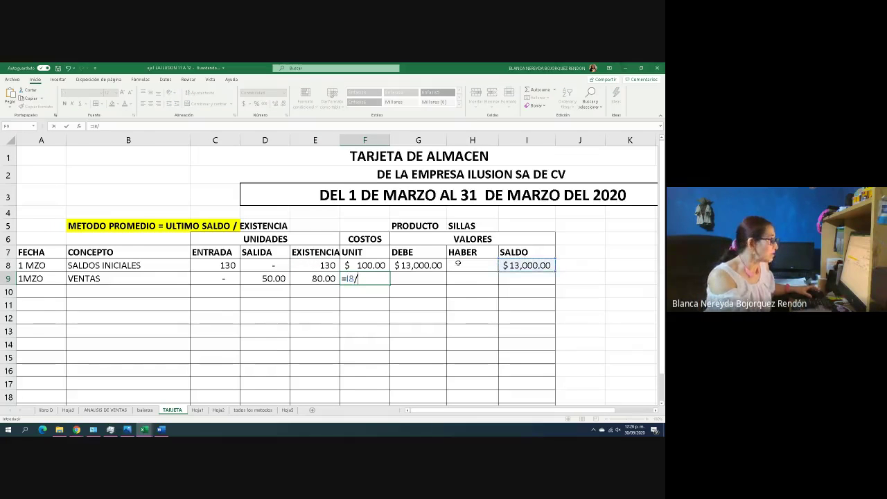
pyautogui.click(306, 266)
pyautogui.press('Return')
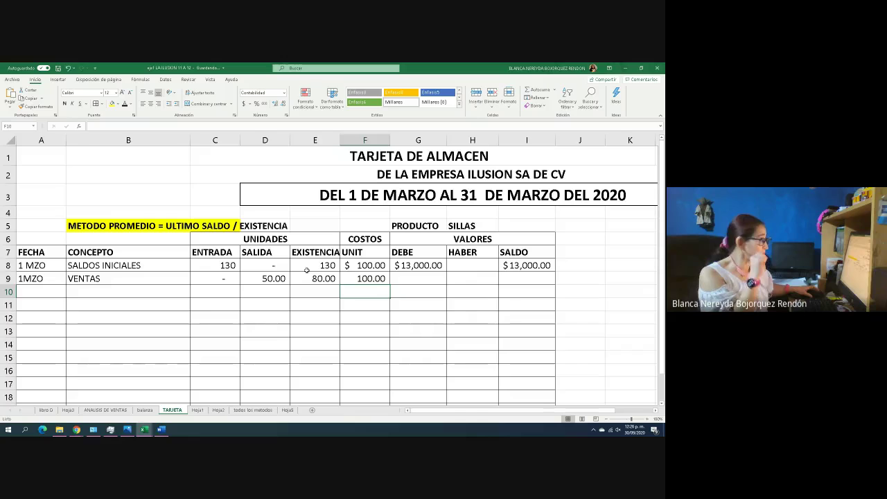
# Format the SALDOS INICIALES row's EXISTENCIA in E8 and SALDO in I8 as bold with a yellow fill
pyautogui.click(305, 268)
pyautogui.click(66, 104)
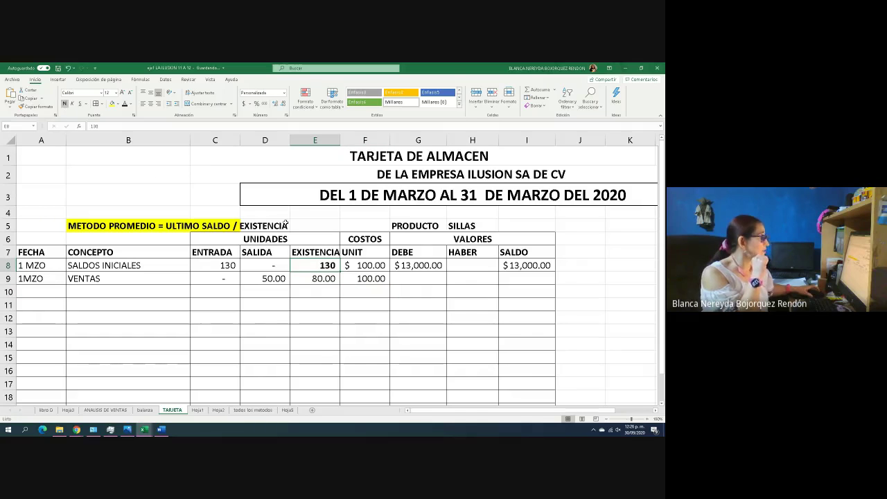
pyautogui.click(514, 266)
pyautogui.click(112, 103)
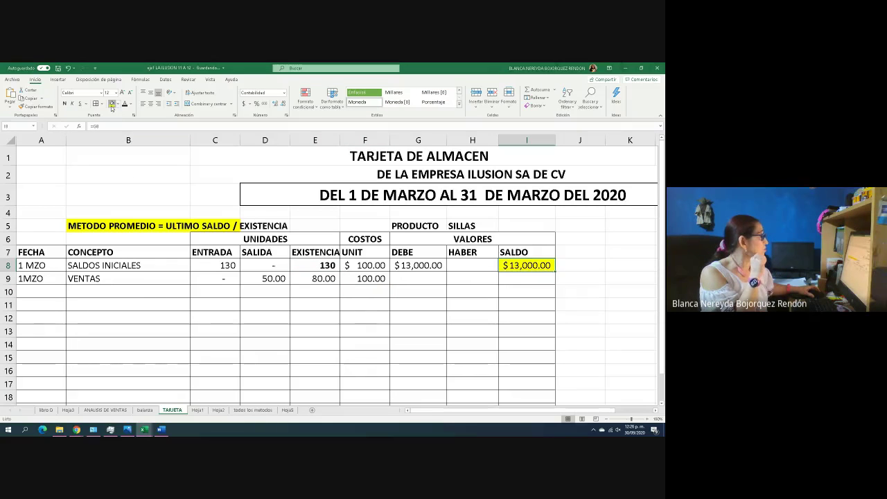
pyautogui.click(64, 103)
pyautogui.click(308, 265)
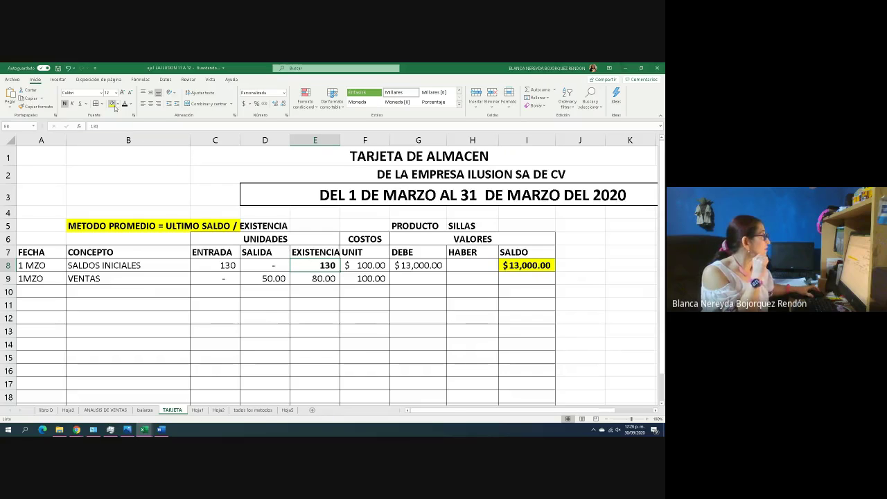
pyautogui.click(111, 103)
pyautogui.click(364, 278)
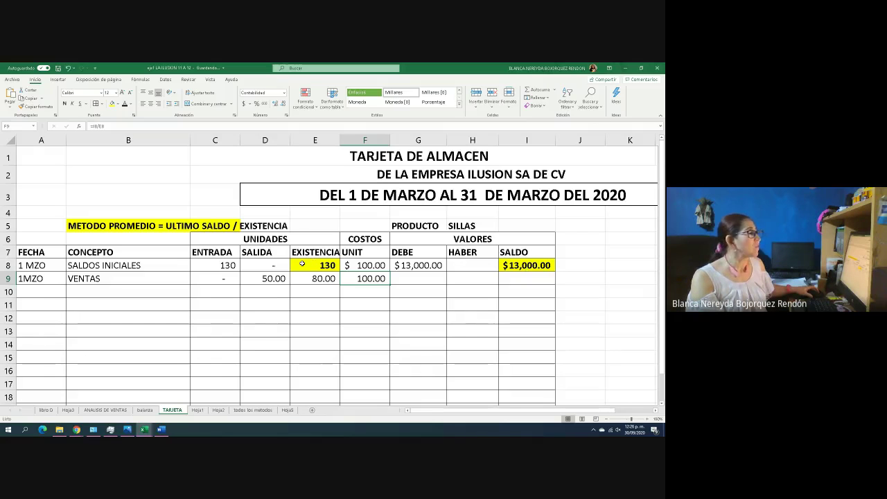
# Add an explanatory note beside the SALDOS INICIALES row with 13000/130 in J8 and COSTO UNITARIO in K8
pyautogui.click(567, 265)
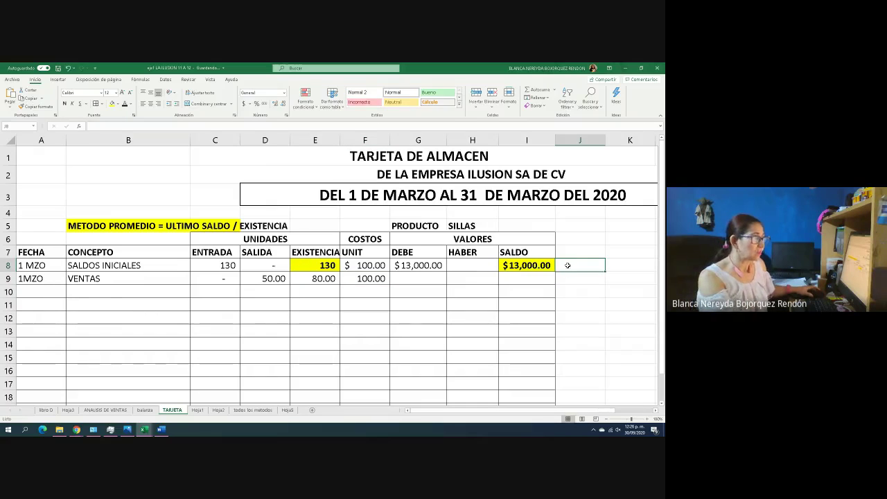
pyautogui.write('13000/1')
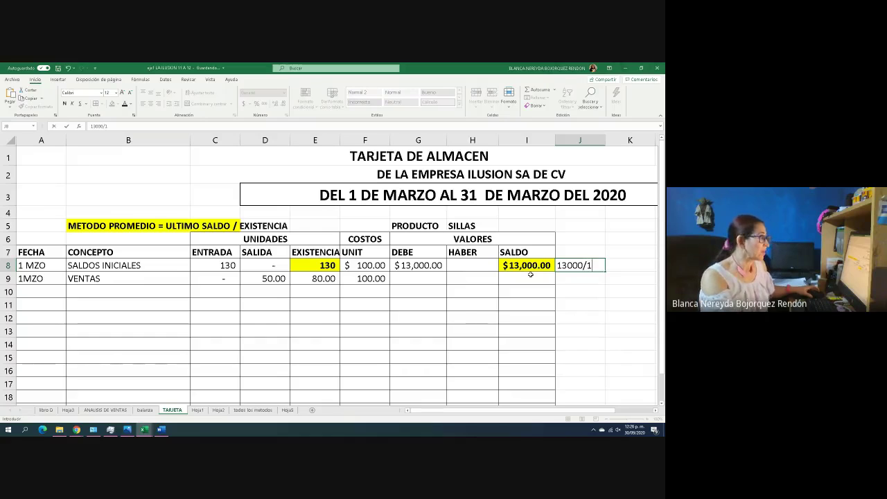
pyautogui.write('30')
pyautogui.click(624, 268)
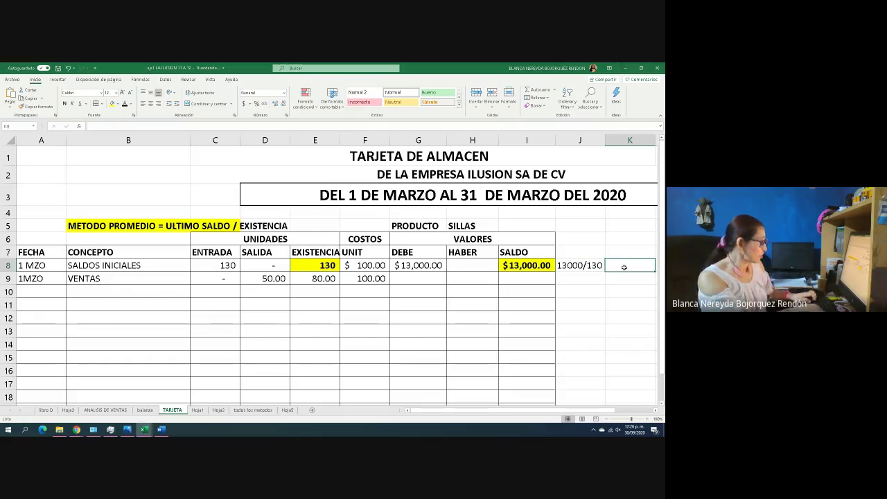
pyautogui.write('COSTO U')
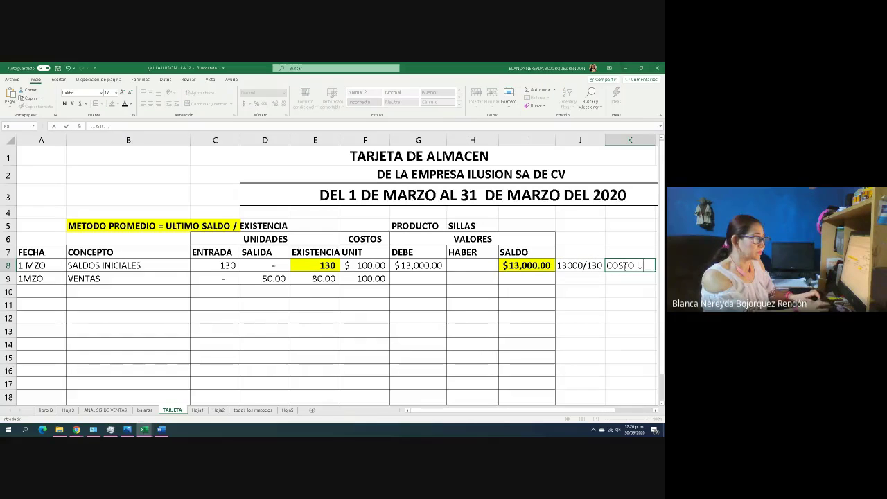
pyautogui.write('NITARIO')
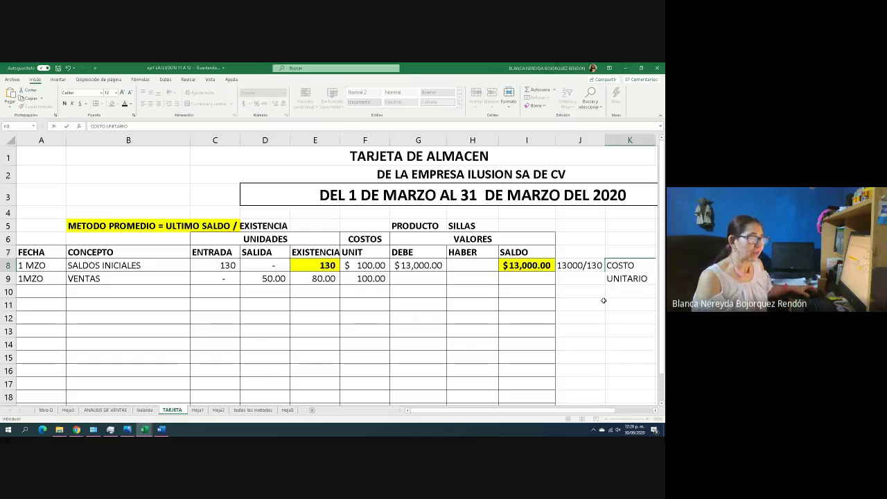
pyautogui.click(604, 300)
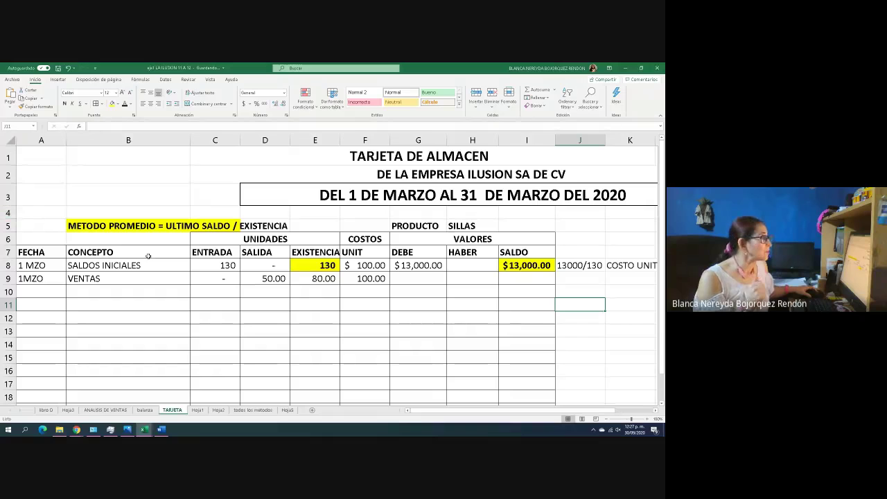
# Calculate the HABER value of the VENTAS row in H9 by multiplying unit cost by units out with =F9*D9
pyautogui.click(427, 279)
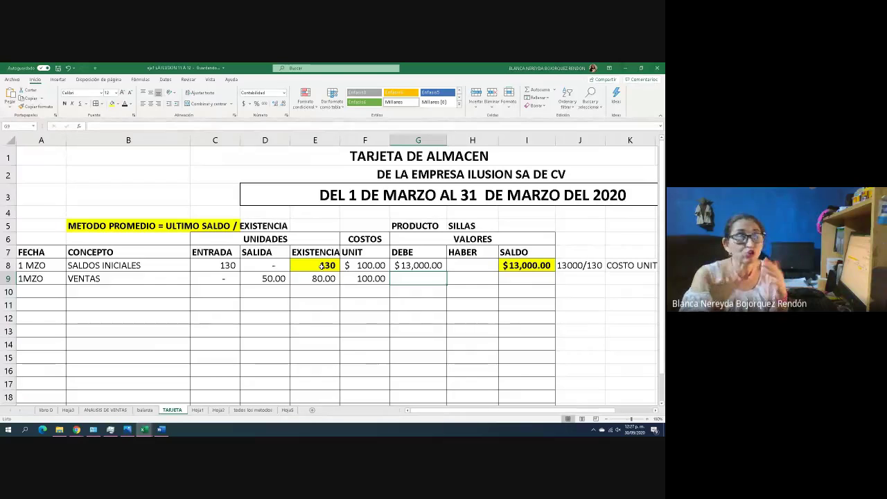
pyautogui.click(465, 283)
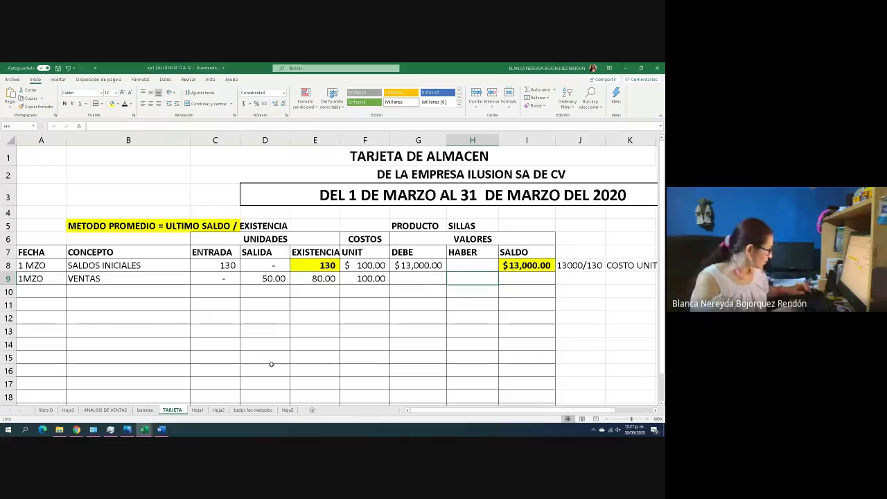
pyautogui.write('=')
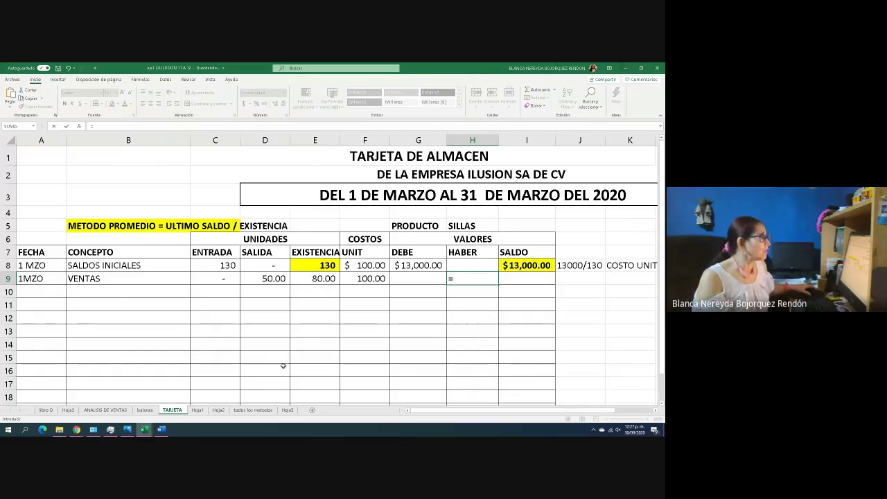
pyautogui.click(359, 278)
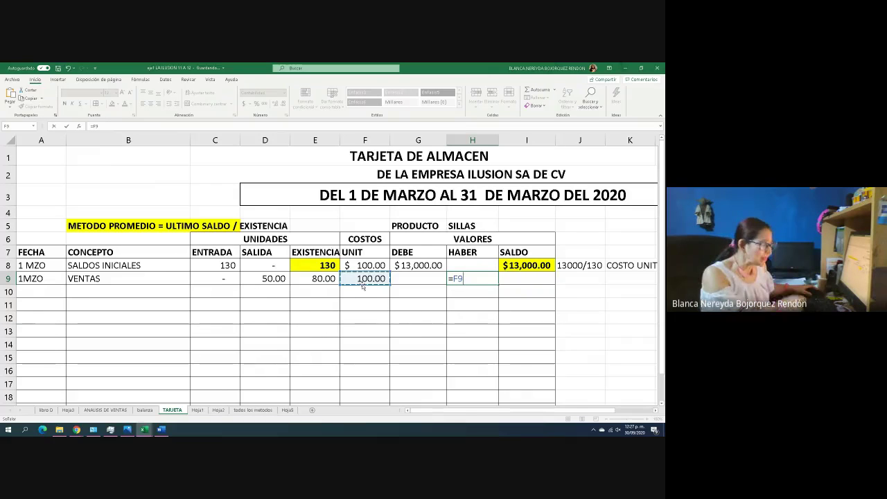
pyautogui.write('*')
pyautogui.click(273, 280)
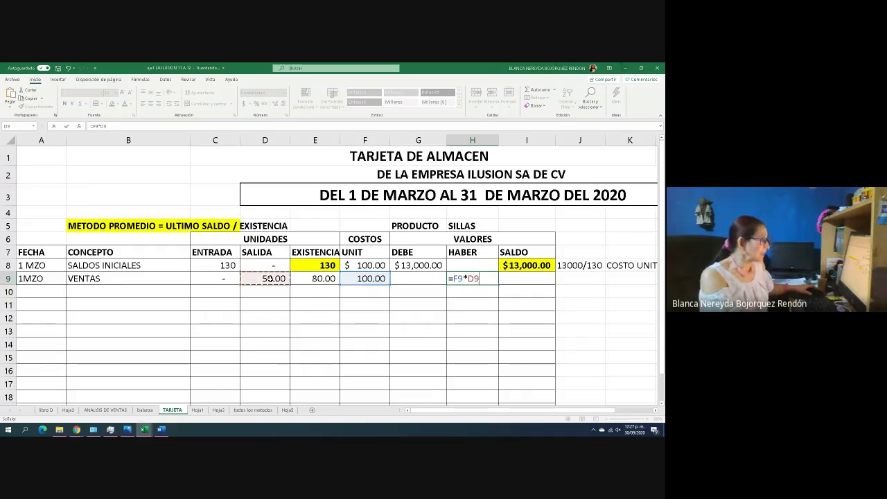
pyautogui.press('Return')
# Add the explanatory note HABER = COSTO UNI X UNIDAD SALIDAS in J9 beside the VENTAS row
pyautogui.click(563, 280)
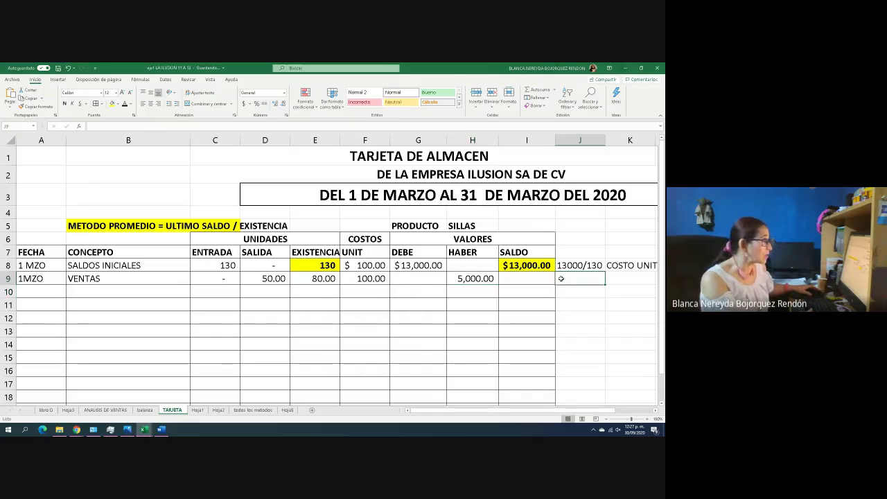
pyautogui.write('HABER')
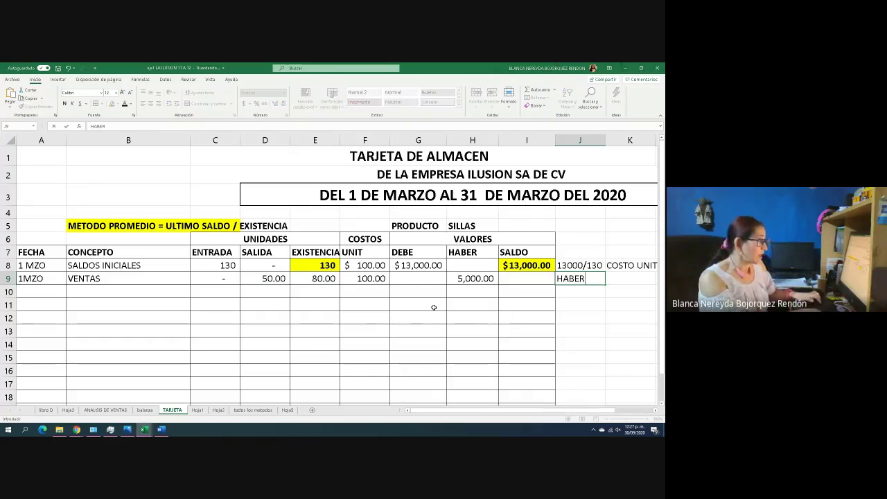
pyautogui.write(' = ')
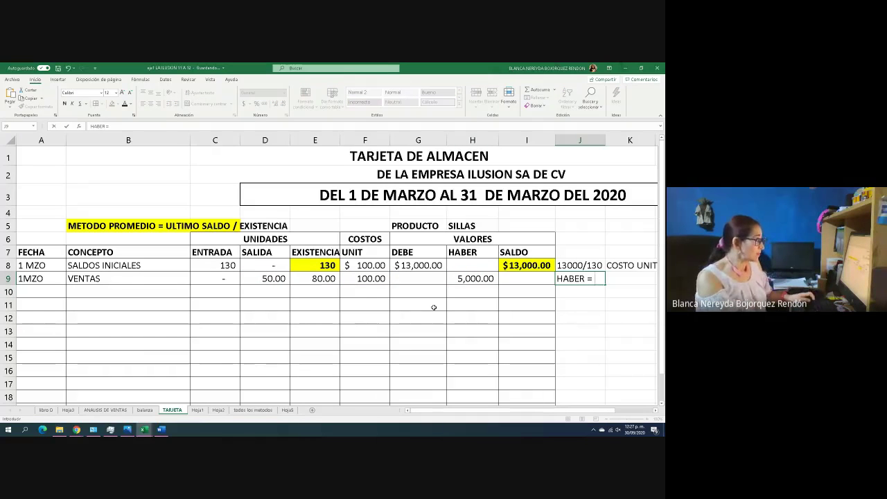
pyautogui.write('COS')
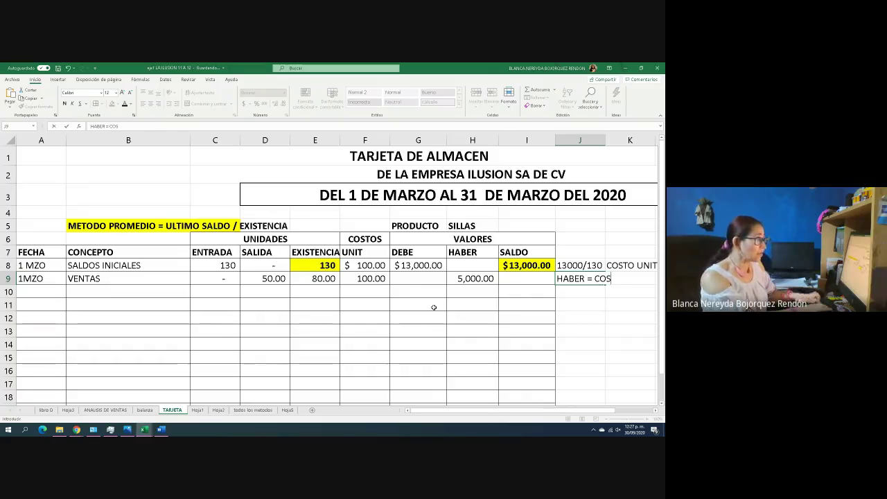
pyautogui.write('TO UNI ')
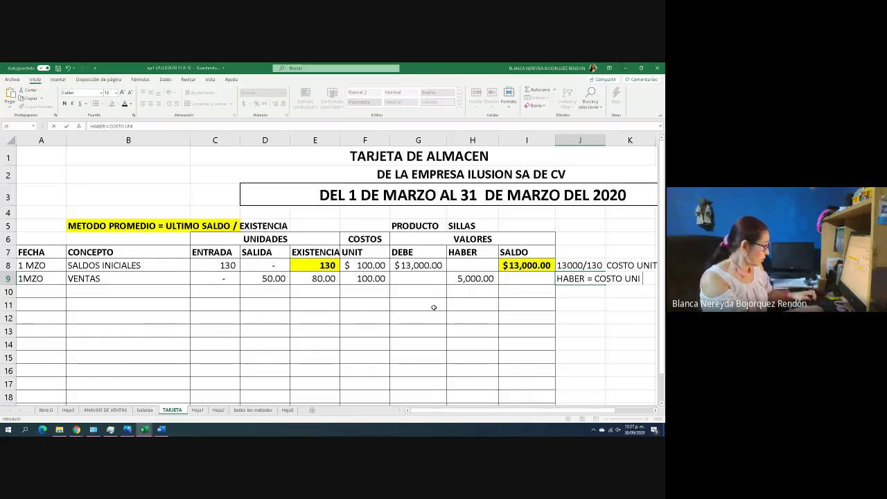
pyautogui.write('X UNIDAD ')
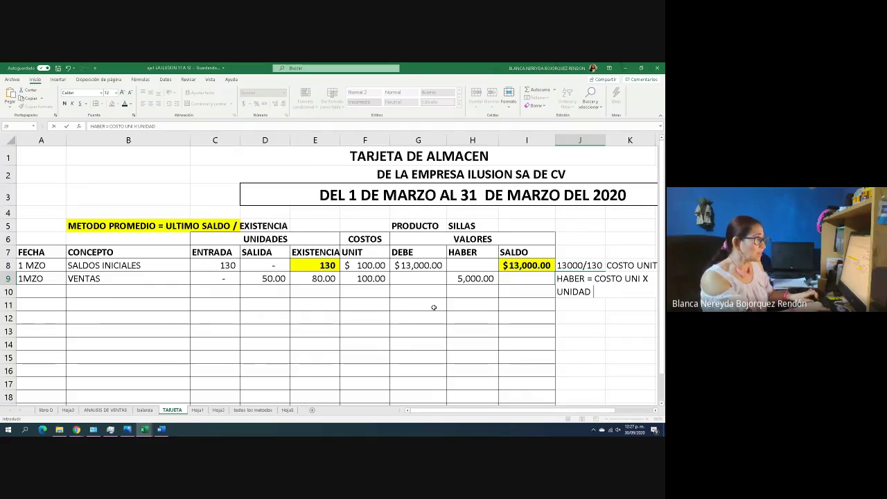
pyautogui.write('SALIDAS')
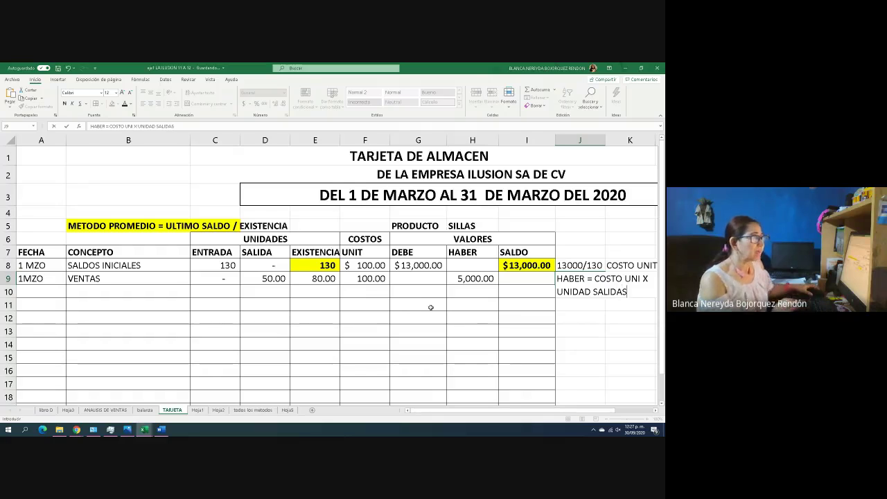
pyautogui.click(588, 331)
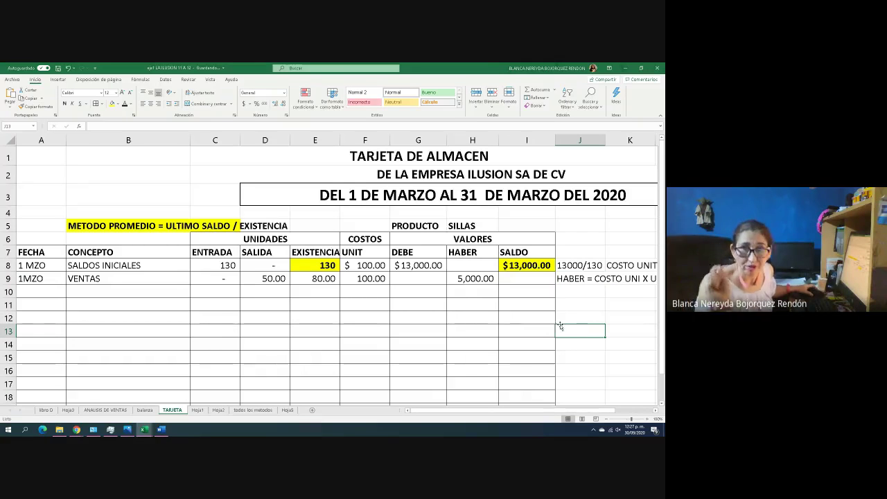
# Calculate the SALDO of the VENTAS row in I9 by subtracting its HABER from the previous SALDO with =I8-H9
pyautogui.click(515, 281)
pyautogui.click(458, 279)
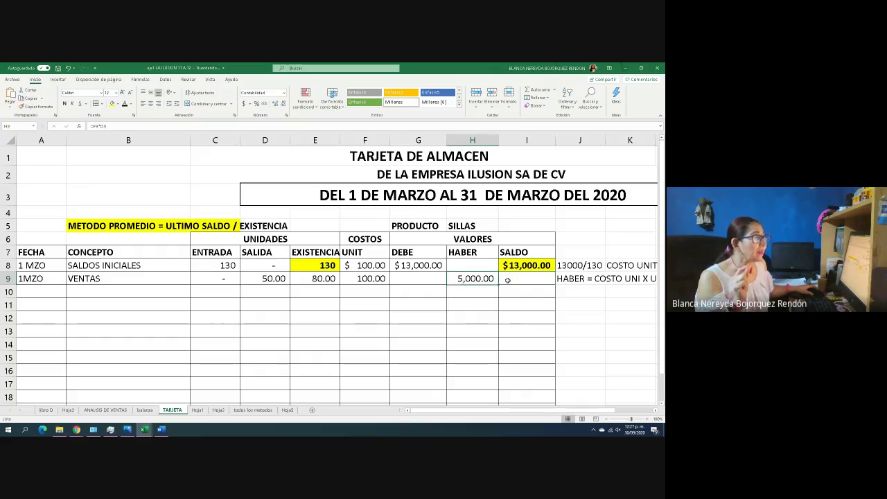
pyautogui.click(507, 280)
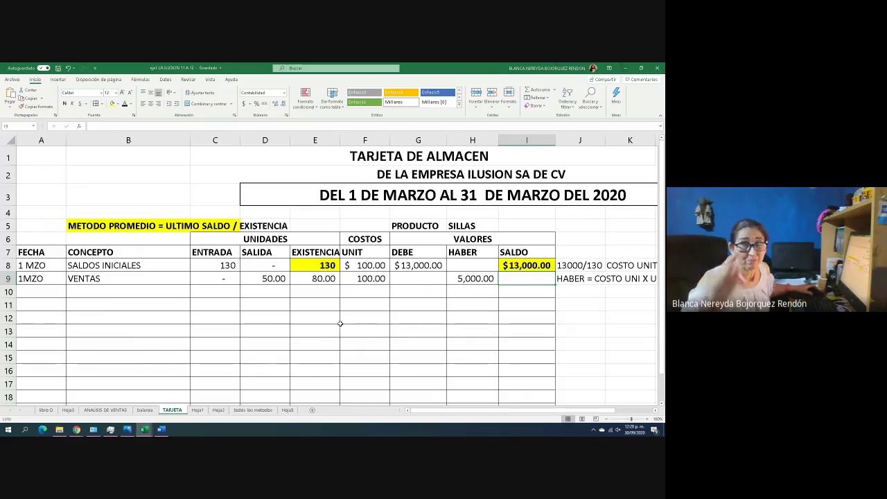
pyautogui.click(312, 280)
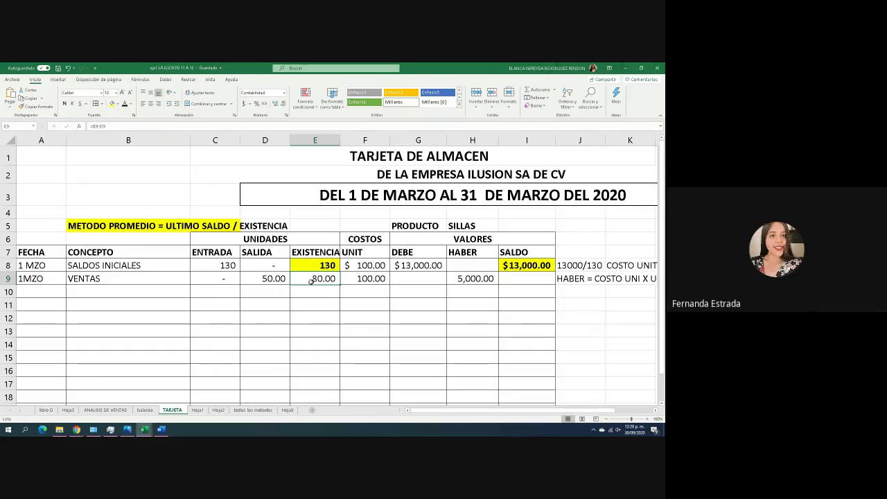
pyautogui.click(531, 278)
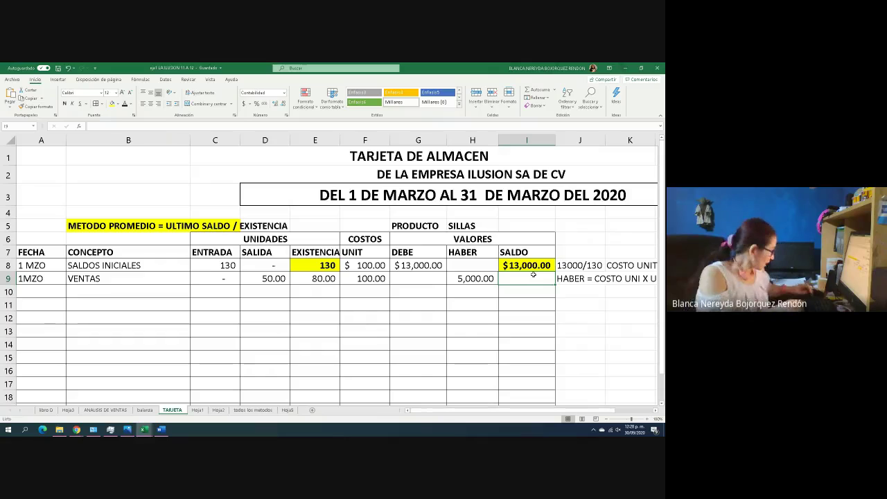
pyautogui.write('=')
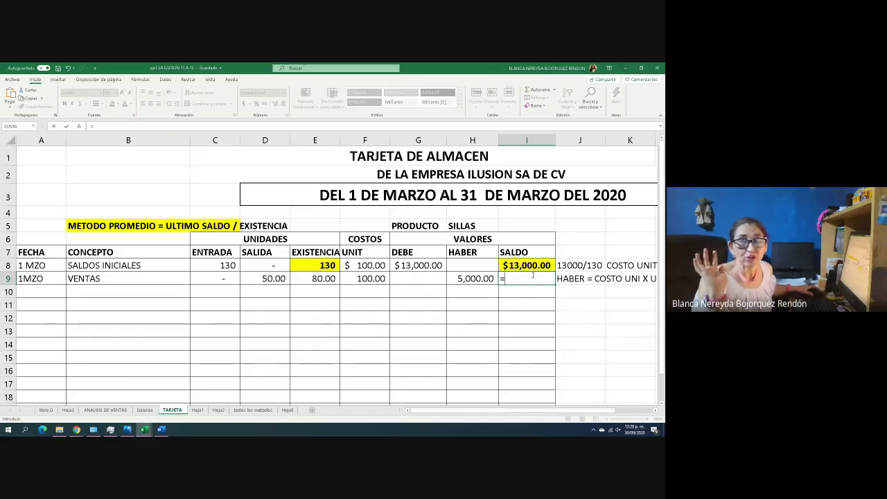
pyautogui.click(513, 267)
pyautogui.write('-')
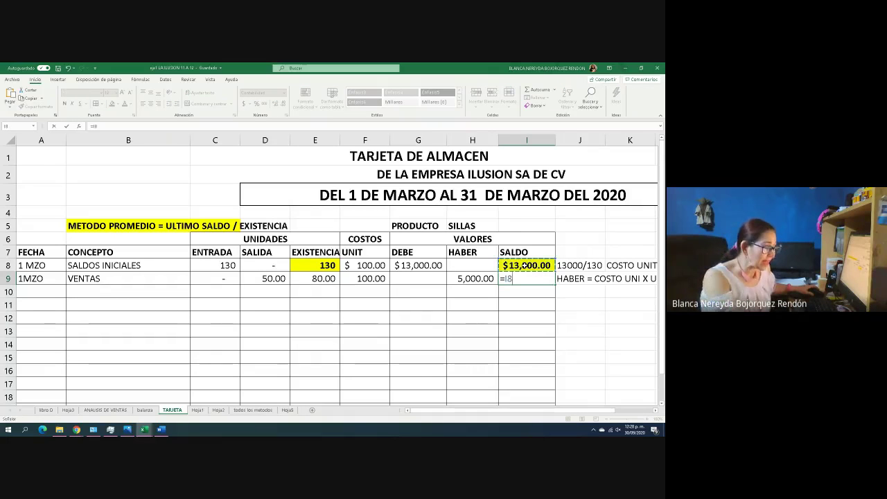
pyautogui.click(466, 279)
pyautogui.press('Return')
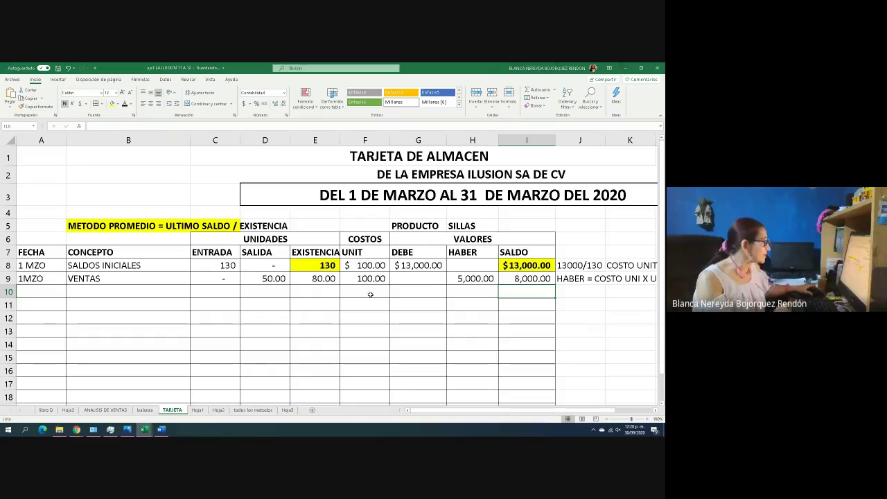
pyautogui.click(28, 296)
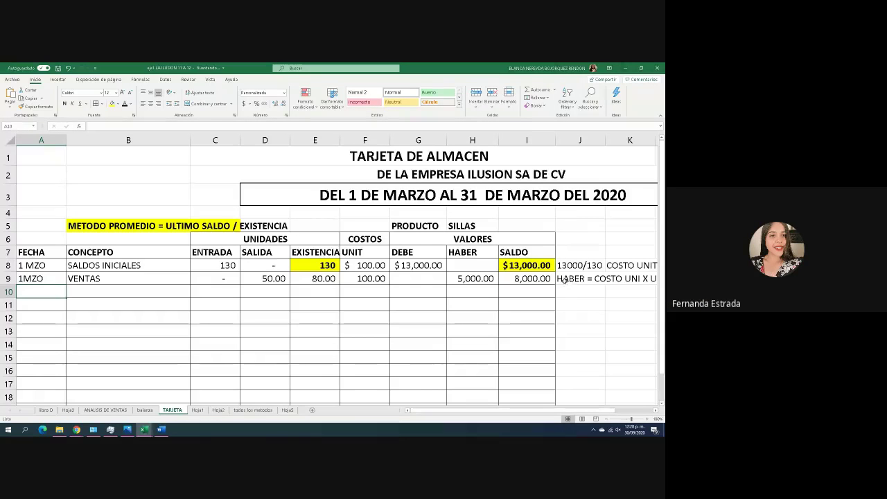
pyautogui.moveTo(563, 280); pyautogui.dragTo(639, 281)
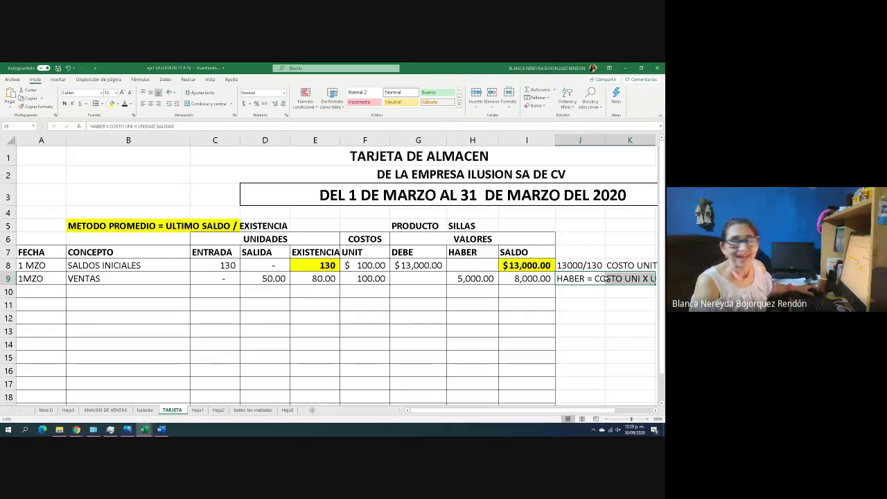
pyautogui.click(580, 303)
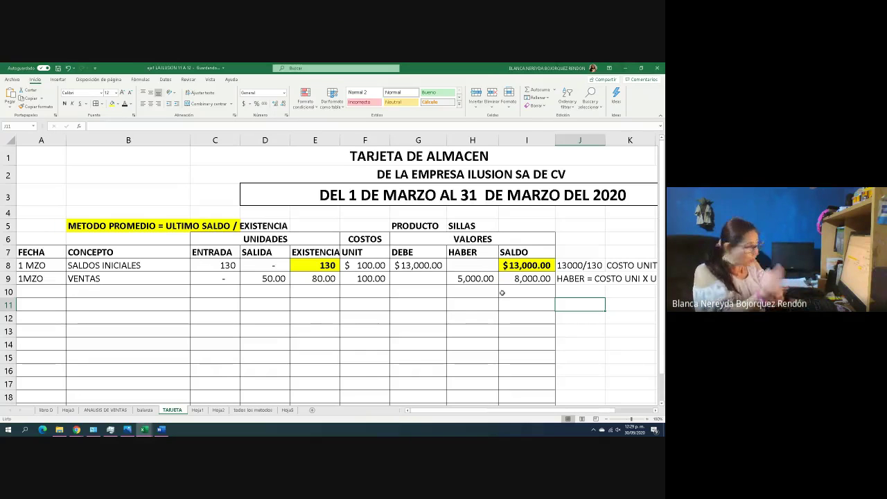
# Highlight the heading of entry 3, dated 05-mar, in the libro D sheet with a yellow fill and check its description
pyautogui.click(45, 411)
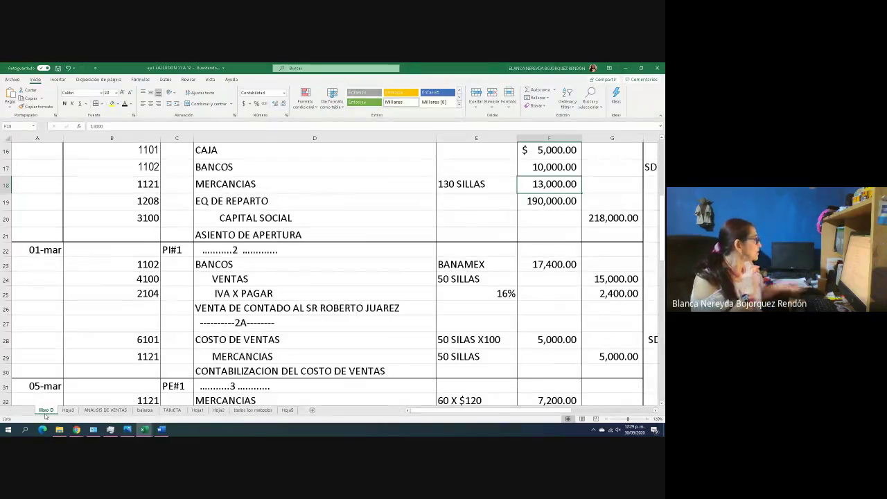
pyautogui.scroll(-3, 123, 315)
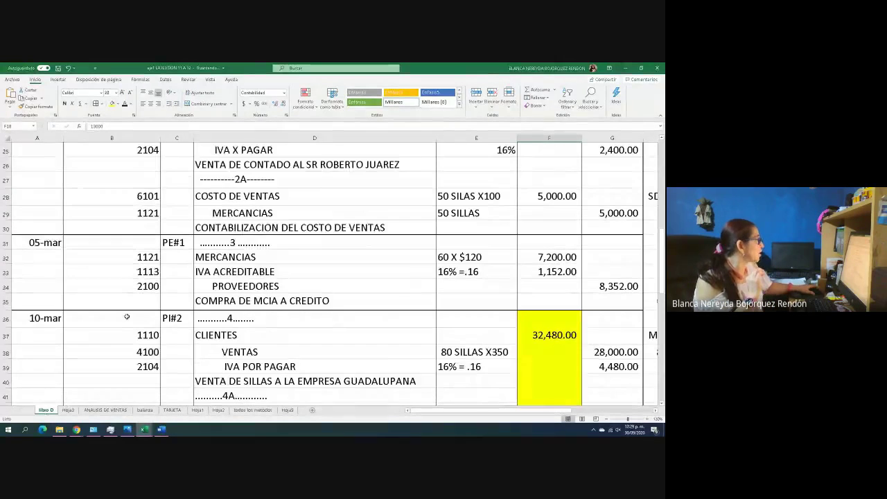
pyautogui.click(236, 243)
pyautogui.click(113, 103)
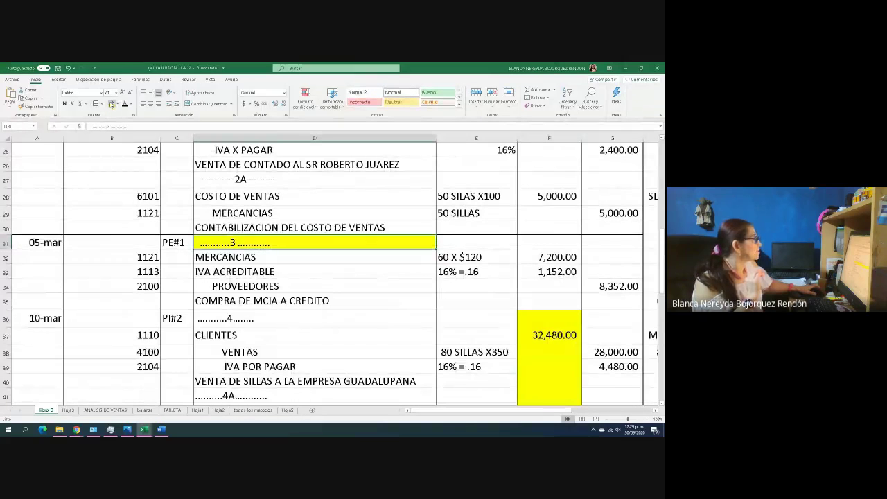
pyautogui.click(229, 302)
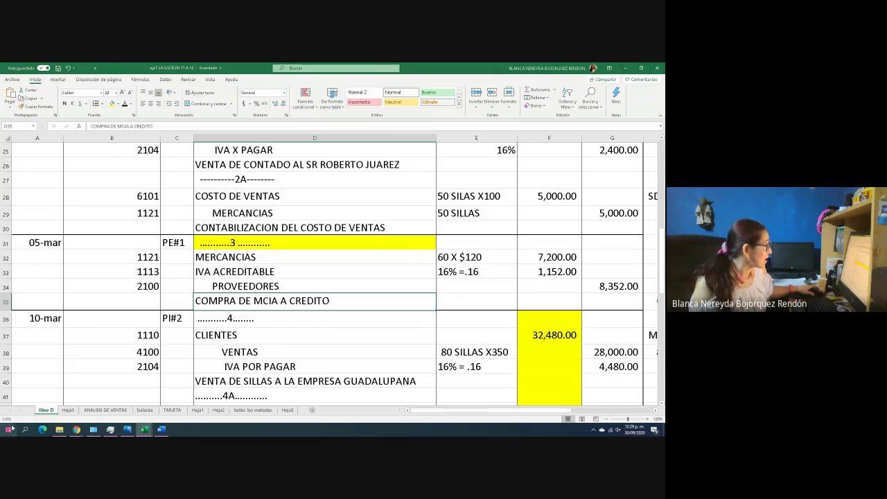
# Start row 10 of the TARJETA sheet with the FECHA 5 MZO and the CONCEPTO COMPRAS
pyautogui.click(172, 410)
pyautogui.click(22, 291)
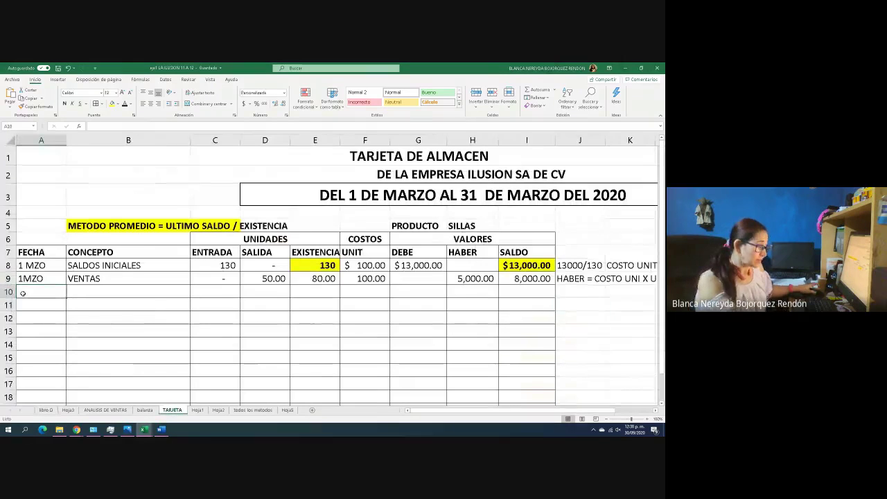
pyautogui.write('5')
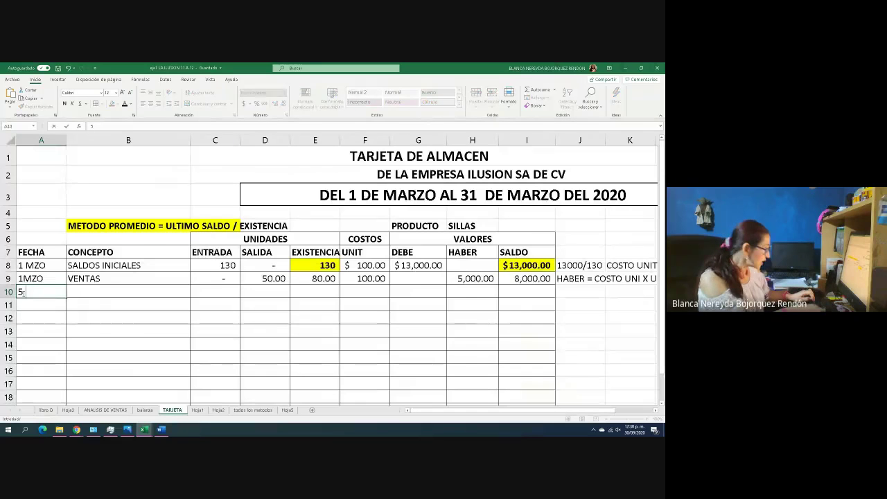
pyautogui.write(' MXO')
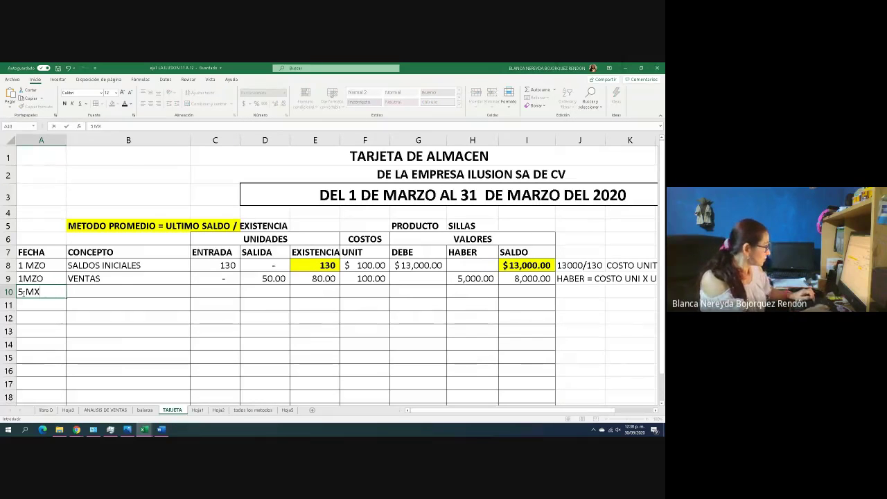
pyautogui.write('O')
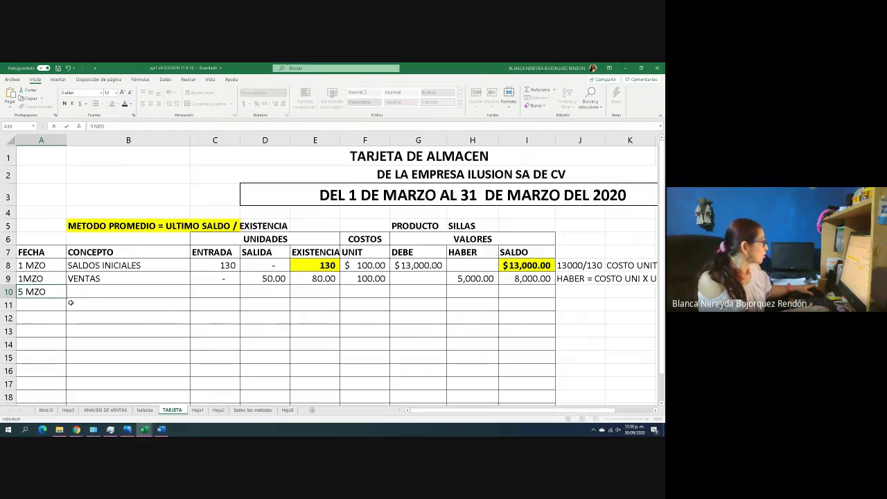
pyautogui.click(79, 297)
pyautogui.write('COMPRA')
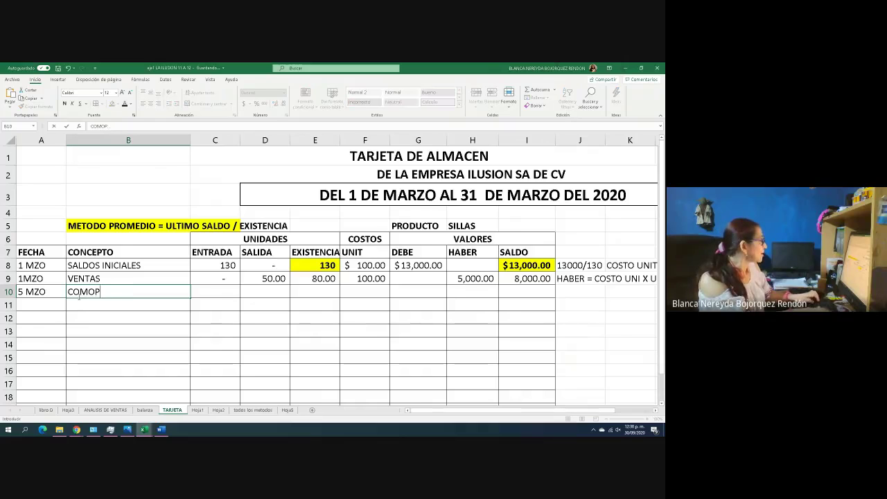
pyautogui.write('S')
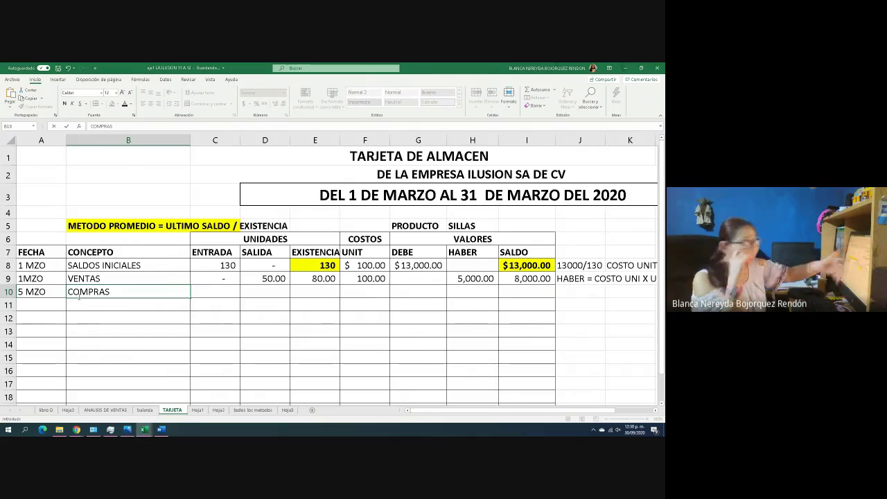
# Look up the units bought in entry 3 of libro D and enter 60 as ENTRADA and 0 as SALIDA in the COMPRAS row
pyautogui.click(206, 292)
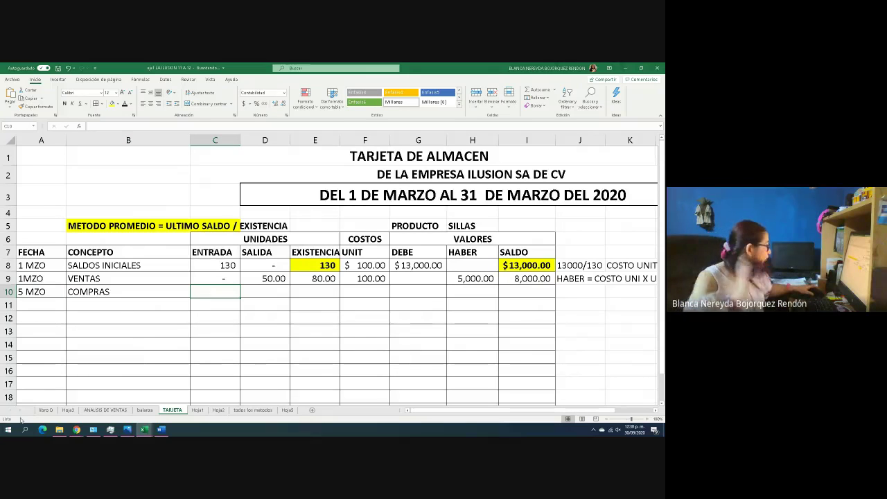
pyautogui.click(46, 410)
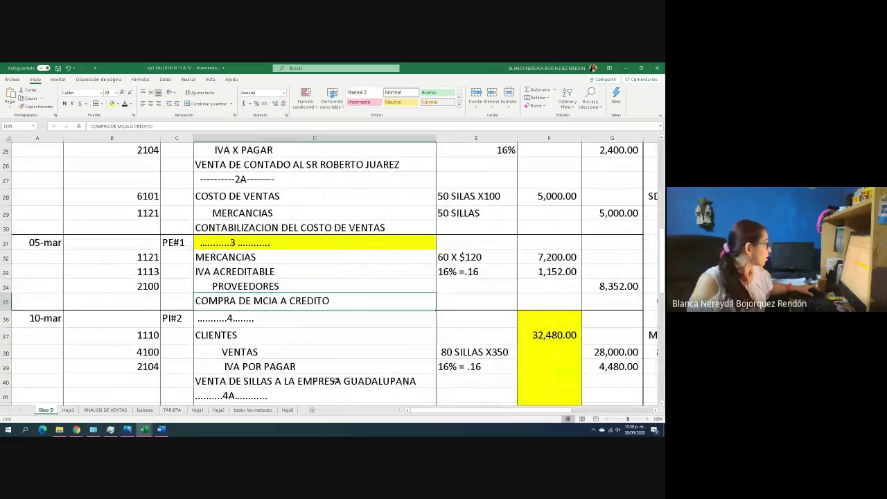
pyautogui.click(455, 257)
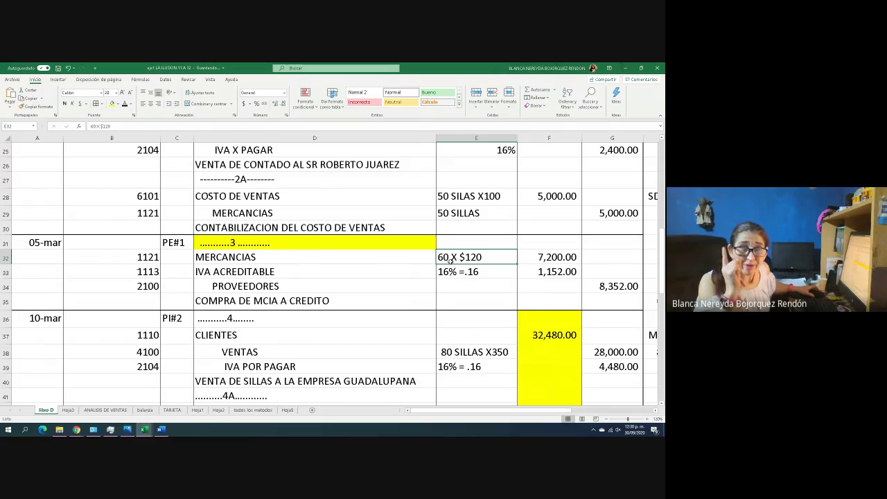
pyautogui.click(172, 410)
pyautogui.write('60')
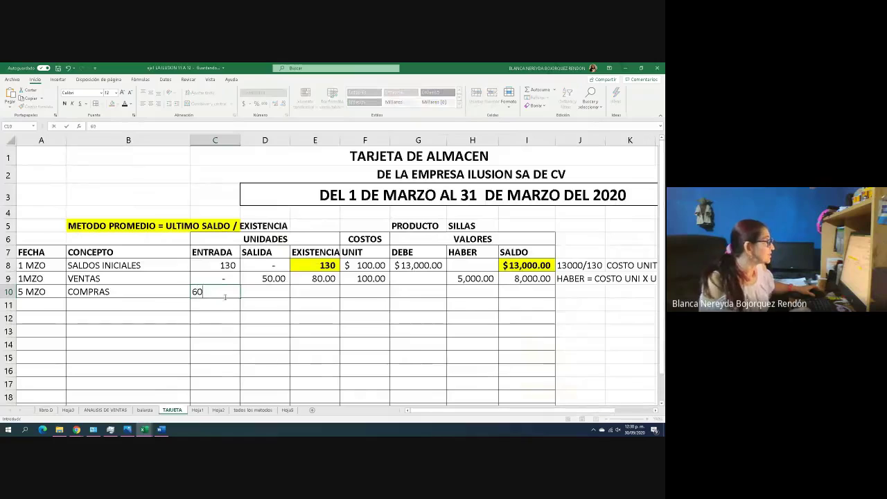
pyautogui.click(256, 293)
pyautogui.write('0')
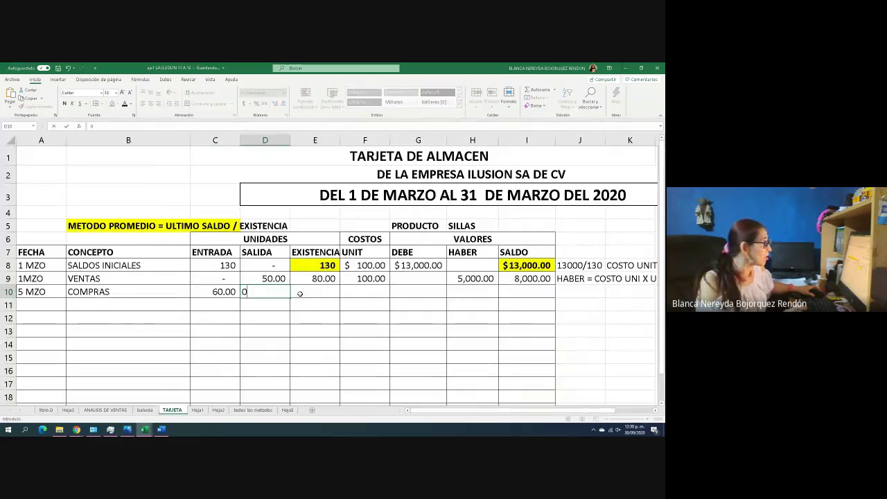
# Calculate the EXISTENCIA of the COMPRAS row in E10 by adding its ENTRADA to the previous EXISTENCIA with =E9+C10
pyautogui.click(308, 291)
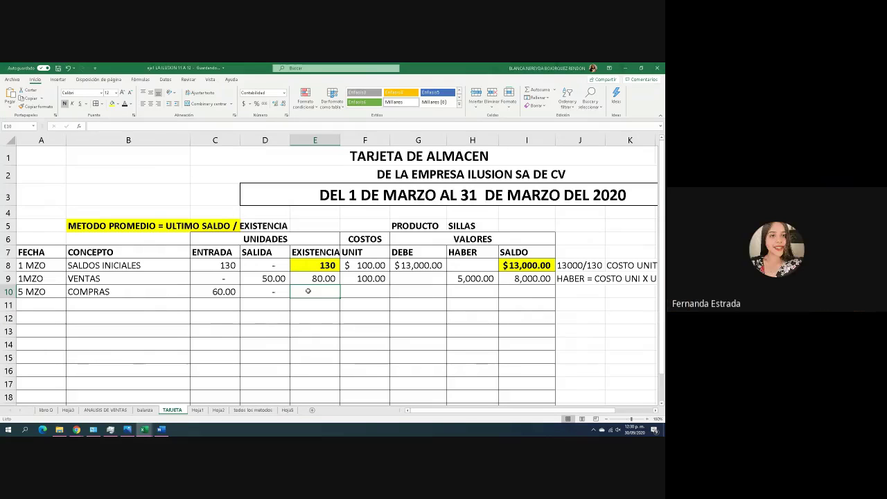
pyautogui.write('=')
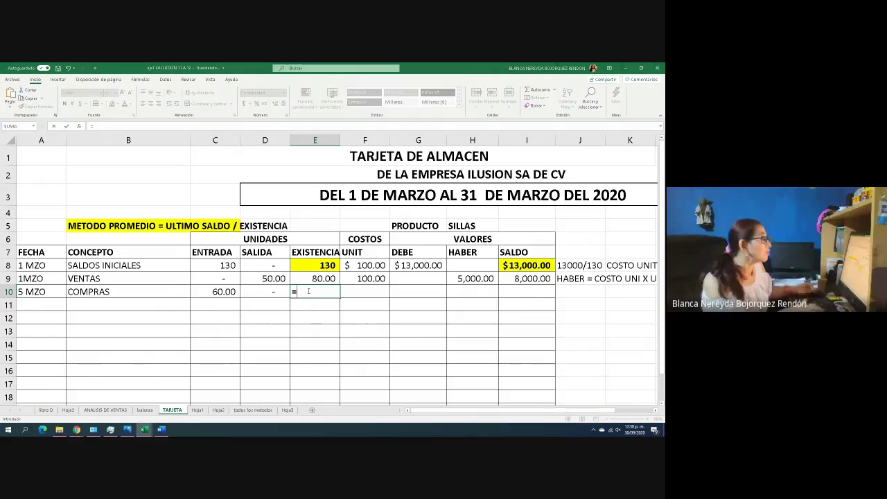
pyautogui.click(313, 279)
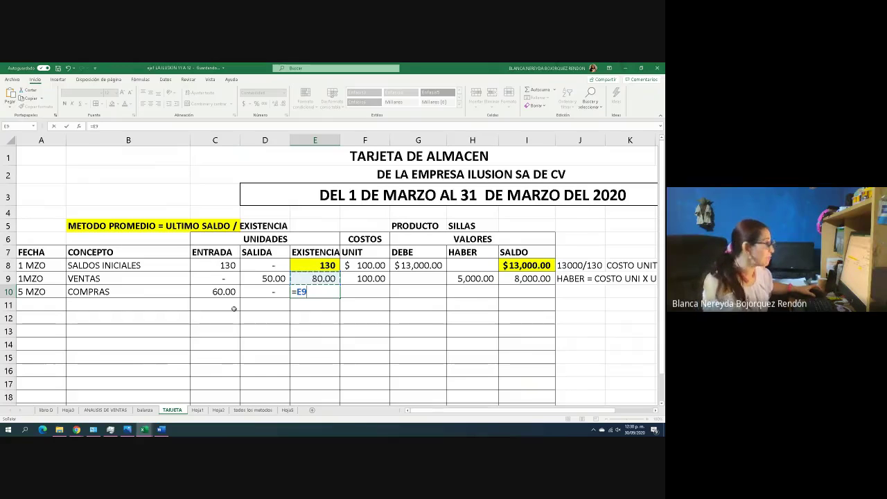
pyautogui.write('+')
pyautogui.click(206, 291)
pyautogui.press('Return')
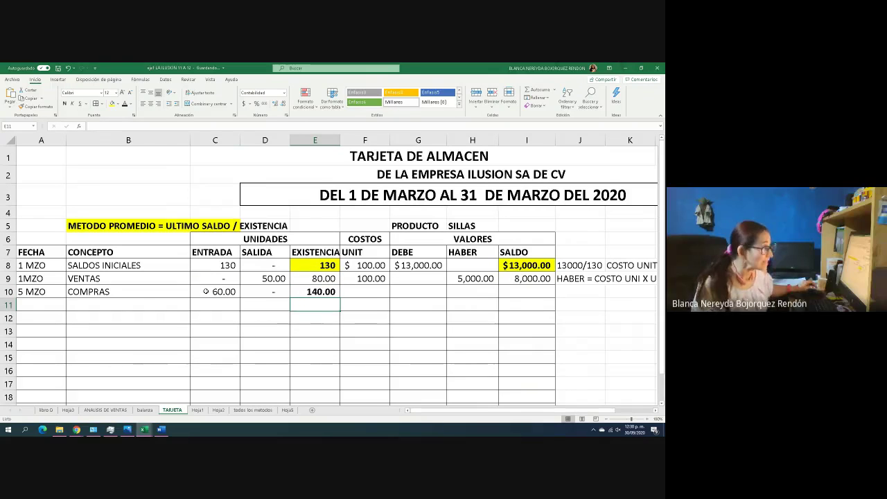
# Enter 120 as the UNIT cost of the COMPRAS row in F10
pyautogui.click(353, 294)
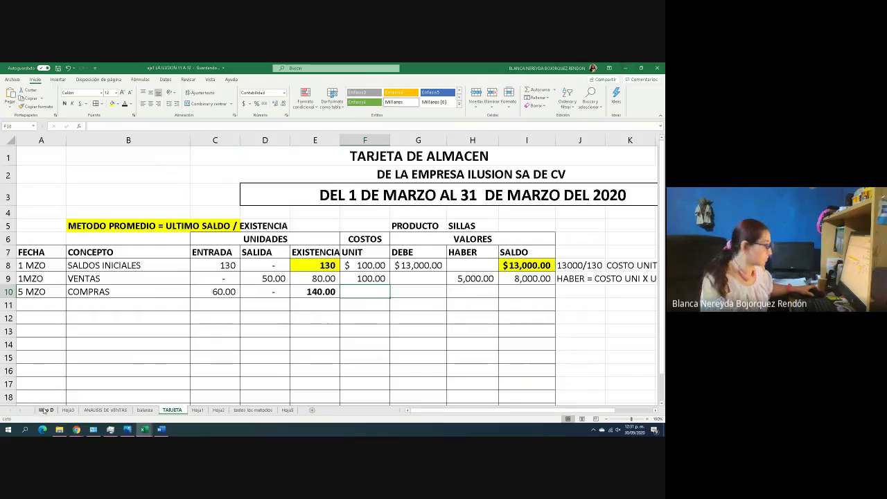
pyautogui.write('120')
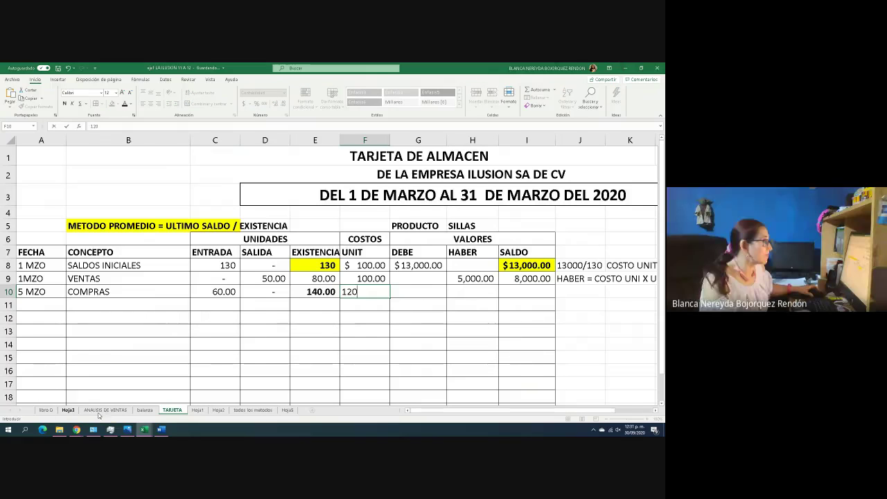
pyautogui.click(407, 327)
# Calculate the DEBE of the COMPRAS row in G10 by multiplying the UNIT cost by the ENTRADA with =F10*C10
pyautogui.click(408, 296)
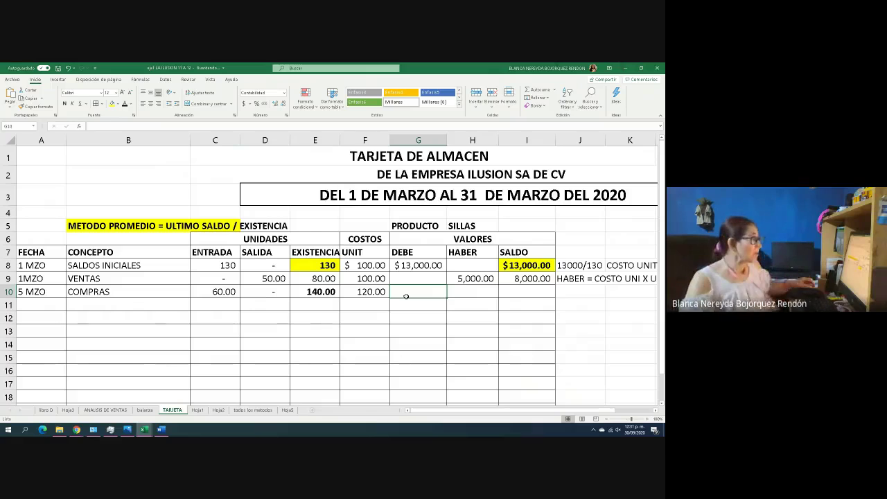
pyautogui.write('=')
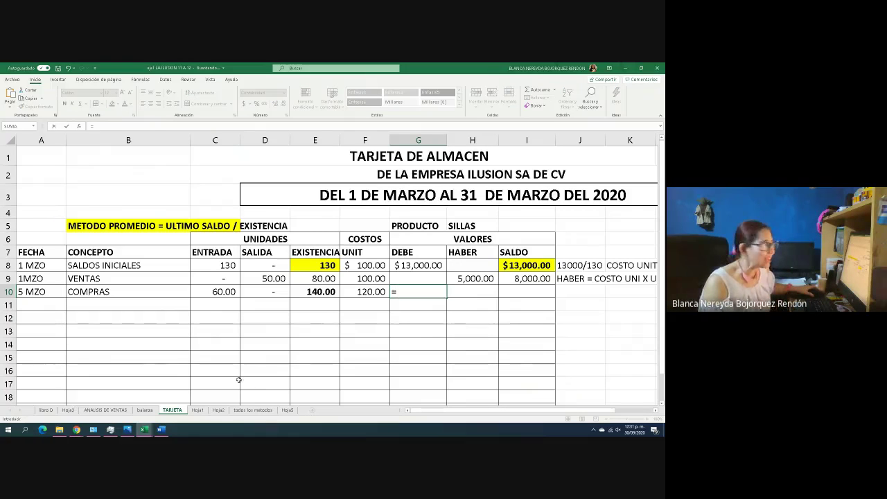
pyautogui.click(358, 292)
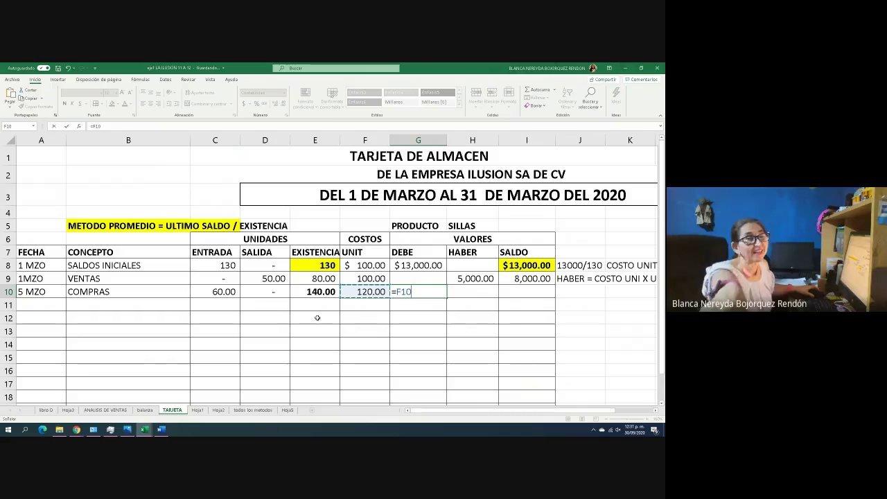
pyautogui.write('*')
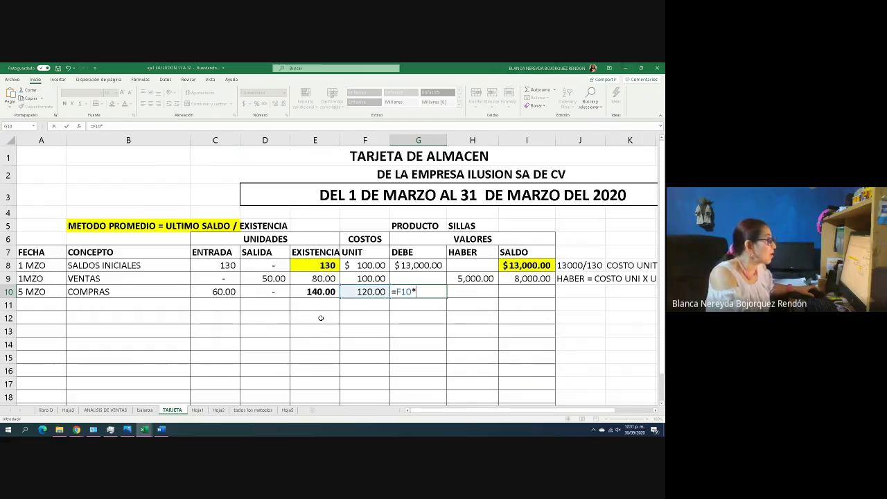
pyautogui.click(206, 293)
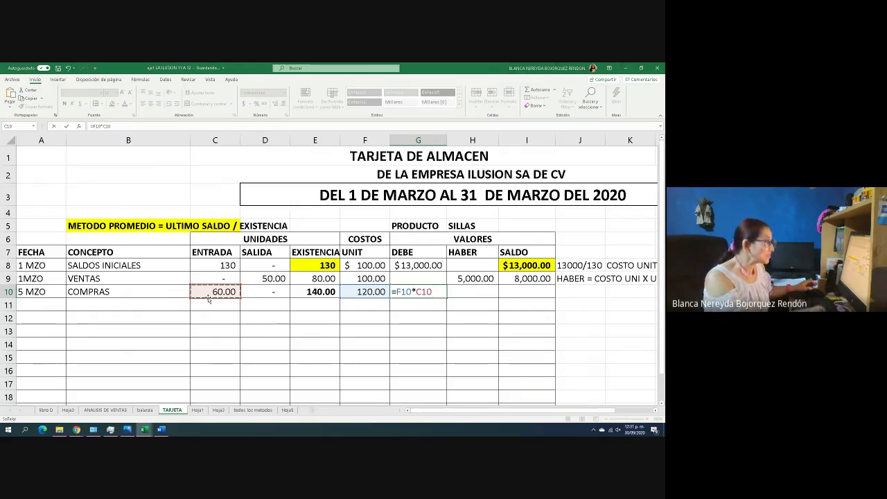
pyautogui.press('Return')
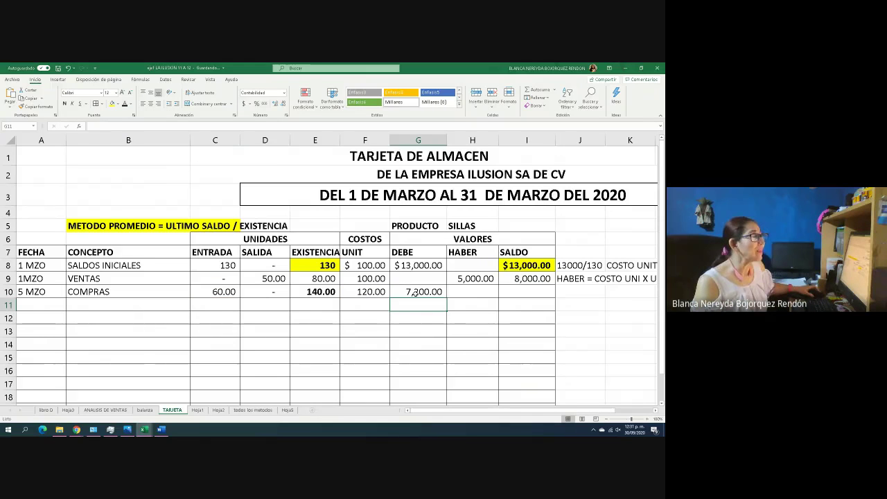
# Review the UNIT cost and ENTRADA behind the COMPRAS row's DEBE and re-enter the formula =F10*C10 in G10
pyautogui.click(416, 293)
pyautogui.click(360, 295)
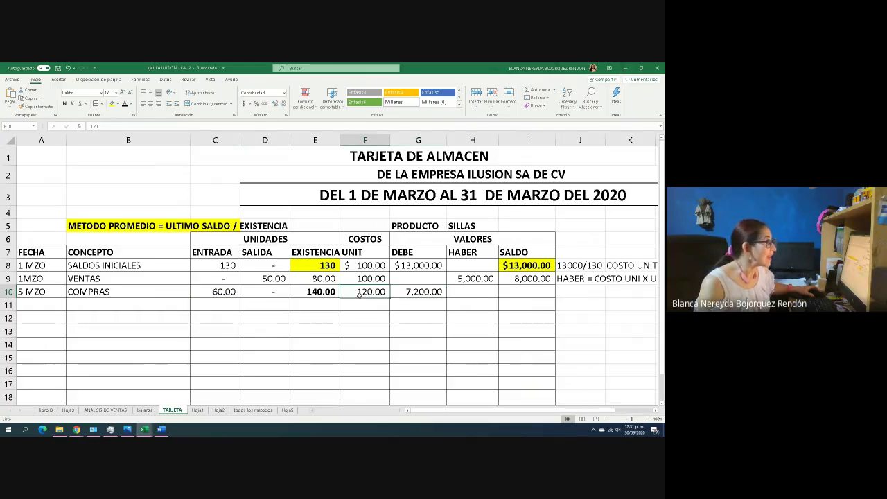
pyautogui.click(209, 292)
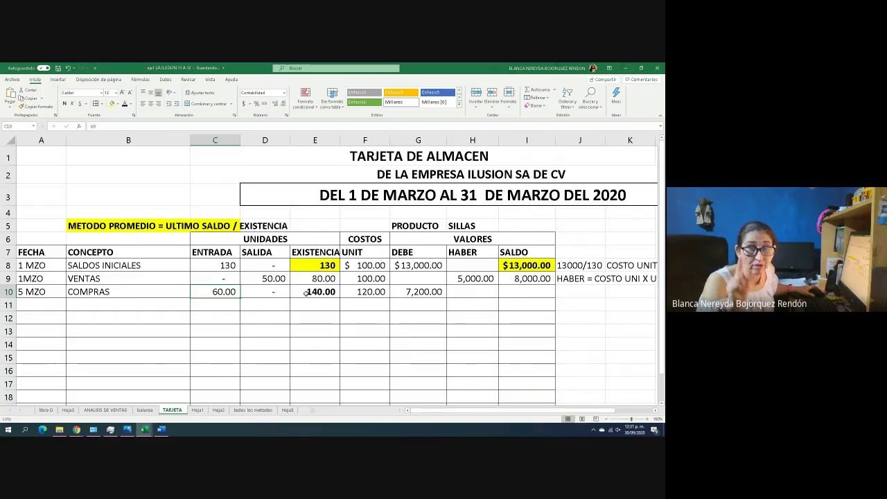
pyautogui.doubleClick(407, 293)
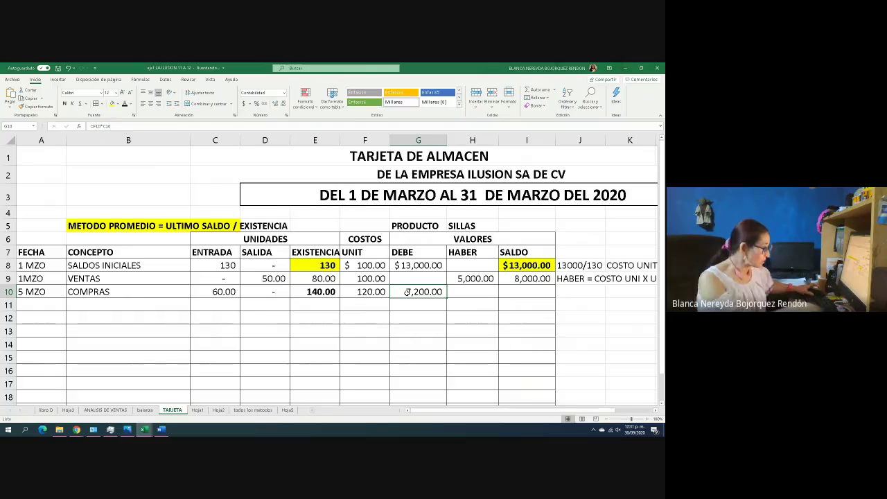
pyautogui.write('=')
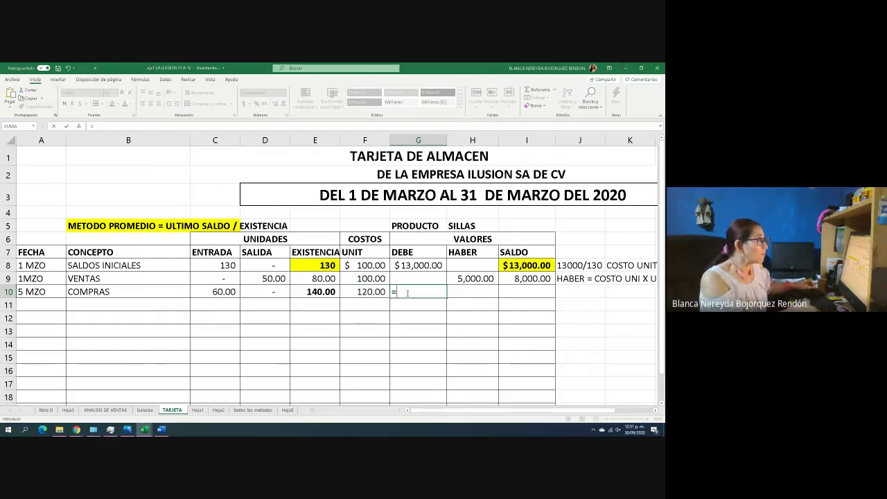
pyautogui.click(367, 292)
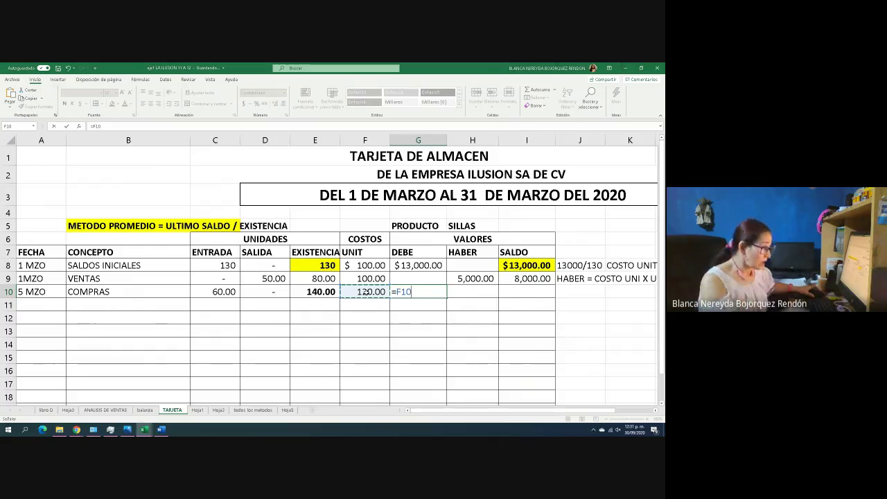
pyautogui.write('*')
pyautogui.click(215, 292)
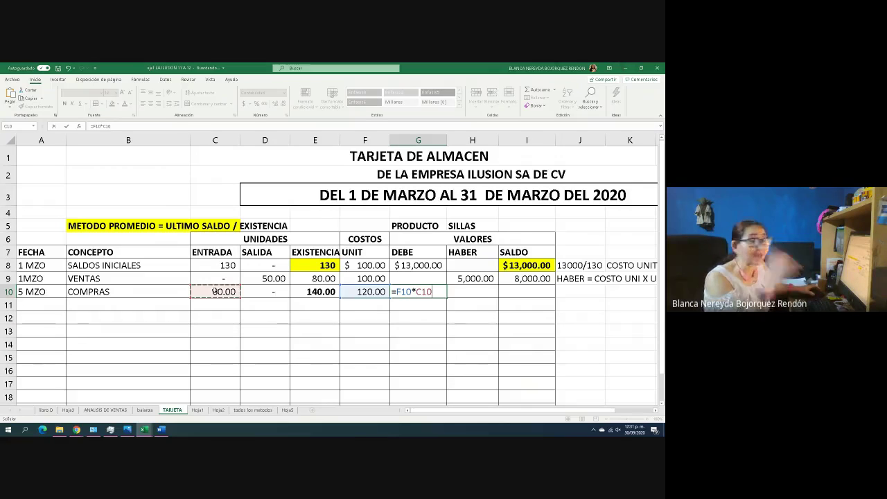
pyautogui.press('Return')
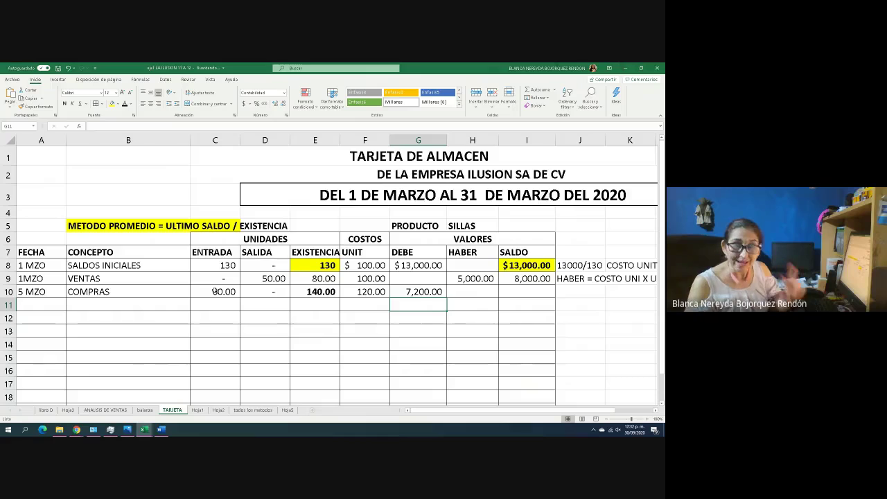
# Calculate the SALDO of the COMPRAS row in I10 by adding its DEBE to the previous SALDO with =I9+G10
pyautogui.click(520, 292)
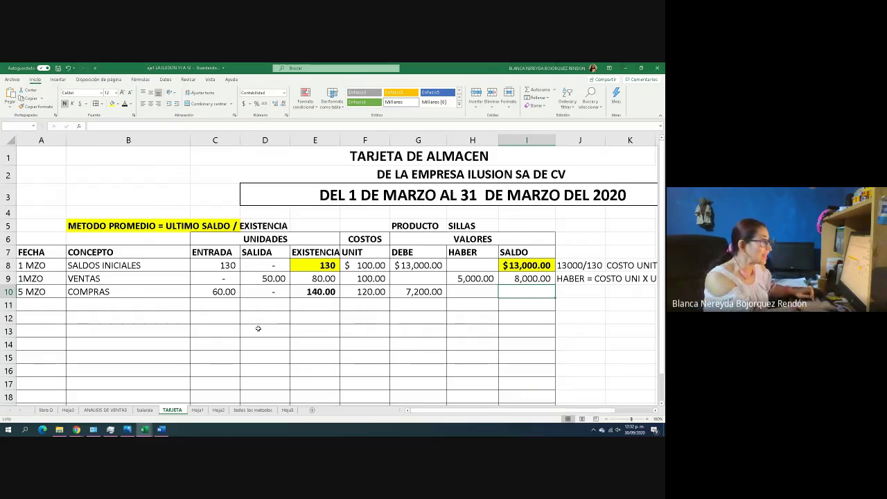
pyautogui.write('=')
pyautogui.click(520, 277)
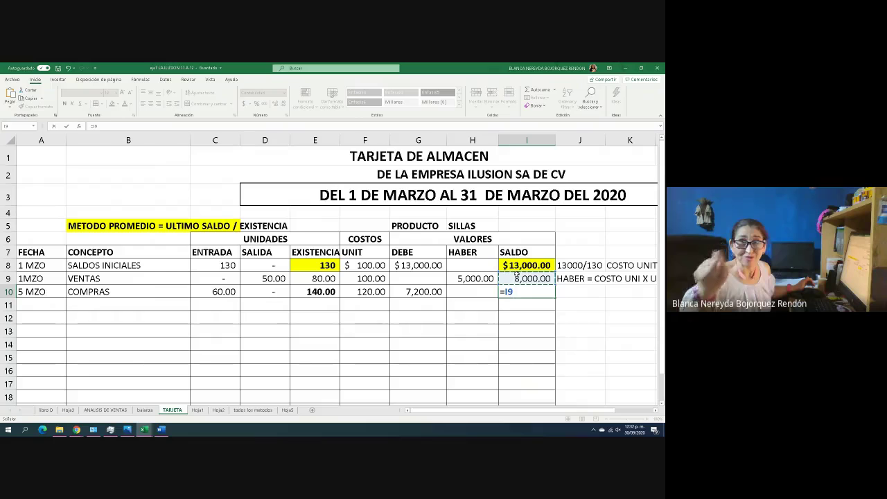
pyautogui.write('+')
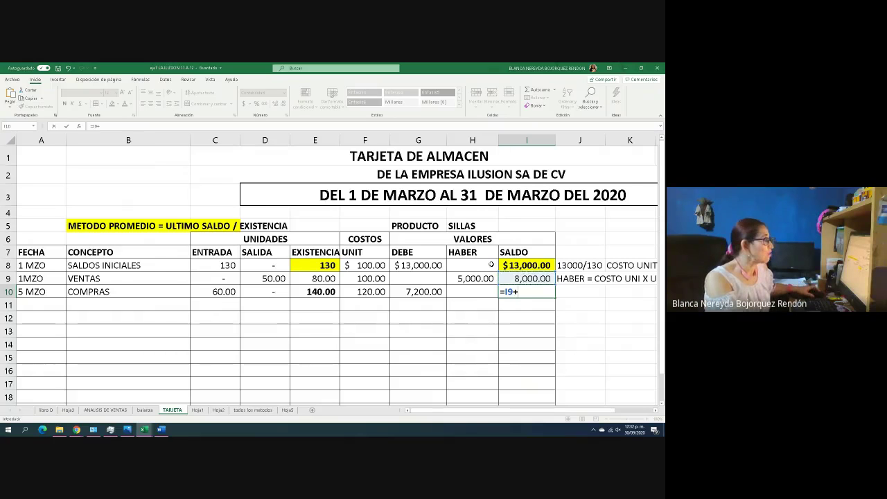
pyautogui.click(419, 292)
pyautogui.press('Return')
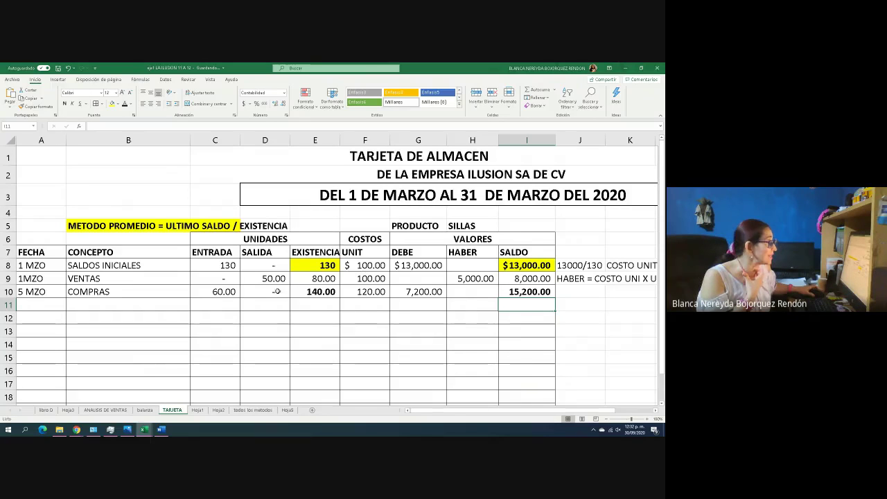
# Highlight the heading of entry 4 in the libro D sheet with a yellow fill and check its date and description
pyautogui.click(314, 296)
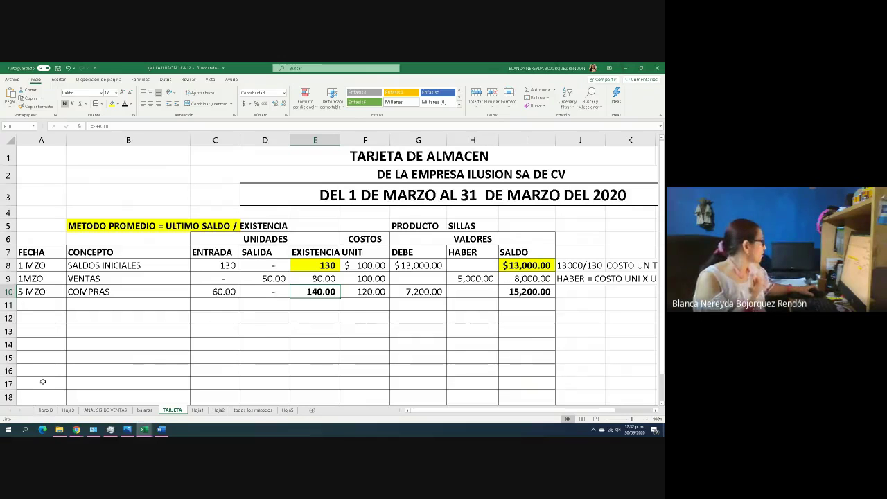
pyautogui.click(43, 410)
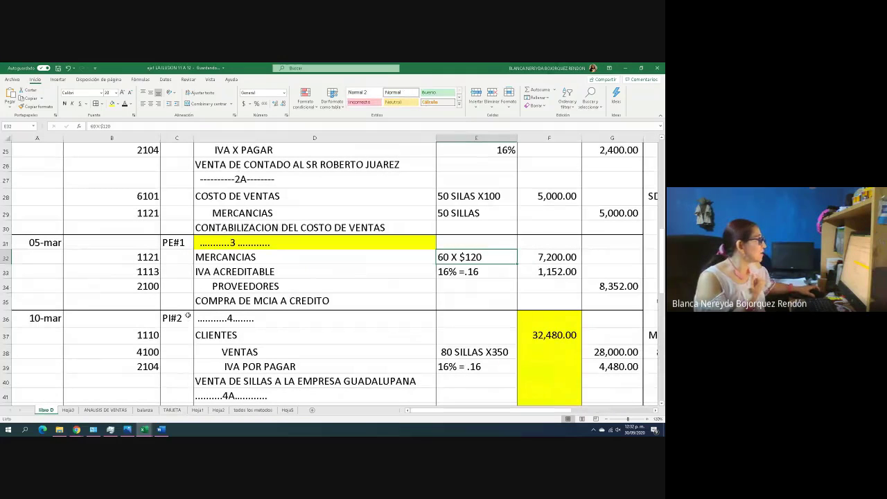
pyautogui.click(205, 318)
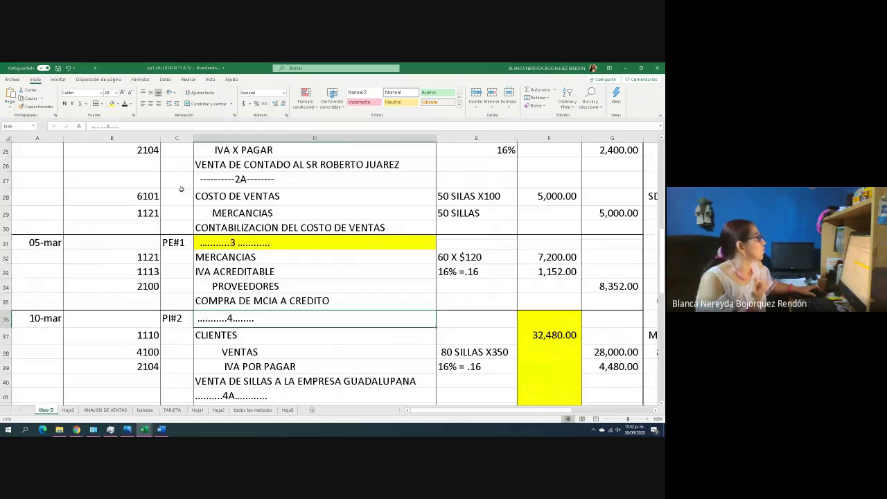
pyautogui.click(112, 104)
pyautogui.scroll(-2, 205, 351)
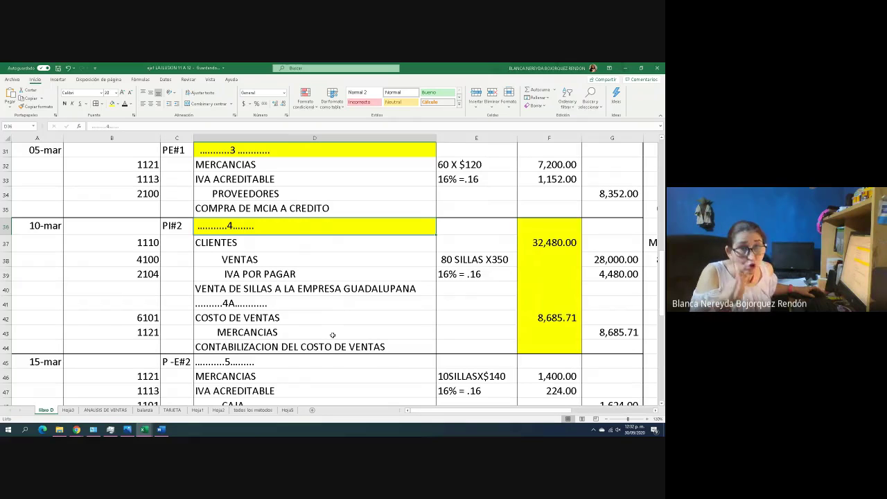
pyautogui.click(30, 226)
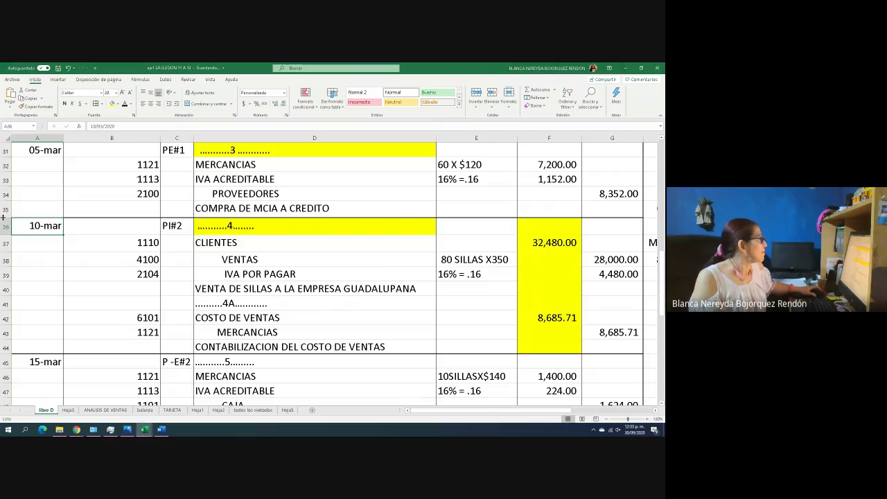
pyautogui.click(208, 291)
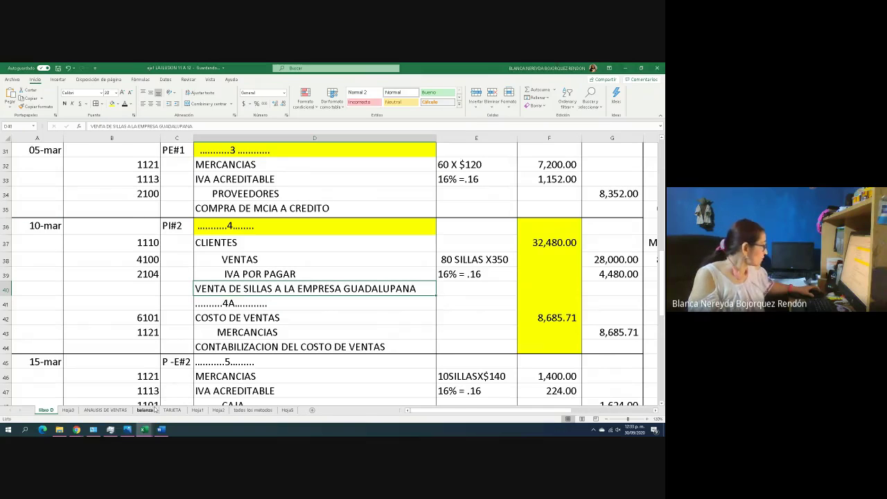
# Start row 11 of the TARJETA sheet with the FECHA 10 MZO and the CONCEPTO VENTAS
pyautogui.click(172, 409)
pyautogui.click(31, 306)
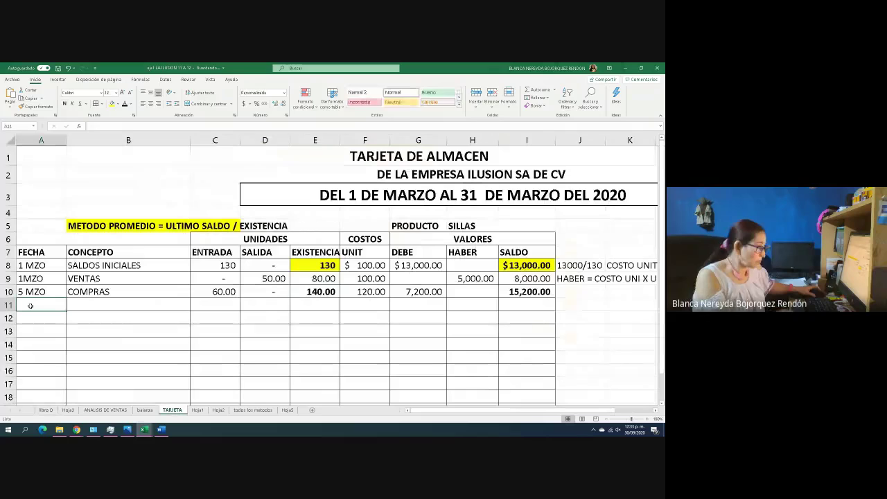
pyautogui.write('10 MZO')
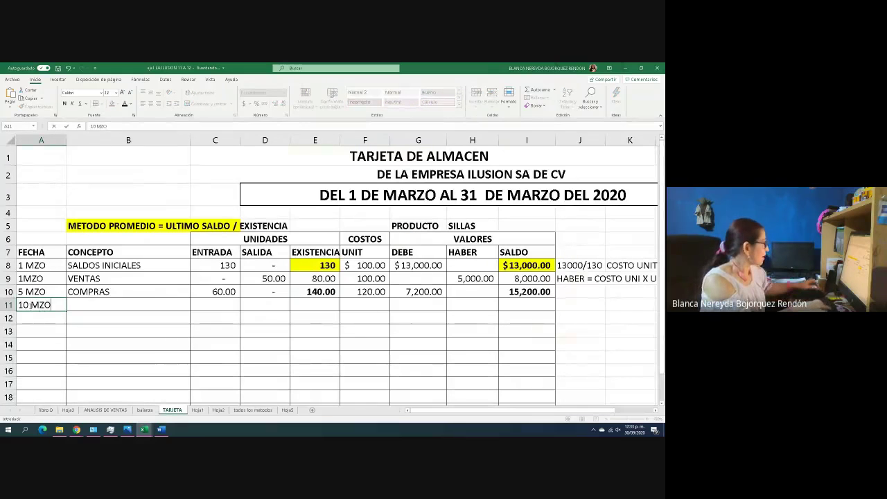
pyautogui.click(81, 308)
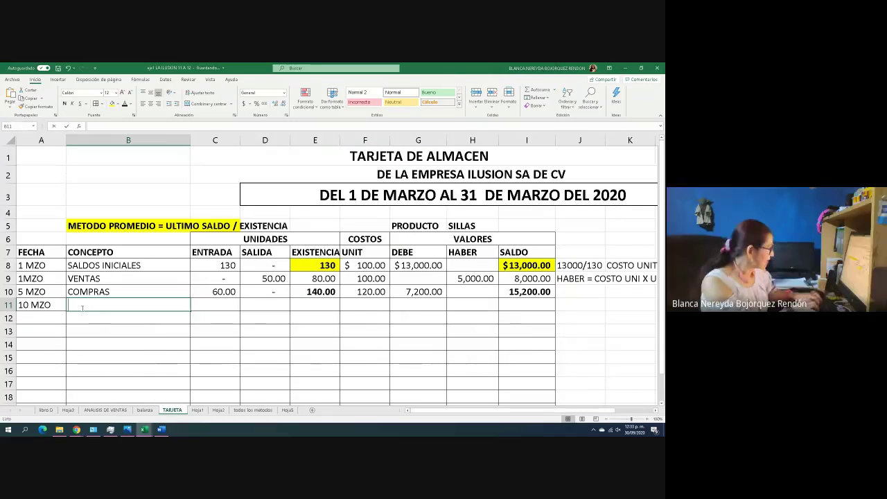
pyautogui.write('VENTAS')
pyautogui.click(196, 310)
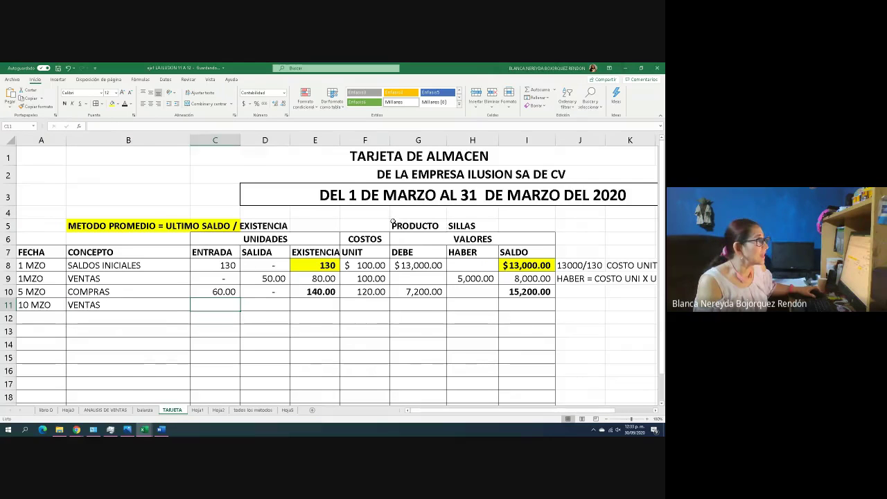
pyautogui.moveTo(415, 226); pyautogui.dragTo(488, 226)
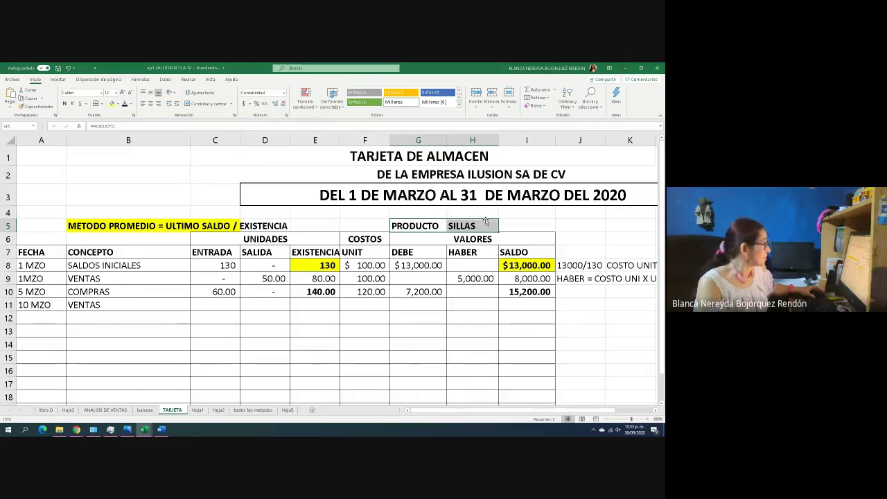
pyautogui.click(208, 305)
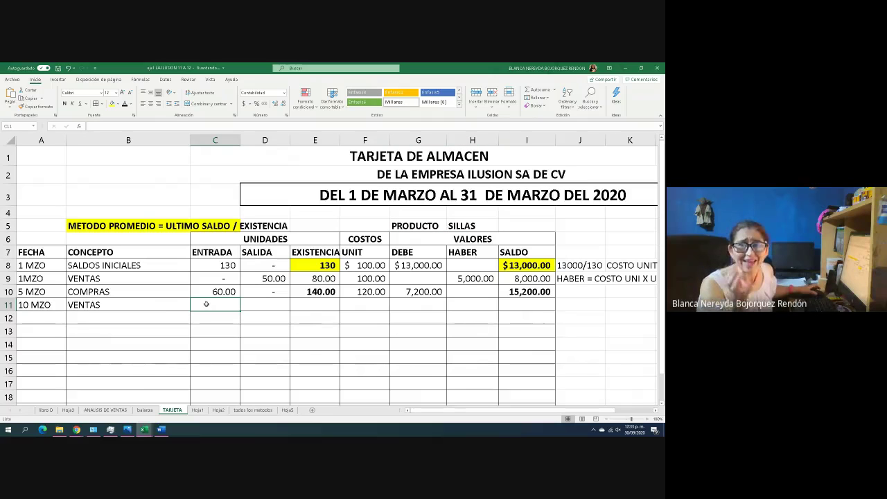
# Fill row 11 of the TARJETA sheet with ENTRADA 0 and SALIDA 80, taking the chairs sold from entry 4 of the libro D sheet
pyautogui.write('0')
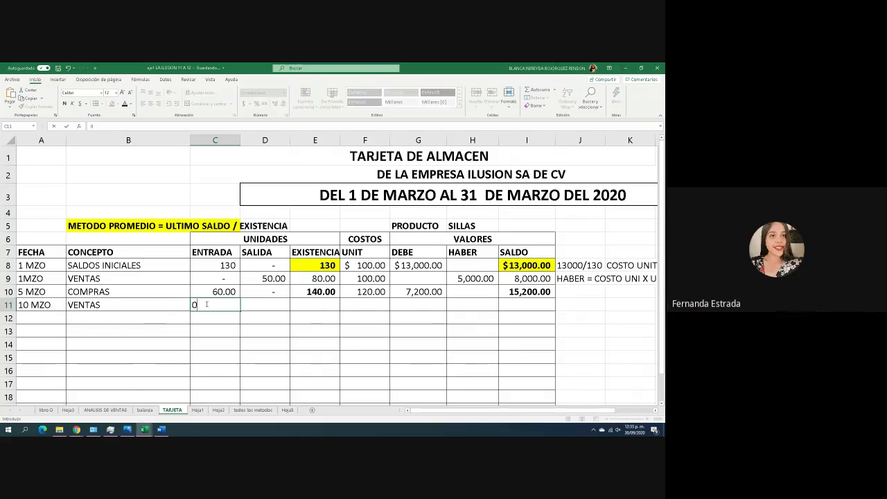
pyautogui.click(256, 305)
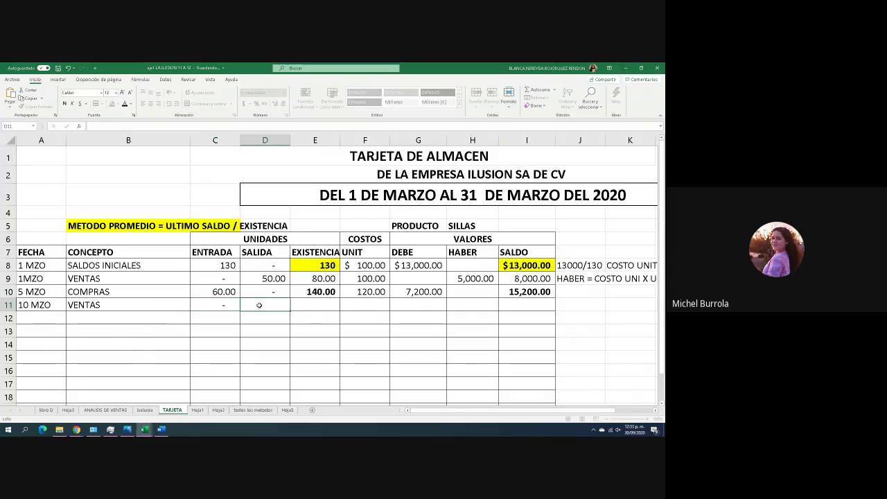
pyautogui.click(45, 410)
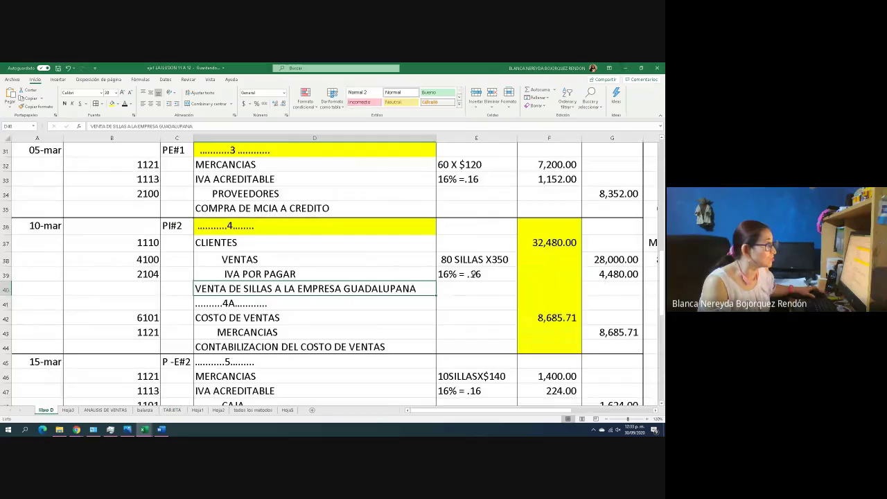
pyautogui.click(439, 260)
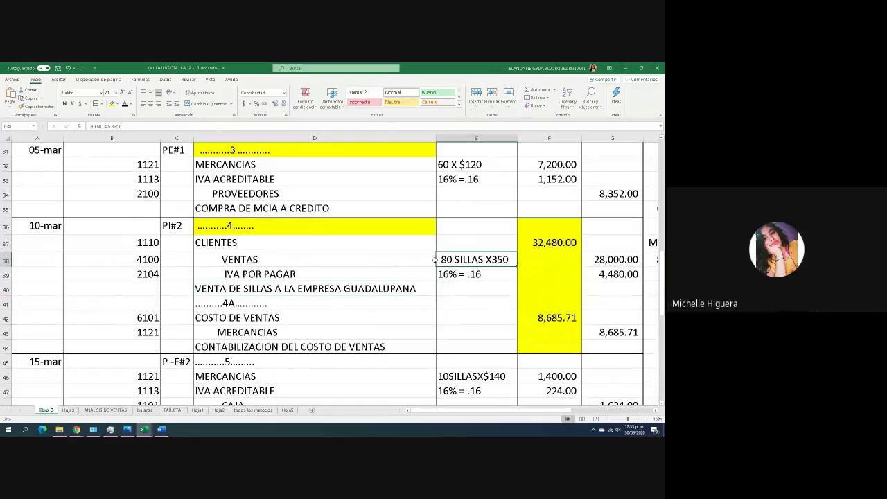
pyautogui.click(173, 410)
pyautogui.write('80')
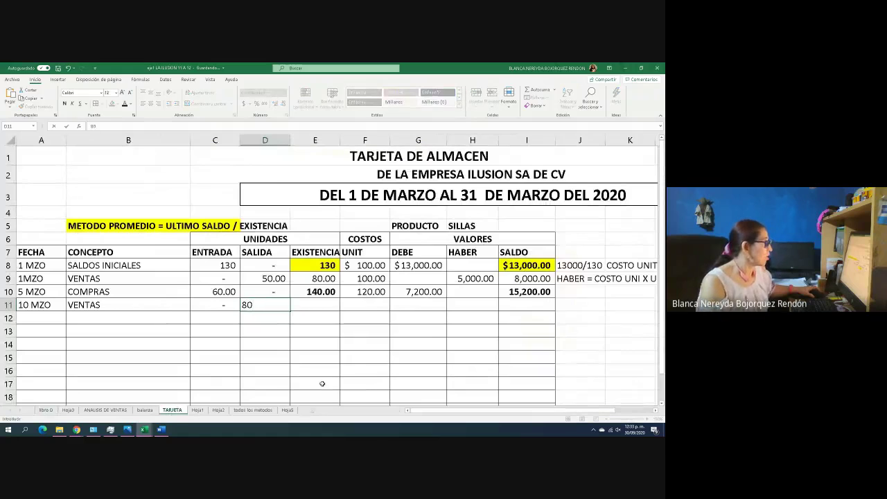
pyautogui.press('Tab')
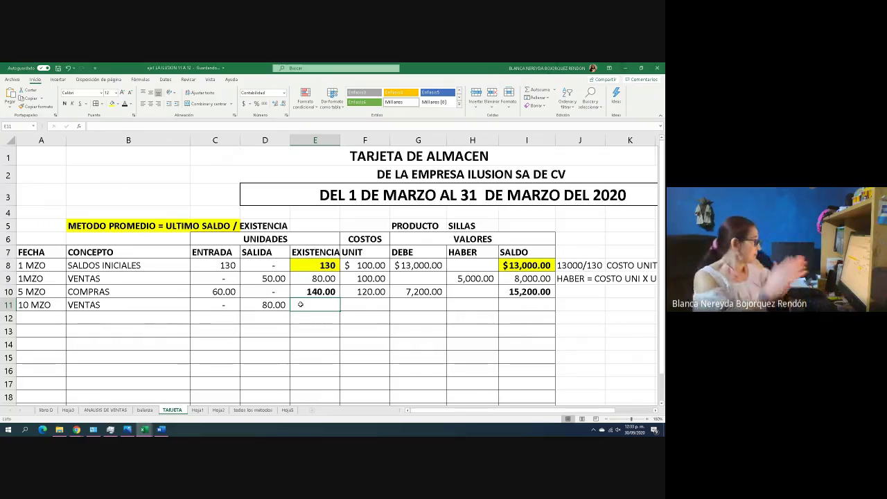
# Calculate the EXISTENCIA of the 10 MZO VENTAS row in E11 by subtracting its SALIDA from the previous EXISTENCIA with =E10-D11
pyautogui.write('=')
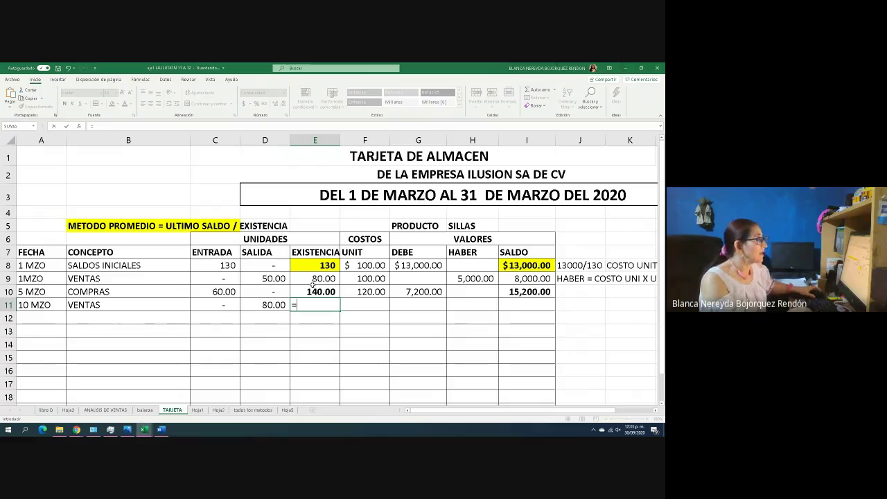
pyautogui.click(315, 292)
pyautogui.write('-')
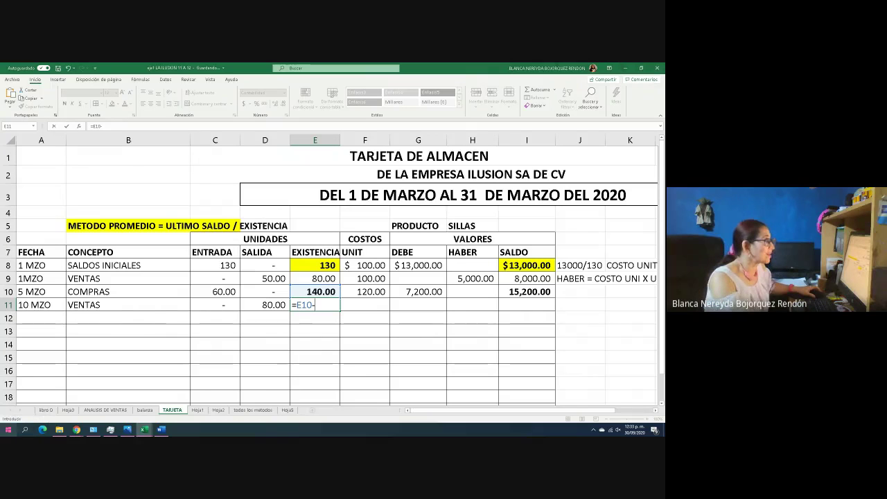
pyautogui.click(267, 305)
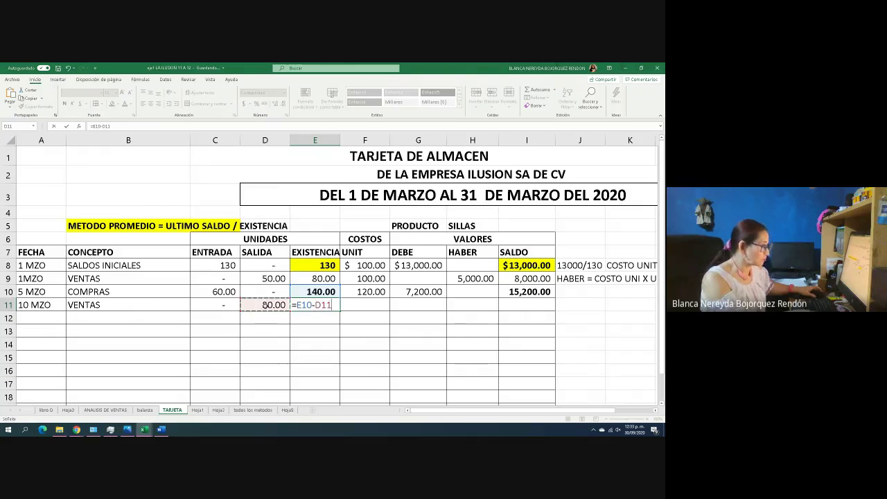
pyautogui.press('Return')
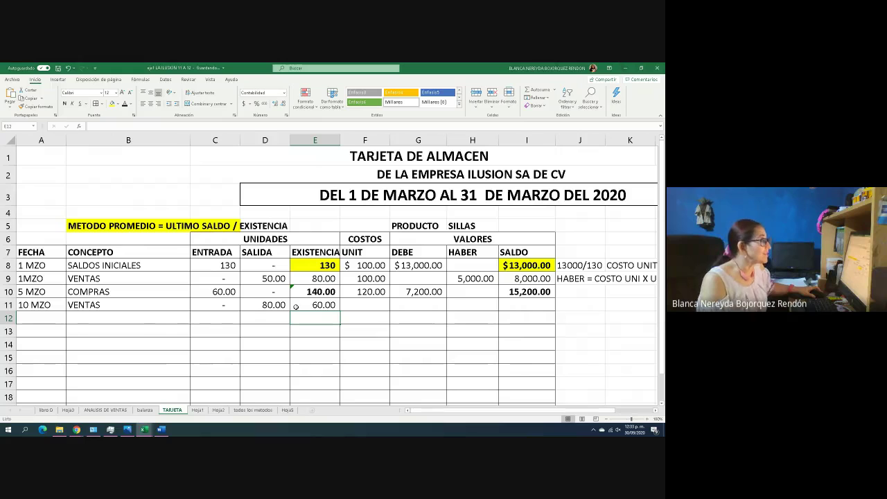
# Calculate the average UNIT cost of the 10 MZO VENTAS row in F11 by dividing the last SALDO by its EXISTENCIA with =I10/E10
pyautogui.click(366, 305)
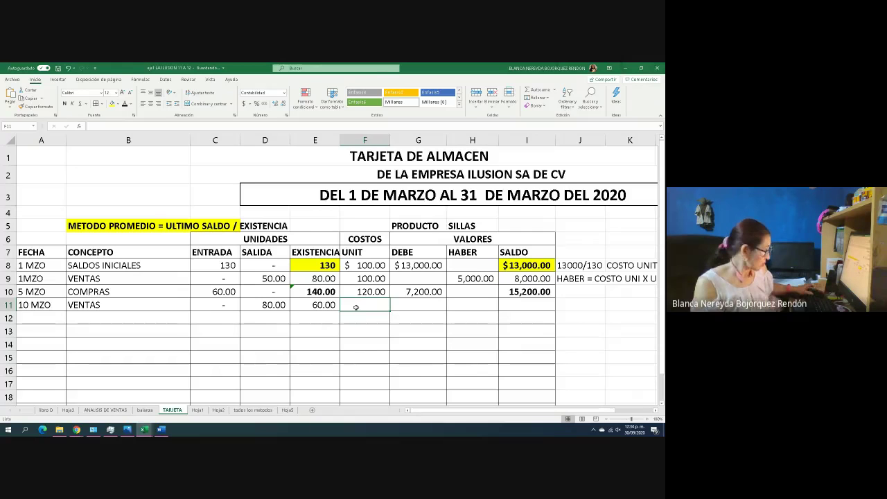
pyautogui.write('=')
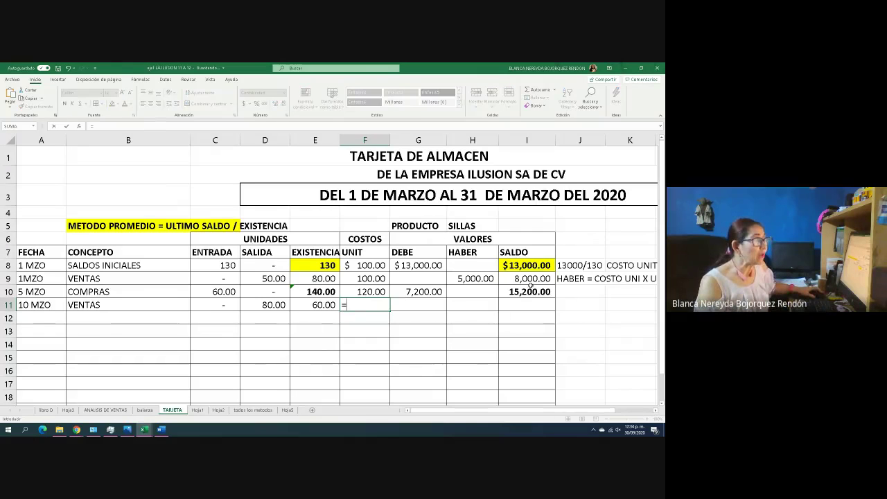
pyautogui.click(525, 293)
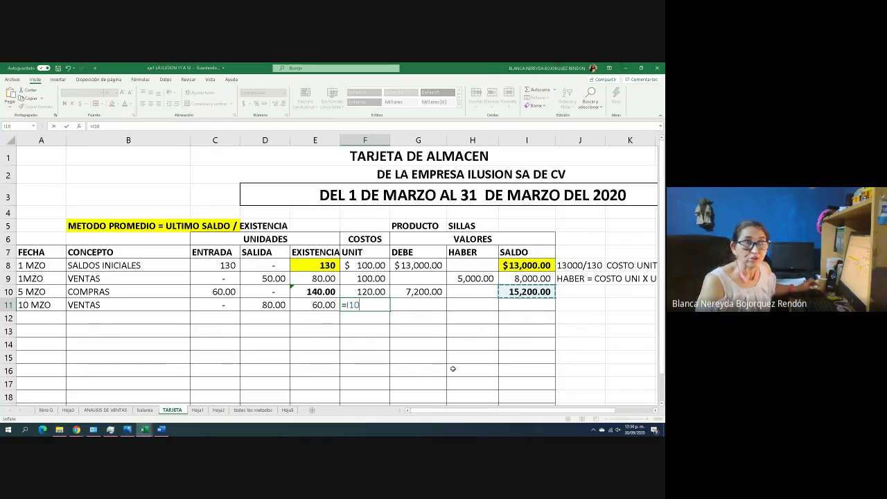
pyautogui.write('/')
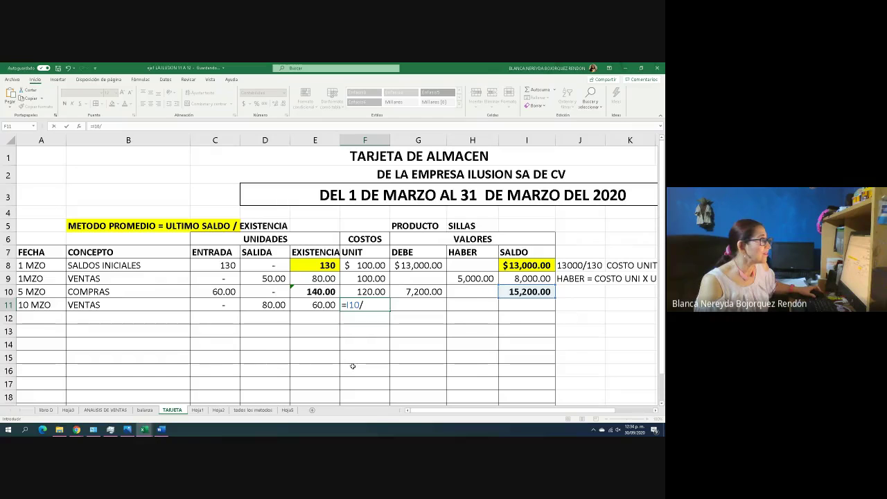
pyautogui.click(303, 292)
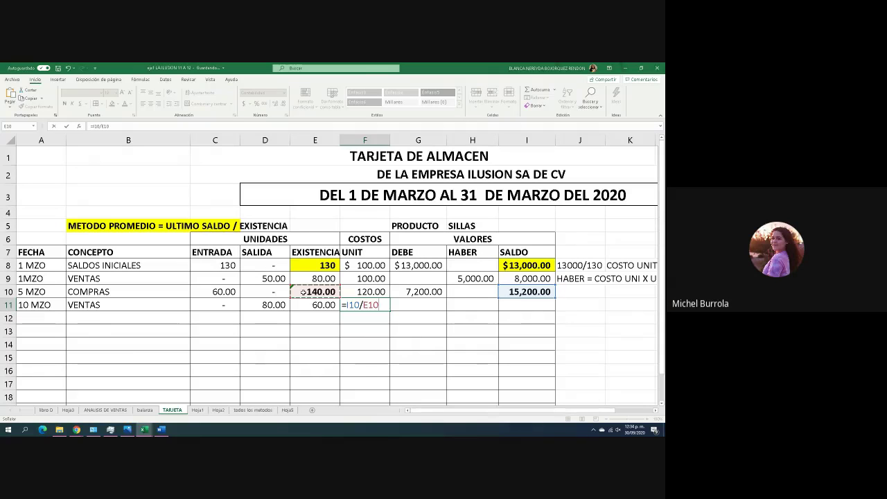
pyautogui.press('Return')
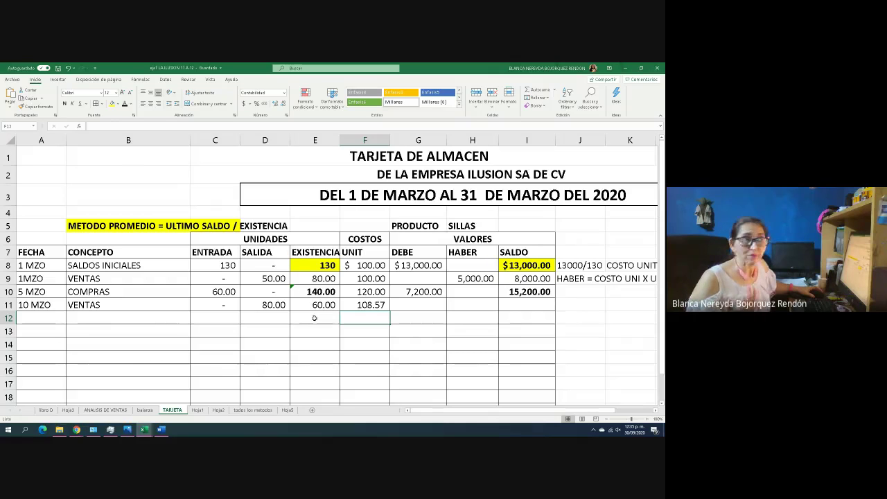
pyautogui.click(363, 305)
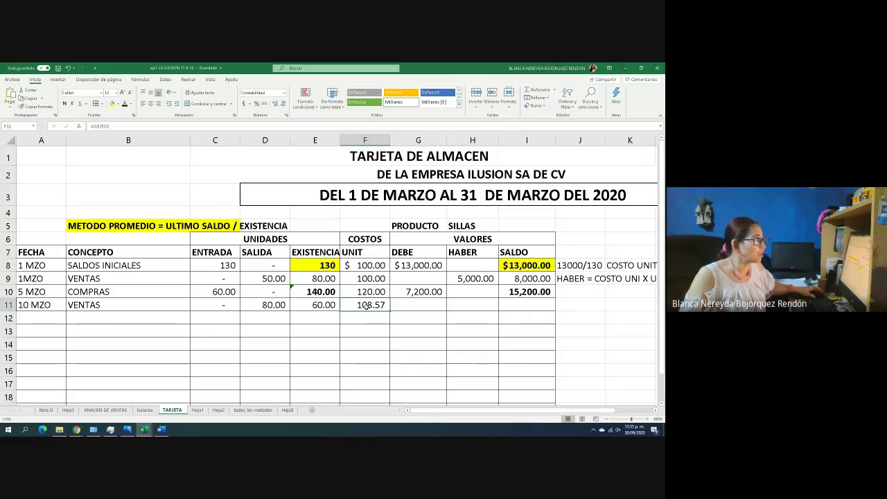
# Calculate the HABER of the 10 MZO VENTAS row in H11 by multiplying its SALIDA by the UNIT cost with =D11*F11
pyautogui.click(461, 302)
pyautogui.write('=')
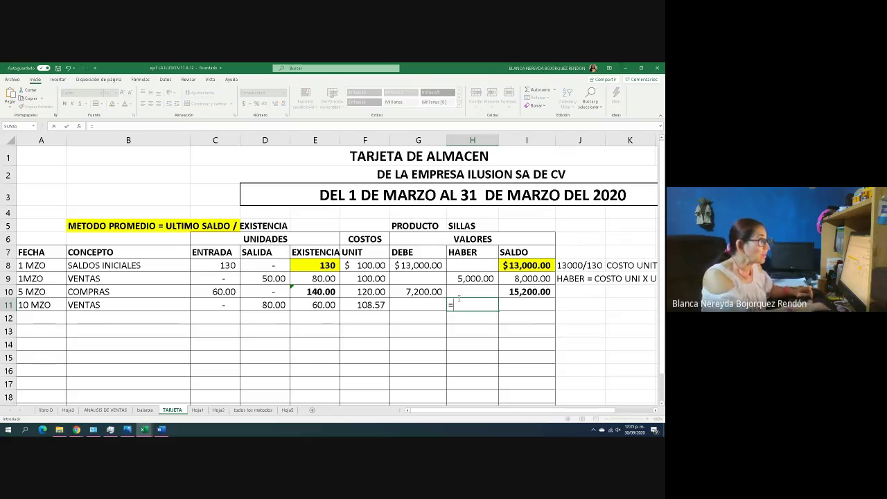
pyautogui.click(254, 306)
pyautogui.write('*')
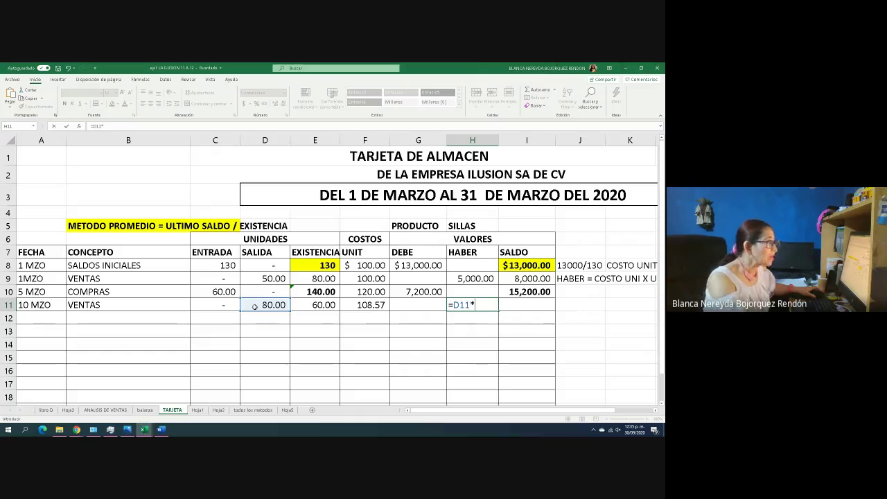
pyautogui.click(361, 308)
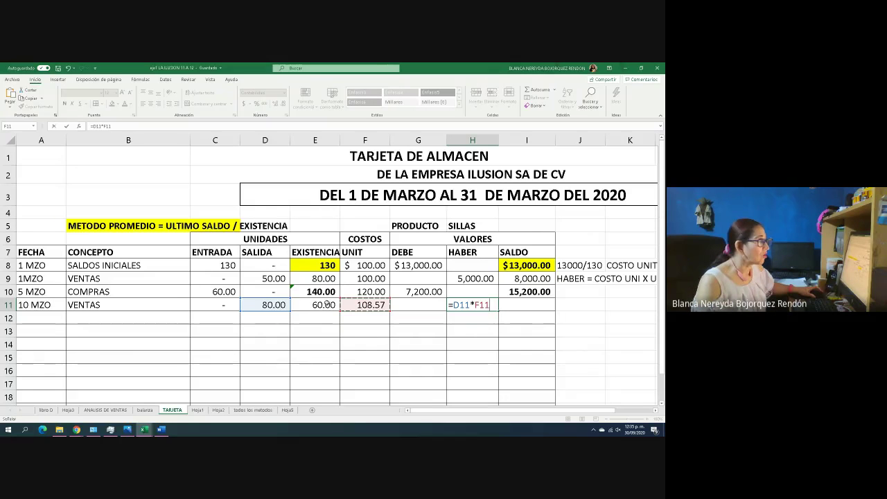
pyautogui.write('}')
pyautogui.press('Return')
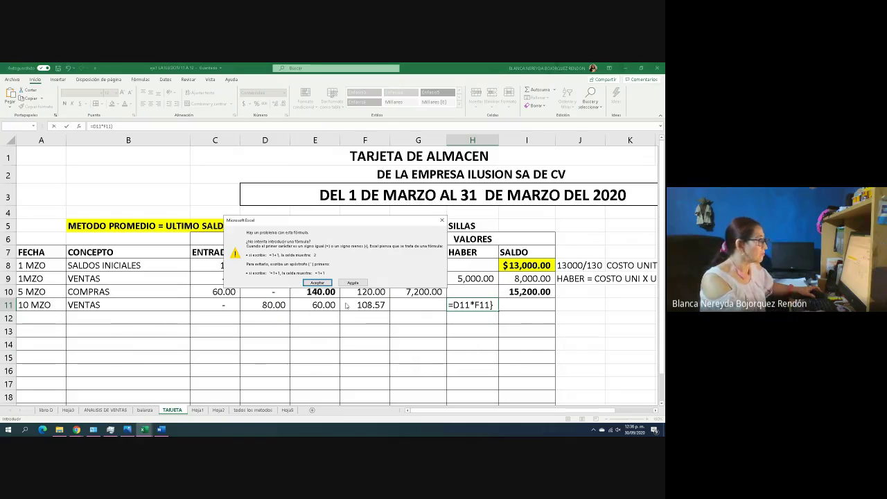
pyautogui.click(317, 283)
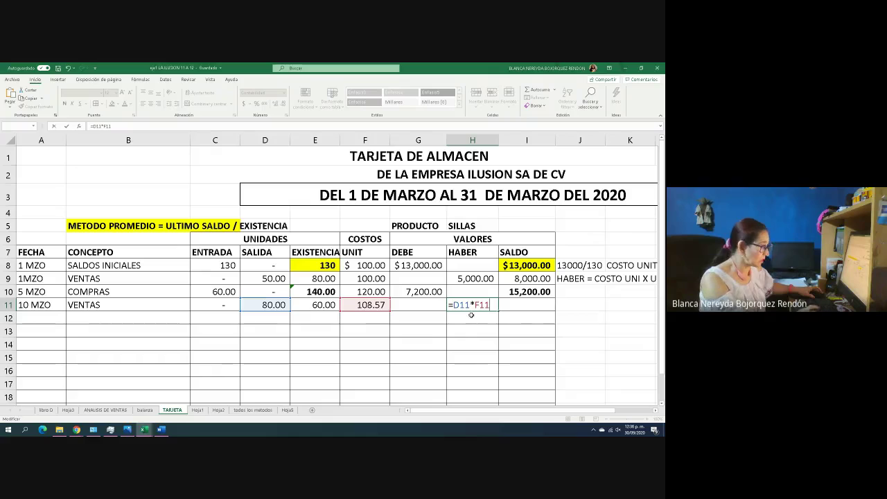
pyautogui.press('BackSpace')
pyautogui.press('Return')
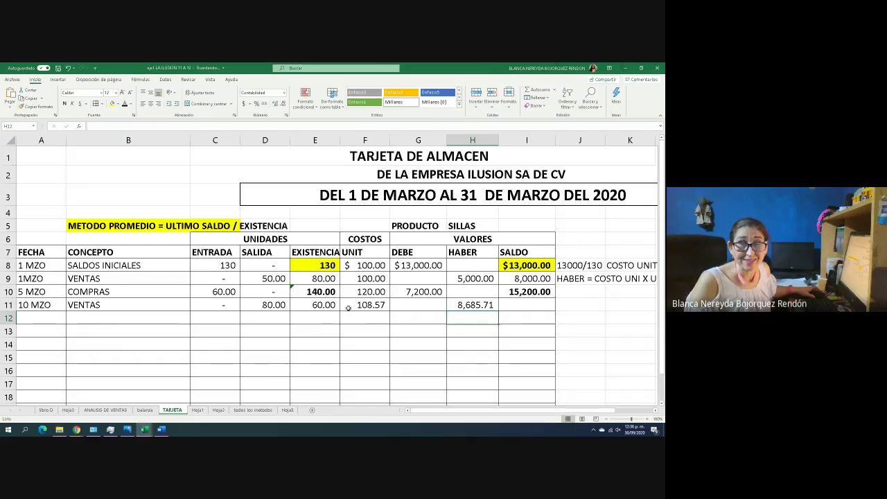
# Calculate the SALDO of the 10 MZO VENTAS row in I11 by subtracting its HABER from the previous SALDO with =I10-H11
pyautogui.click(520, 302)
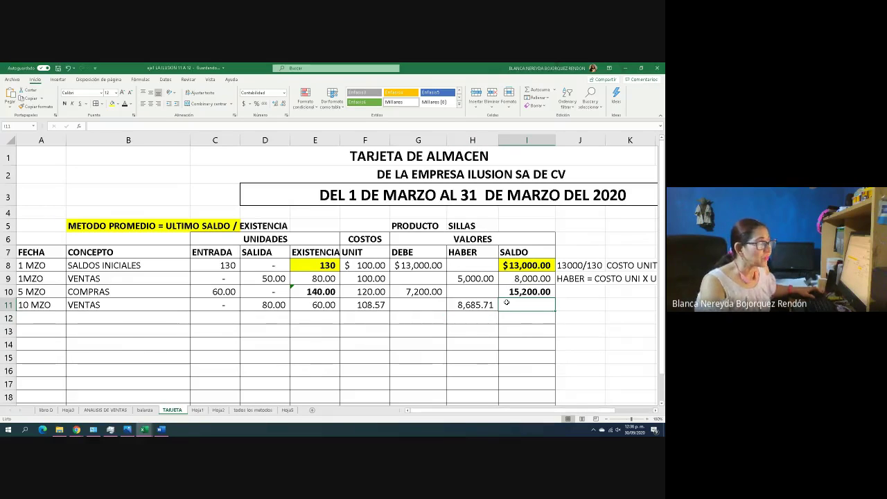
pyautogui.write('=')
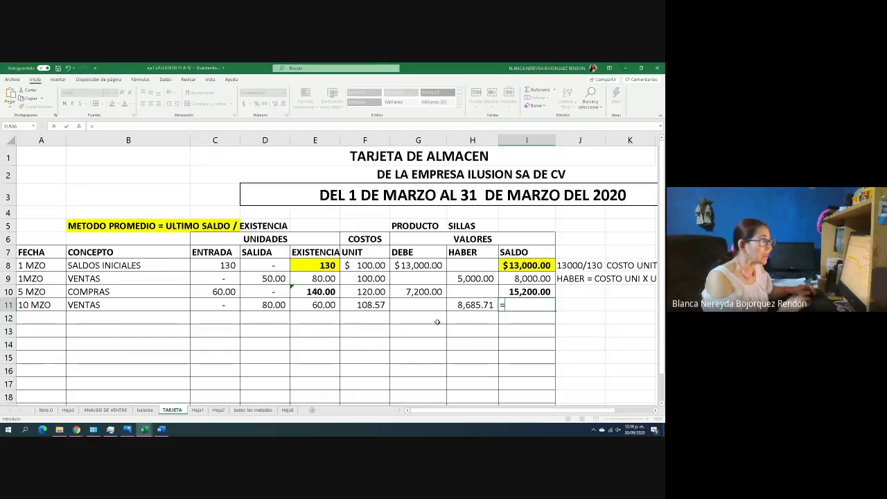
pyautogui.click(506, 288)
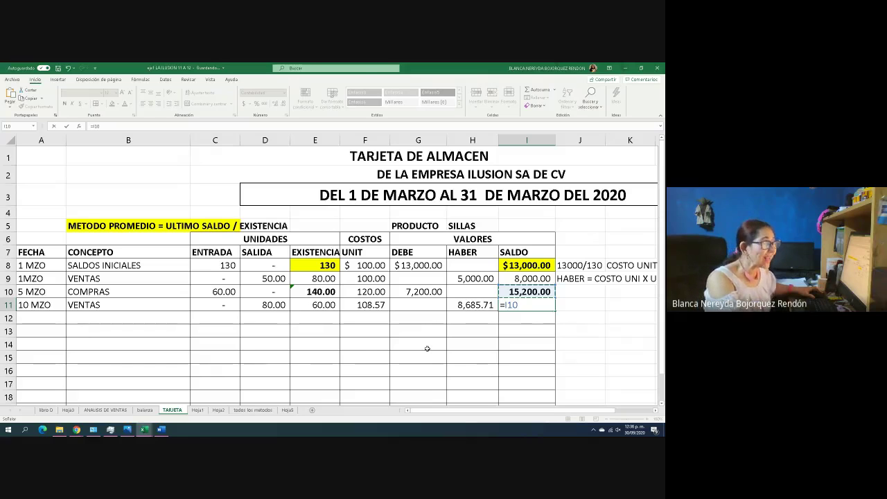
pyautogui.write('-')
pyautogui.click(462, 308)
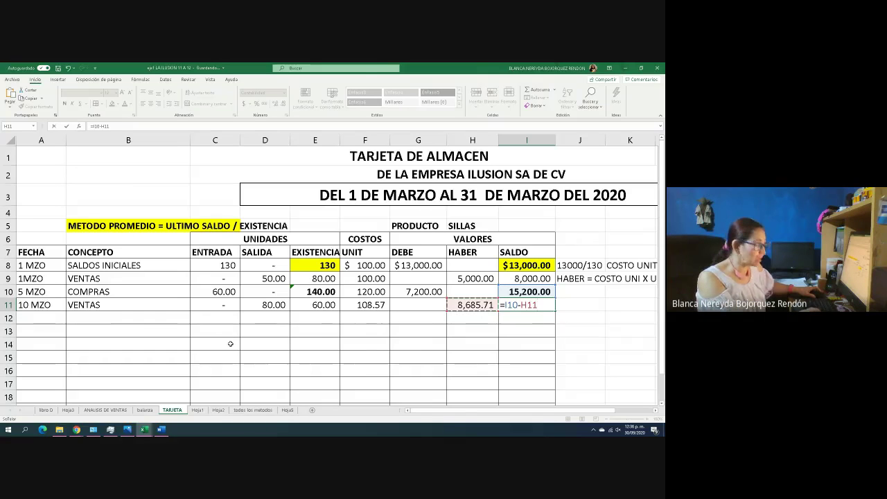
pyautogui.press('Return')
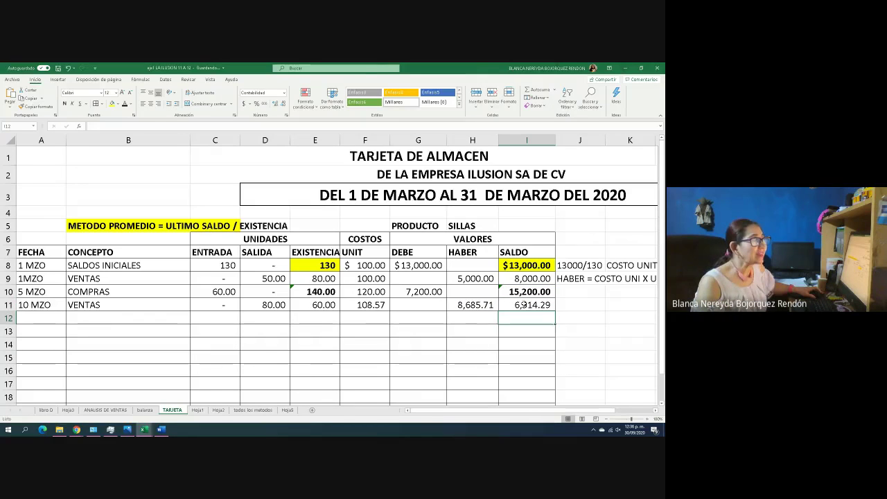
pyautogui.press('Up')
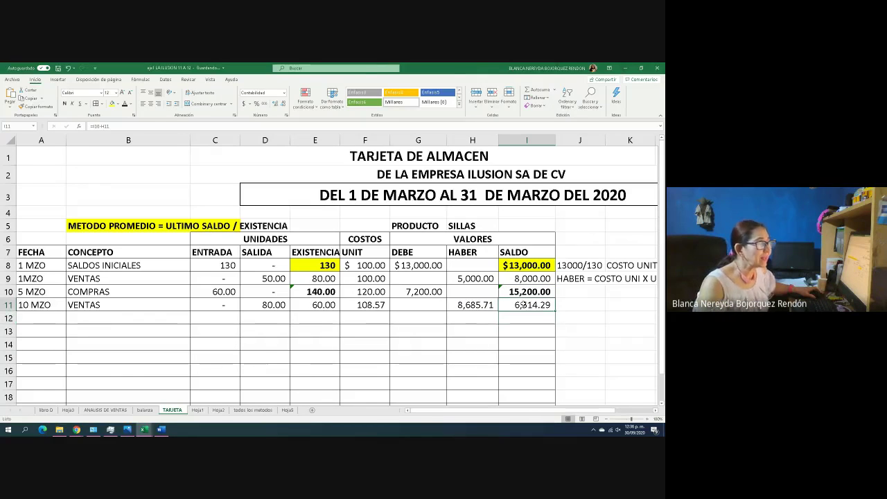
# Compare the DEBE of the 5 MZO COMPRAS row with the MERCANCIAS amount of journal entry 3 in libro D
pyautogui.click(459, 304)
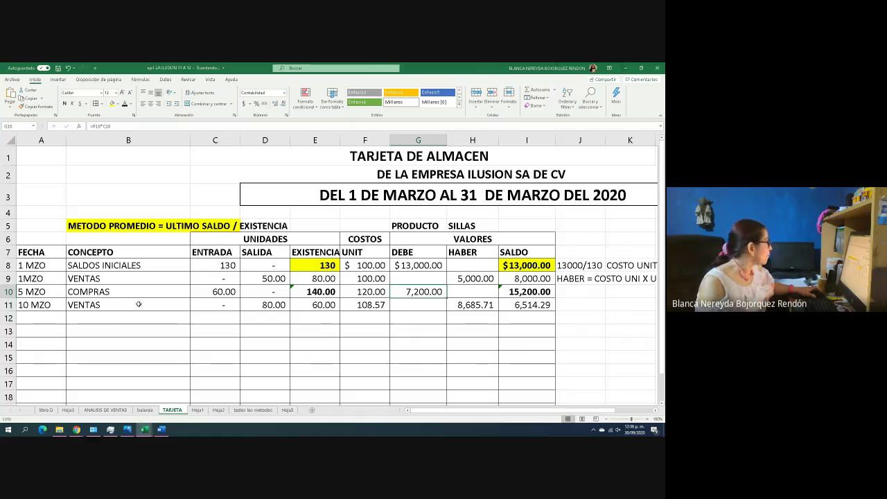
pyautogui.click(46, 411)
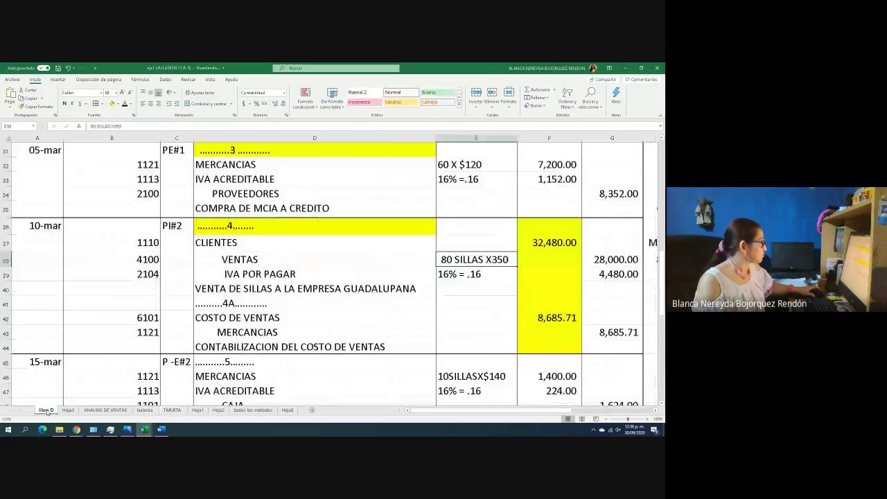
pyautogui.scroll(3, 85, 354)
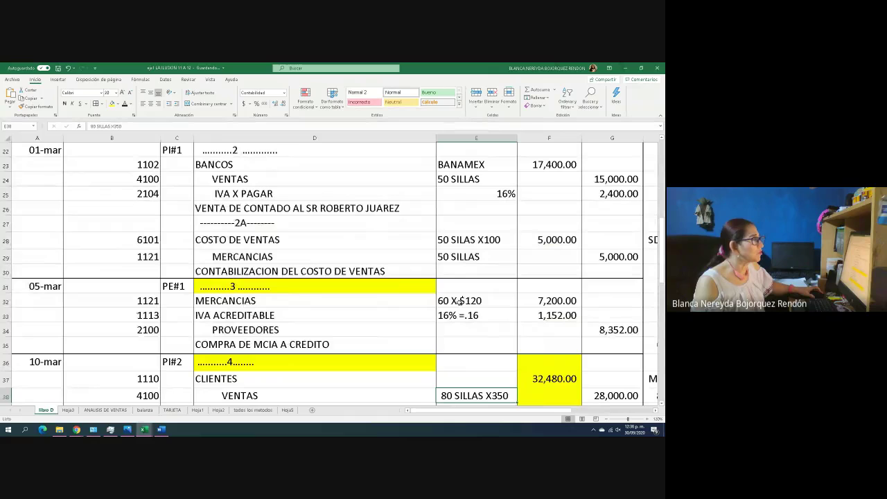
pyautogui.click(536, 300)
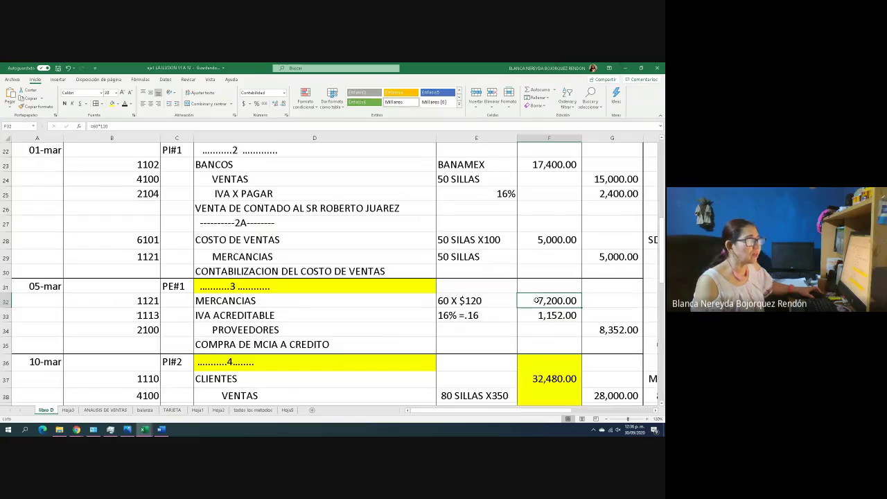
pyautogui.click(172, 410)
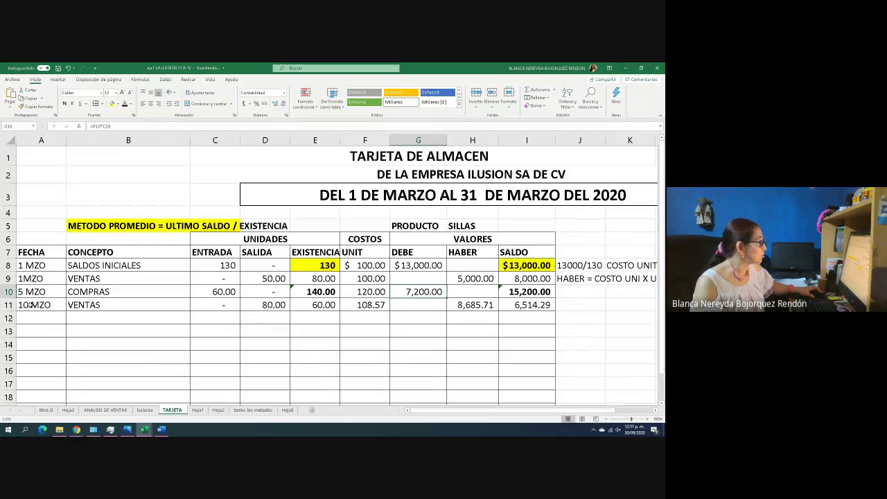
# Compare the COSTO DE VENTAS of entry 4A in libro D with the SALIDA, UNIT cost and HABER of the 10 MZO VENTAS row in TARJETA
pyautogui.click(46, 409)
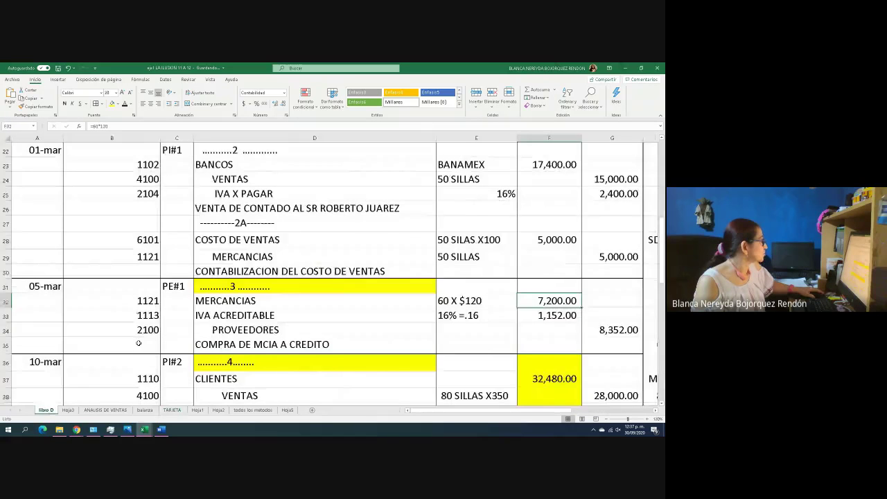
pyautogui.scroll(-6, 163, 292)
pyautogui.scroll(1, 130, 221)
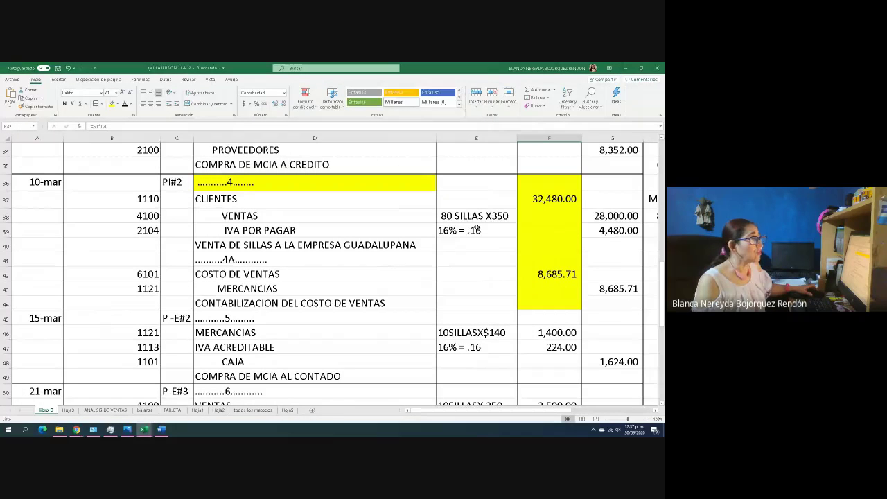
pyautogui.click(605, 219)
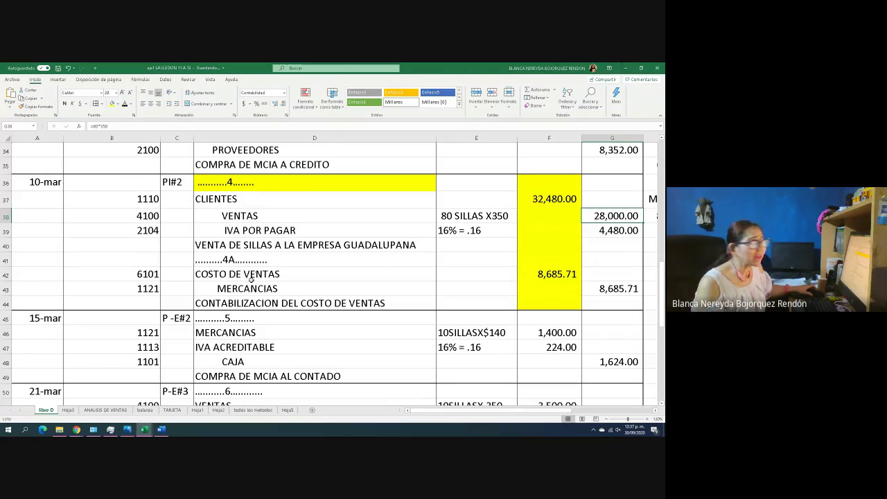
pyautogui.click(548, 276)
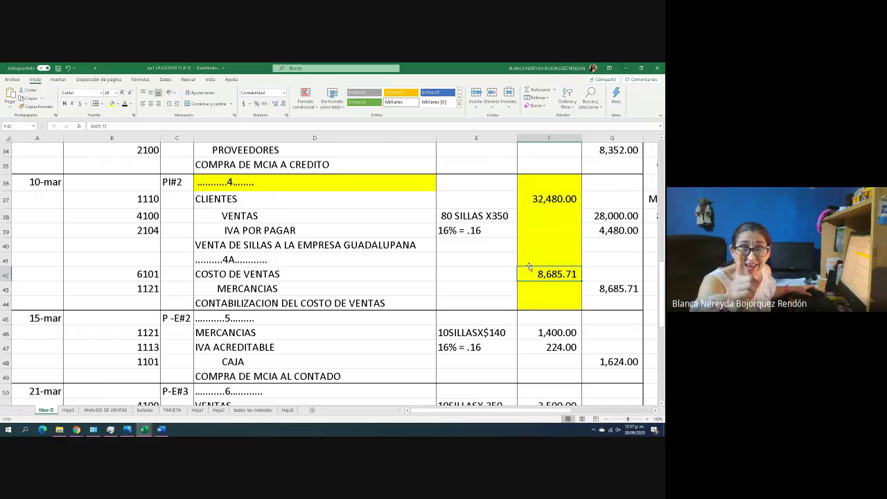
pyautogui.click(169, 415)
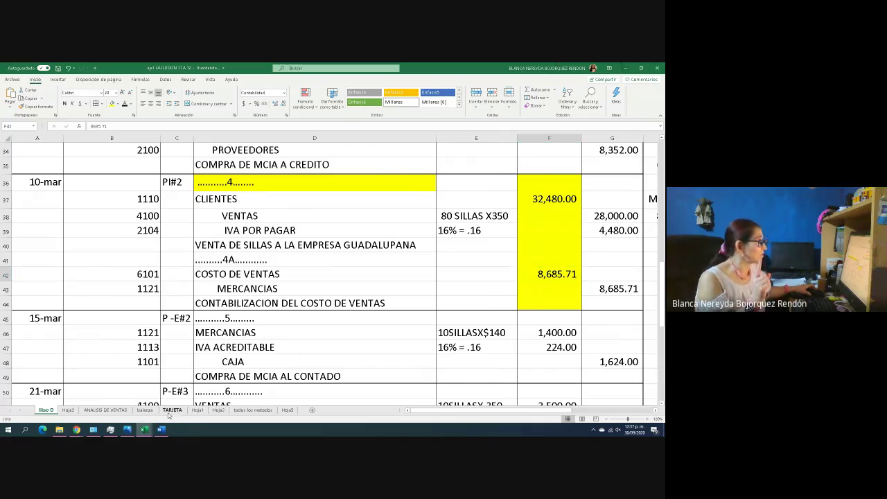
pyautogui.click(461, 307)
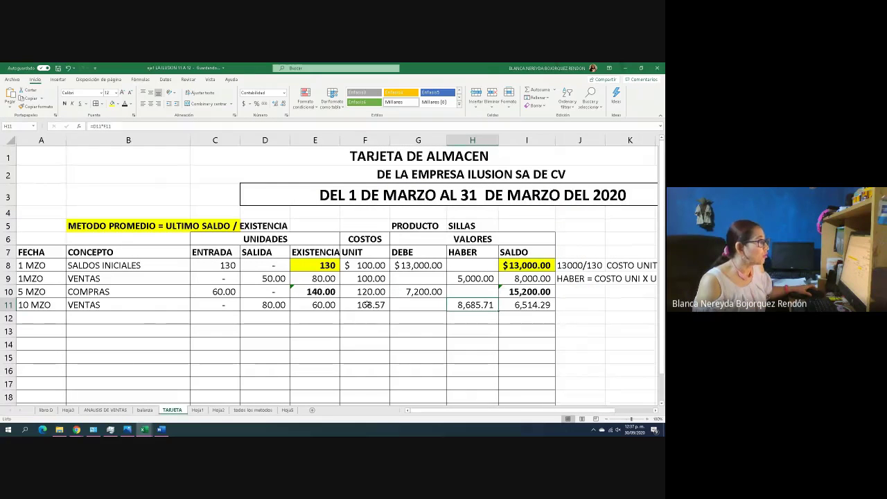
pyautogui.click(368, 305)
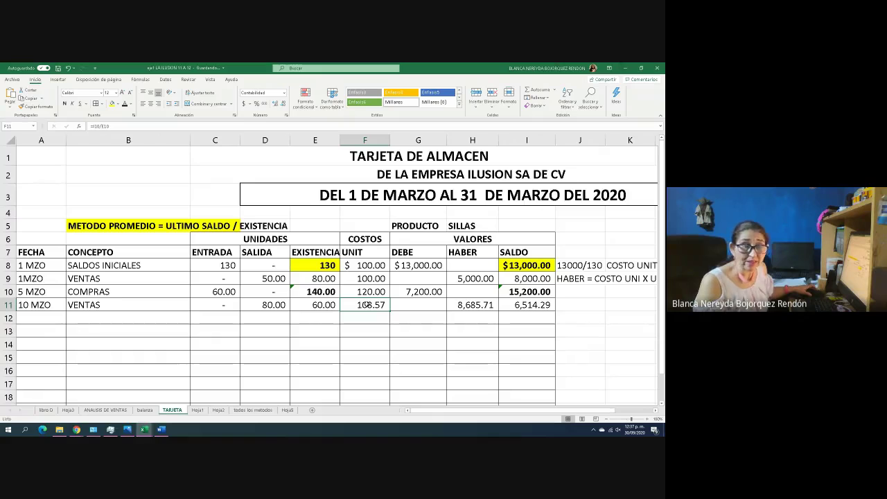
pyautogui.click(255, 307)
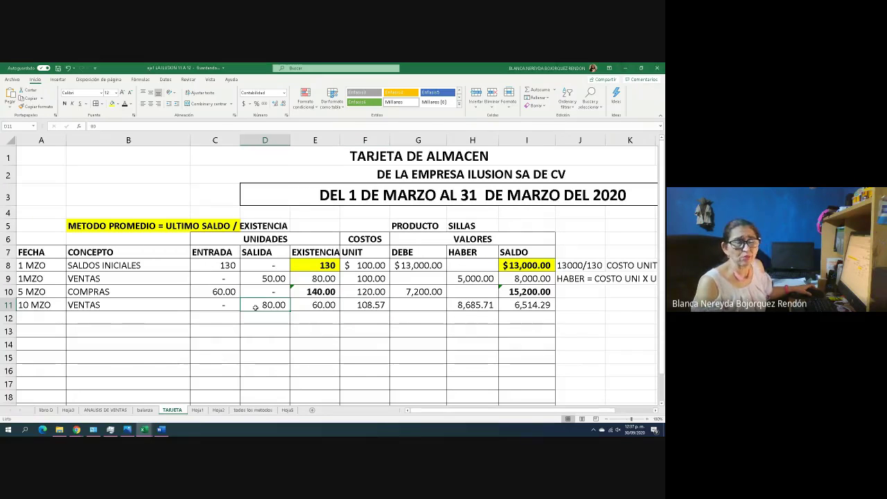
pyautogui.click(453, 306)
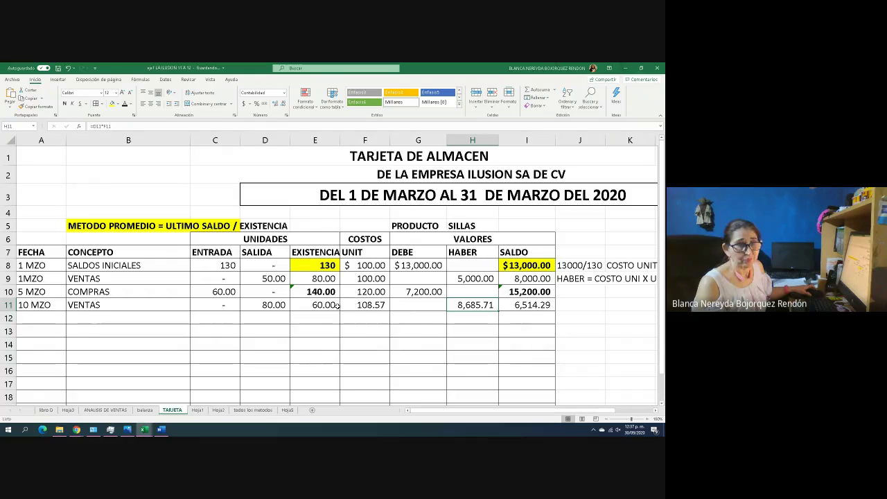
# Highlight the heading cell of the 15-mar journal entry 5 in libro D (D45) with yellow fill
pyautogui.click(44, 410)
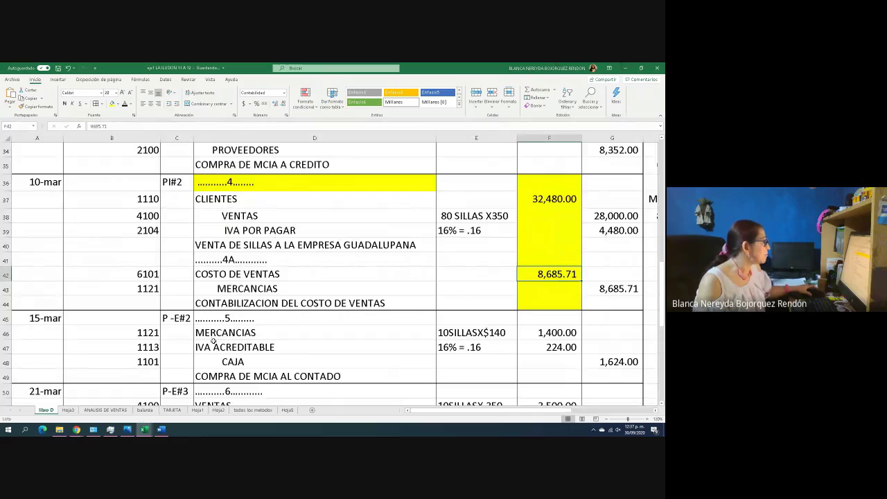
pyautogui.scroll(-1, 217, 289)
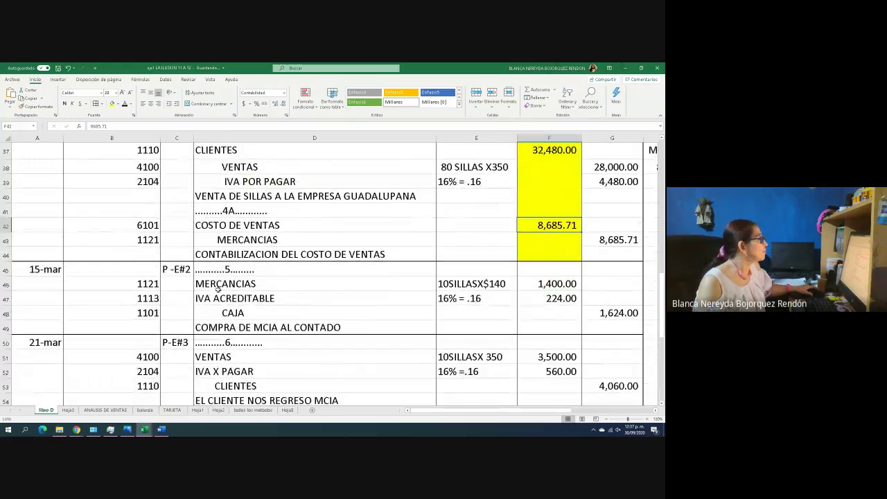
pyautogui.click(210, 272)
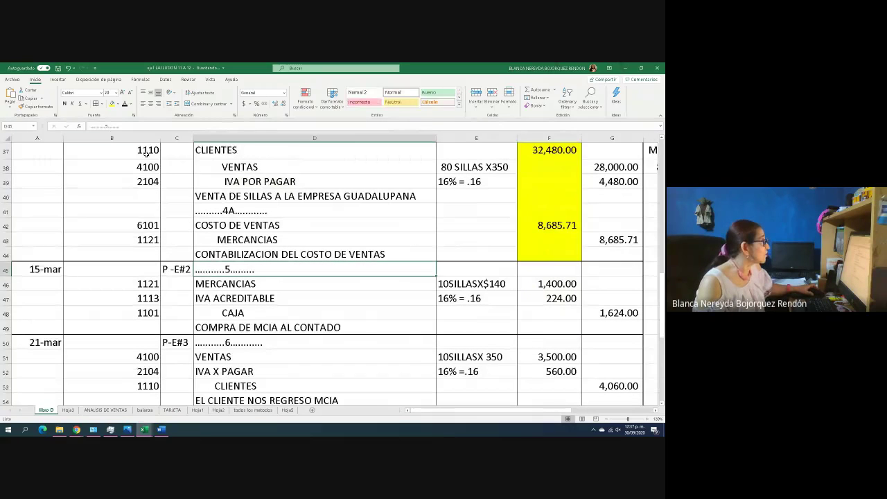
pyautogui.click(112, 104)
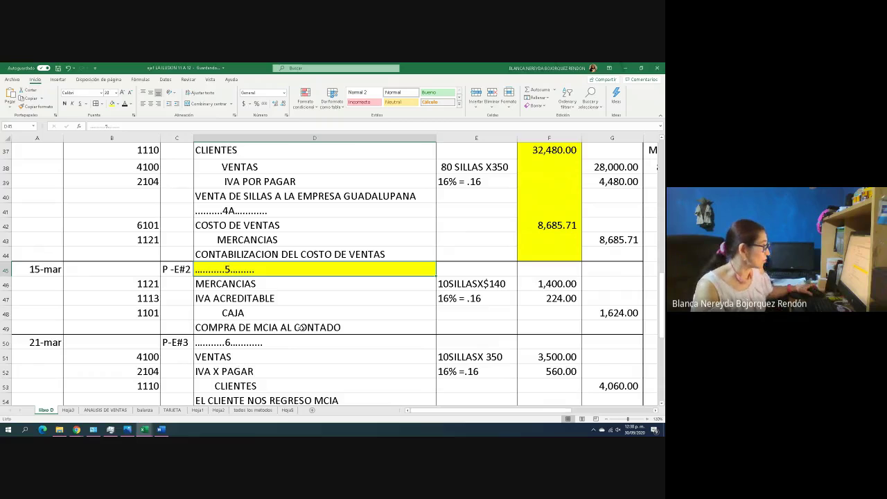
# Start the row for journal entry 5 in TARJETA with 15 MZO as the FECHA in A12 and COMPRAS as the CONCEPTO in B12
pyautogui.click(289, 327)
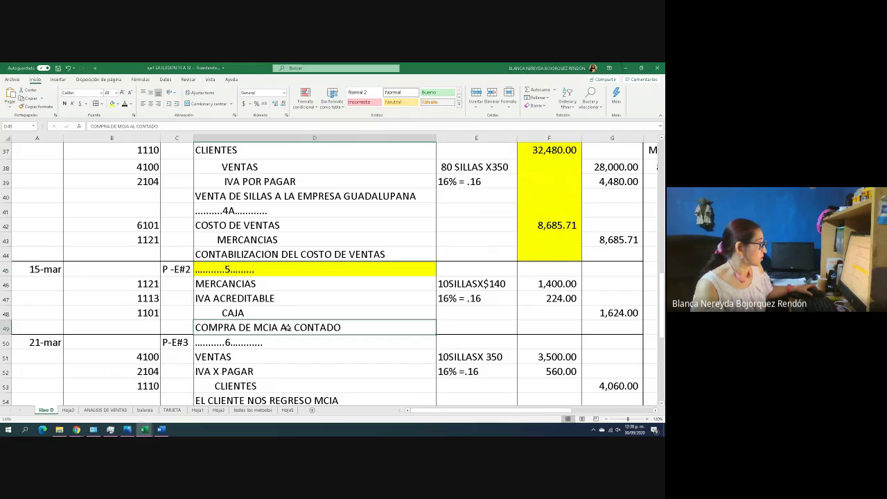
pyautogui.click(36, 275)
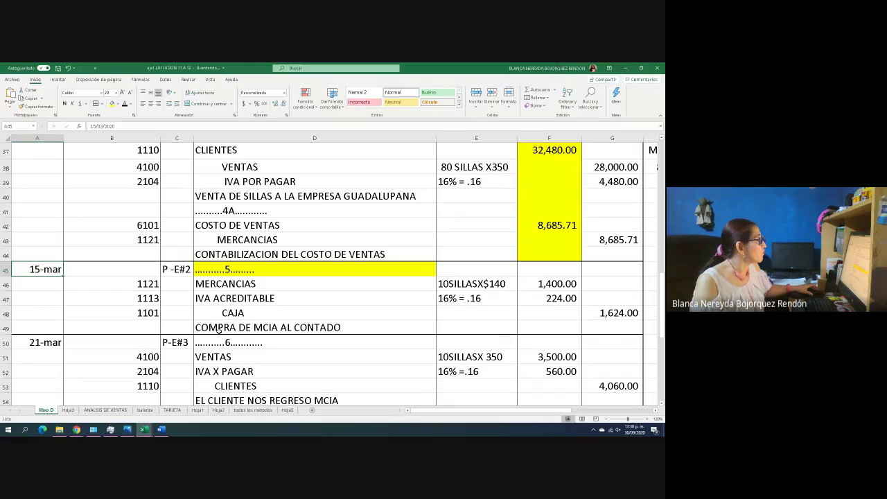
pyautogui.click(172, 410)
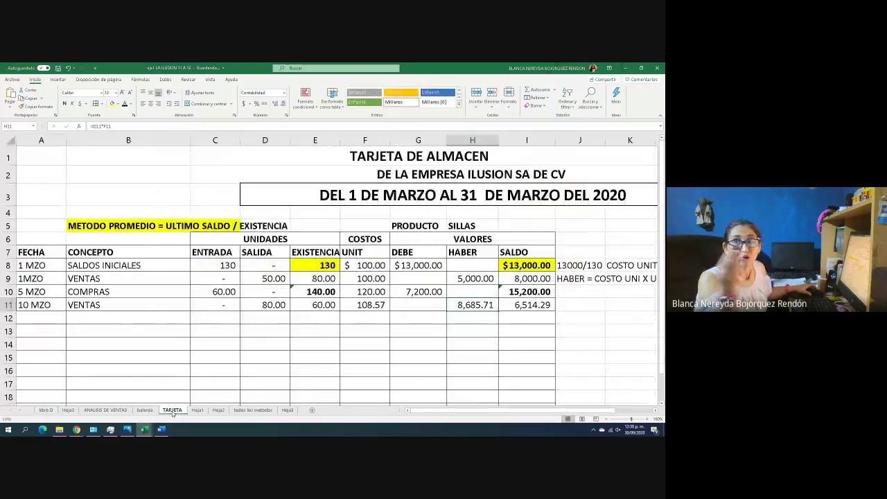
pyautogui.click(44, 316)
pyautogui.write('1')
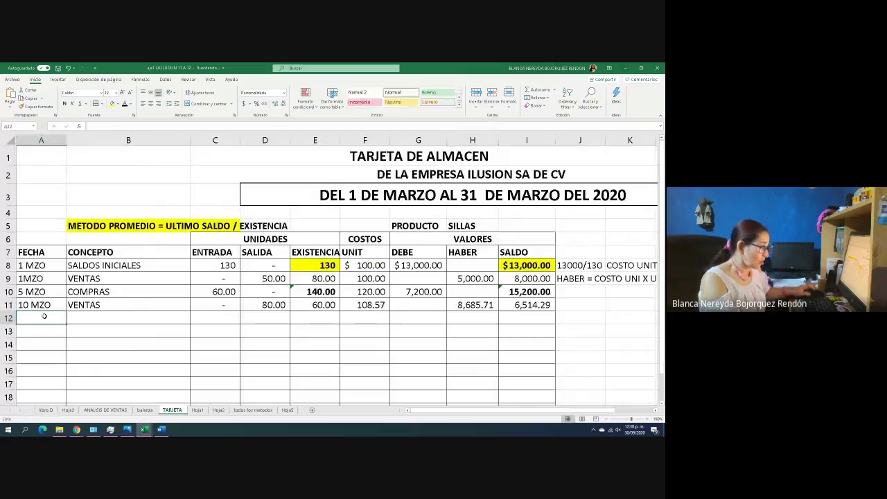
pyautogui.write('5 MZO')
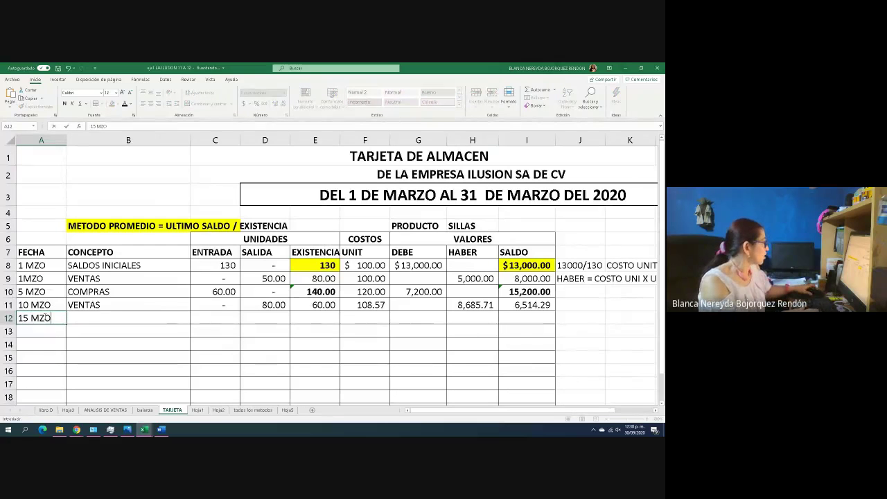
pyautogui.click(96, 321)
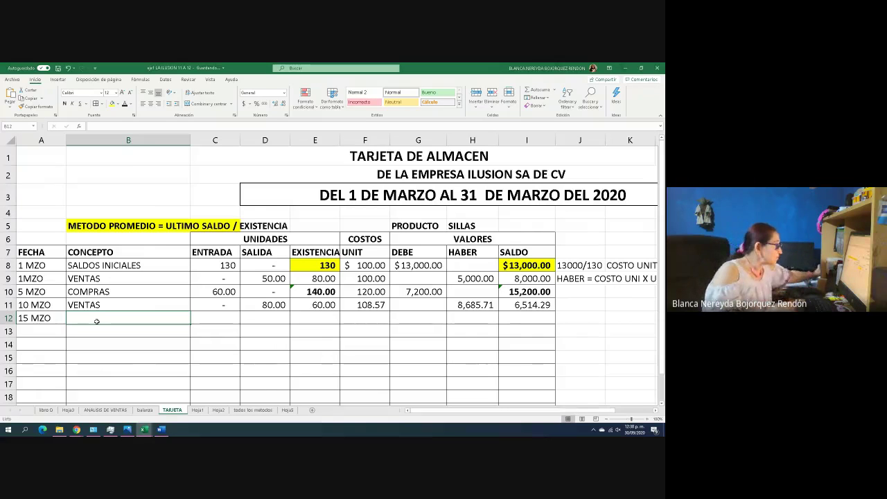
pyautogui.write('CVOMP')
pyautogui.press('BackSpace')
pyautogui.press('BackSpace')
pyautogui.press('BackSpace')
pyautogui.press('BackSpace')
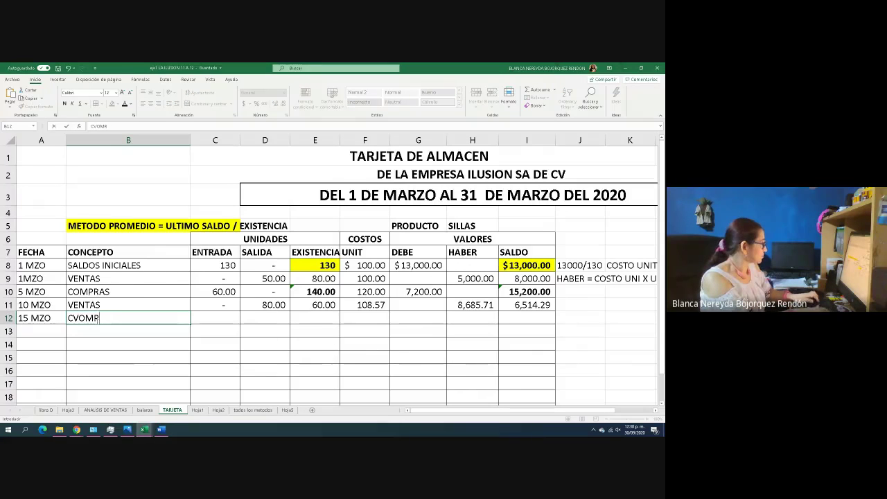
pyautogui.write('OMPRAS')
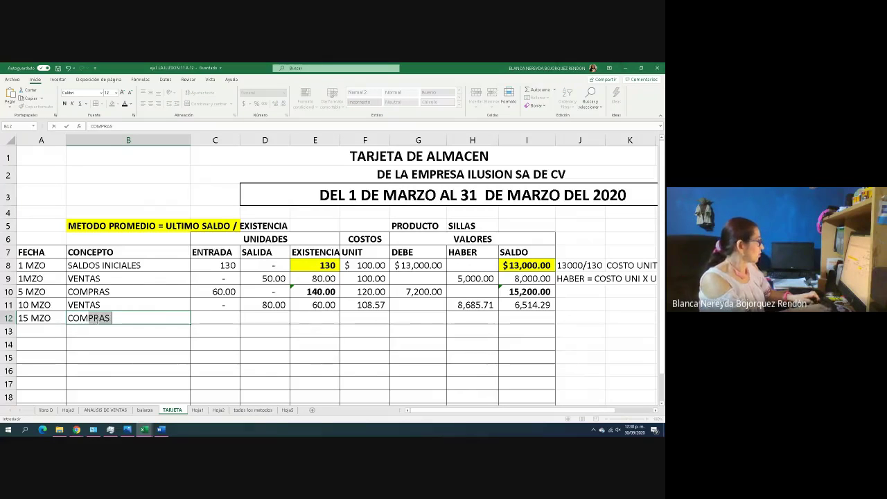
# Enter the 10 chairs from journal entry 5 as the ENTRADA in C12 and 0 as the SALIDA in D12
pyautogui.click(210, 318)
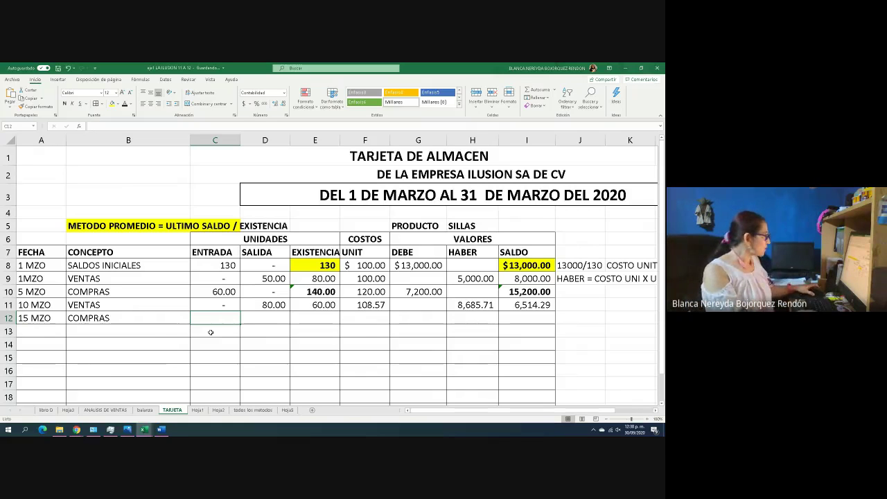
pyautogui.click(45, 412)
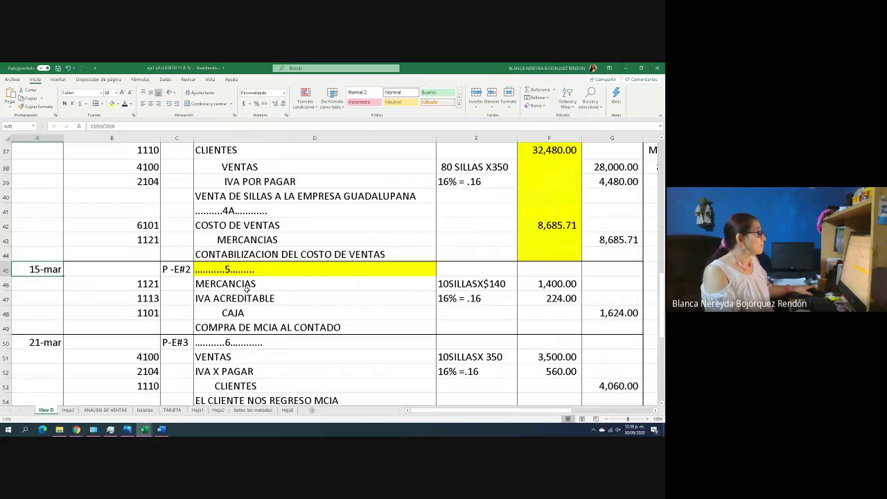
pyautogui.click(447, 284)
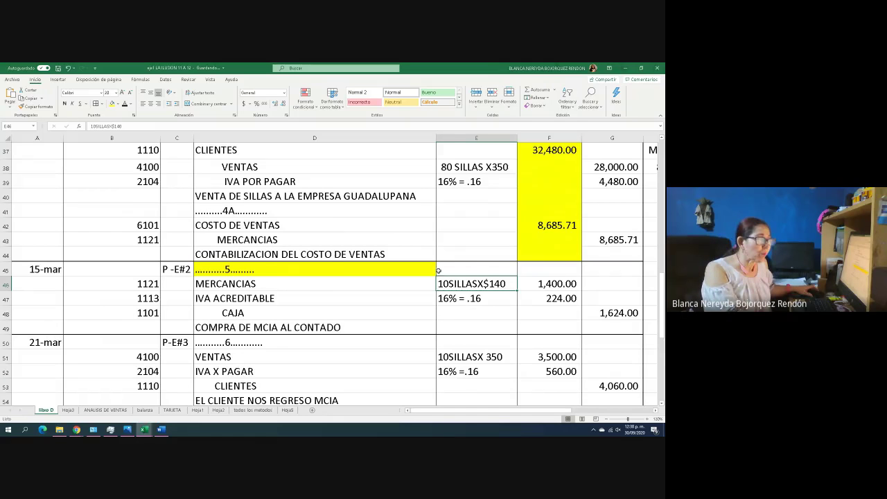
pyautogui.click(172, 409)
pyautogui.write('10')
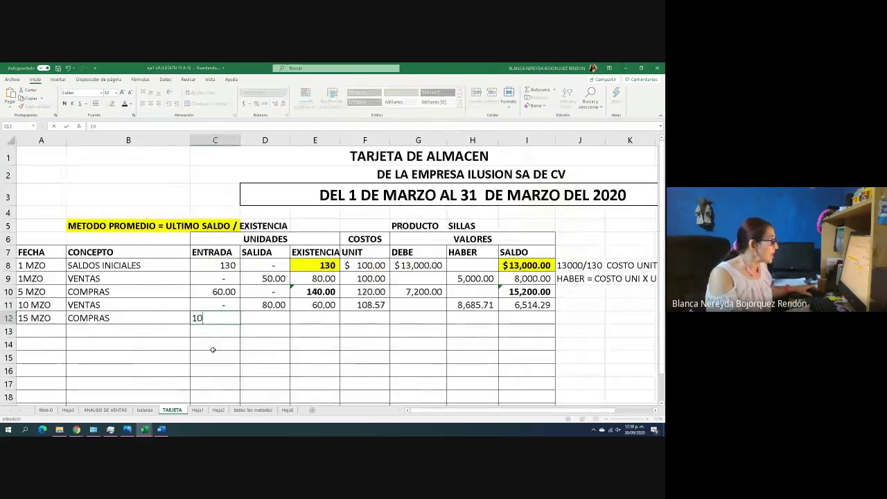
pyautogui.click(212, 349)
pyautogui.click(252, 317)
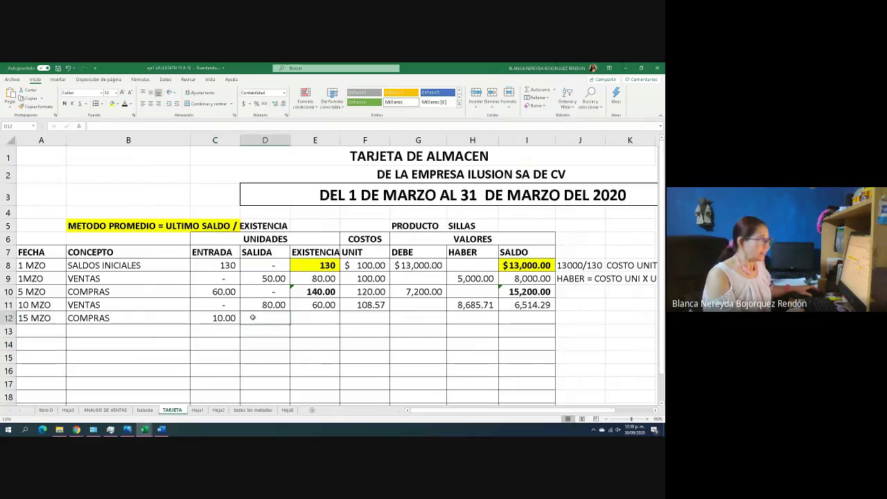
pyautogui.write('0')
# Calculate the EXISTENCIA of the 15 MZO COMPRAS row in E12 as the previous stock plus the new ENTRADA (=E11+C12)
pyautogui.click(313, 317)
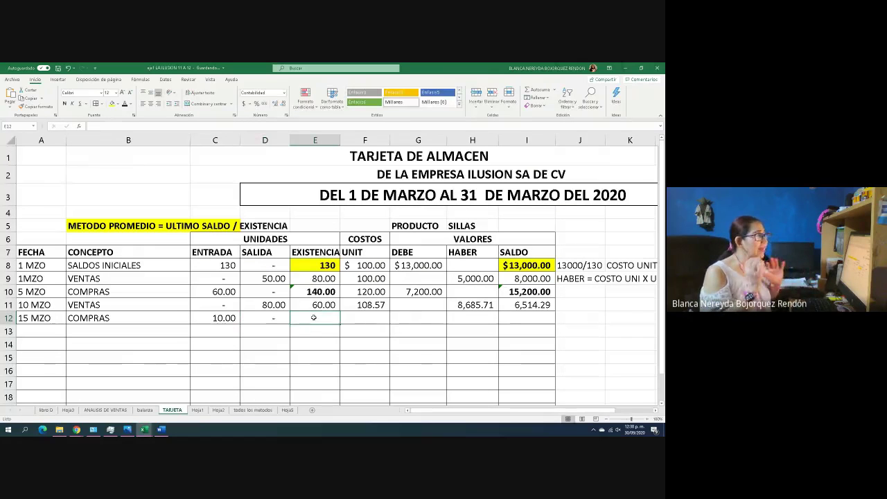
pyautogui.write('=')
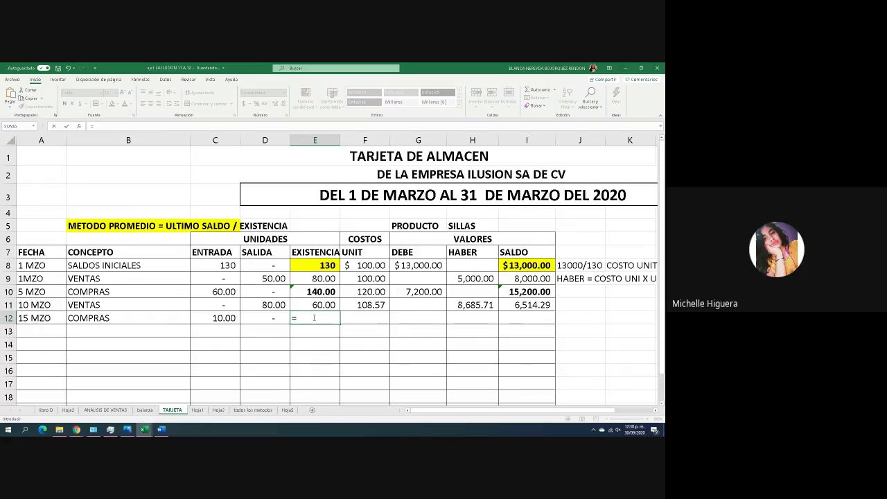
pyautogui.click(315, 309)
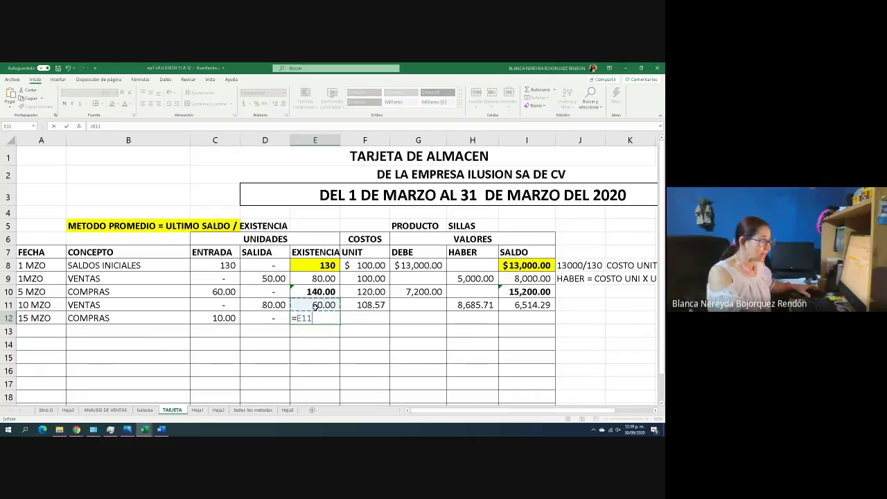
pyautogui.write('+')
pyautogui.click(208, 317)
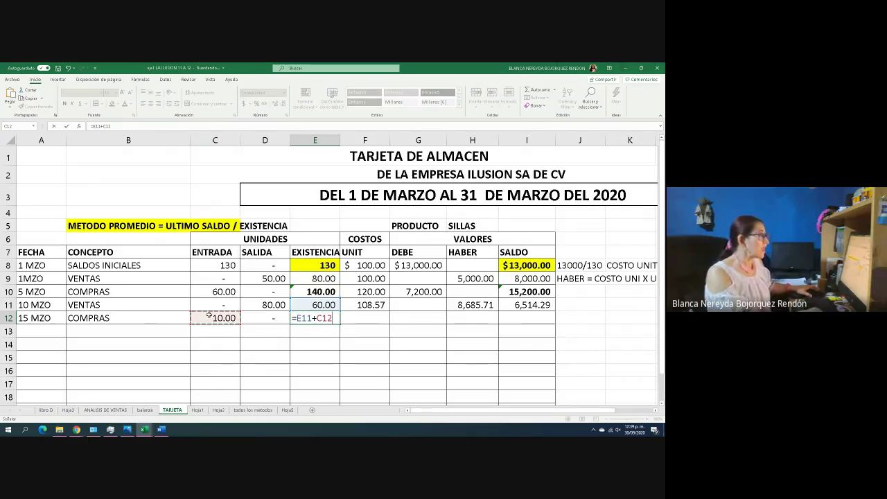
pyautogui.press('Return')
# Set the UNIT cost of the 15 MZO purchase in F12 to 140 and calculate its DEBE in G12 as =C12*F12
pyautogui.click(359, 322)
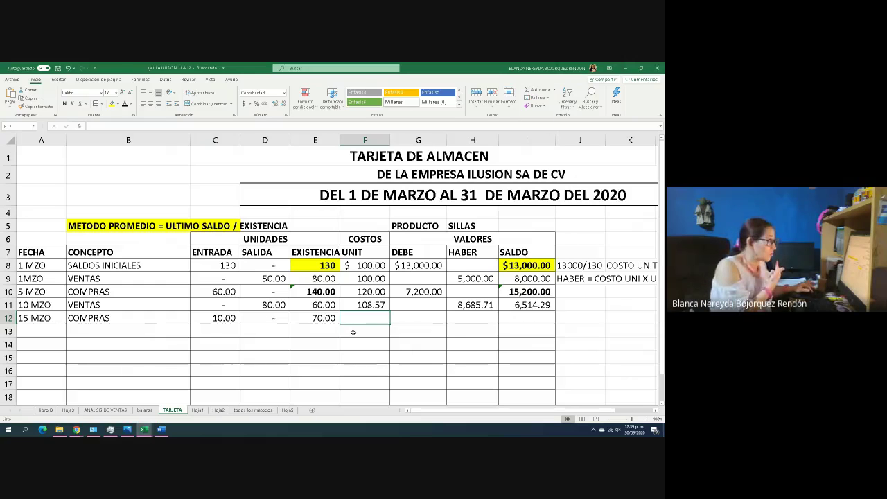
pyautogui.write('140')
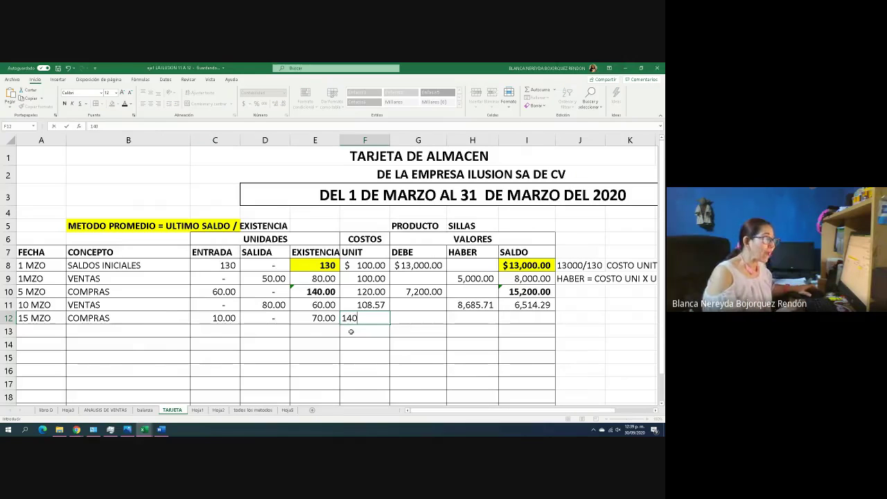
pyautogui.press('Return')
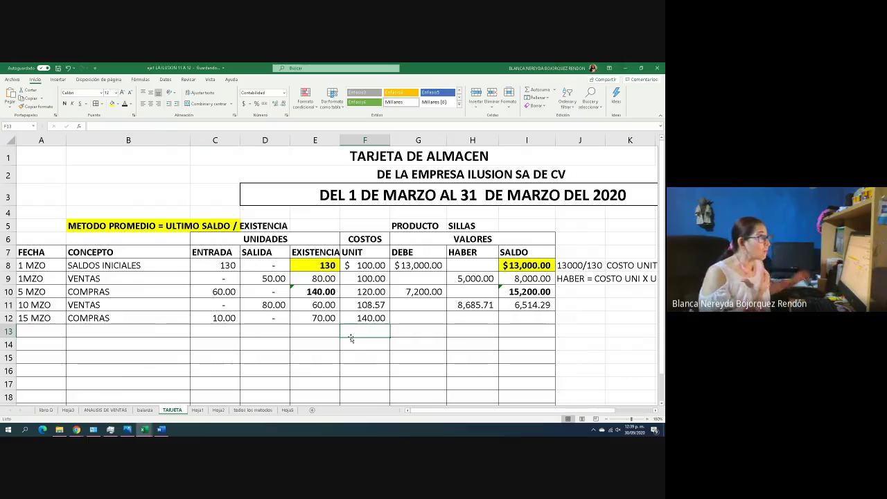
pyautogui.click(412, 320)
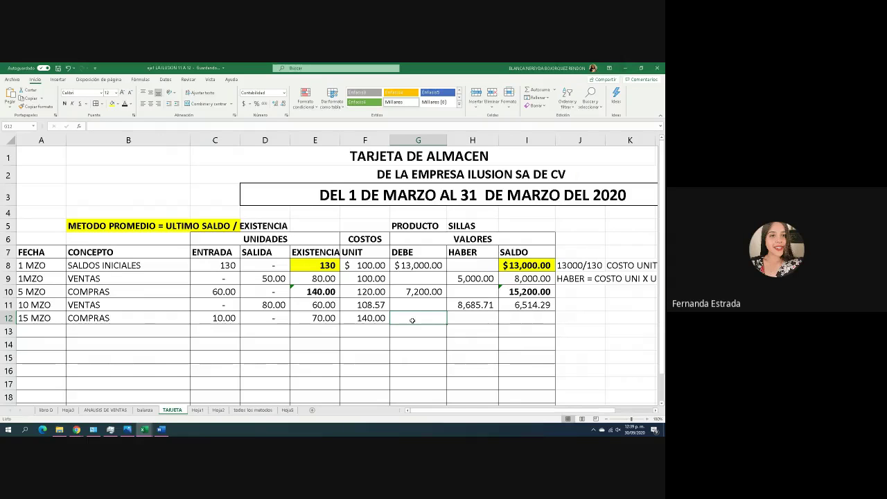
pyautogui.write('=')
pyautogui.click(217, 318)
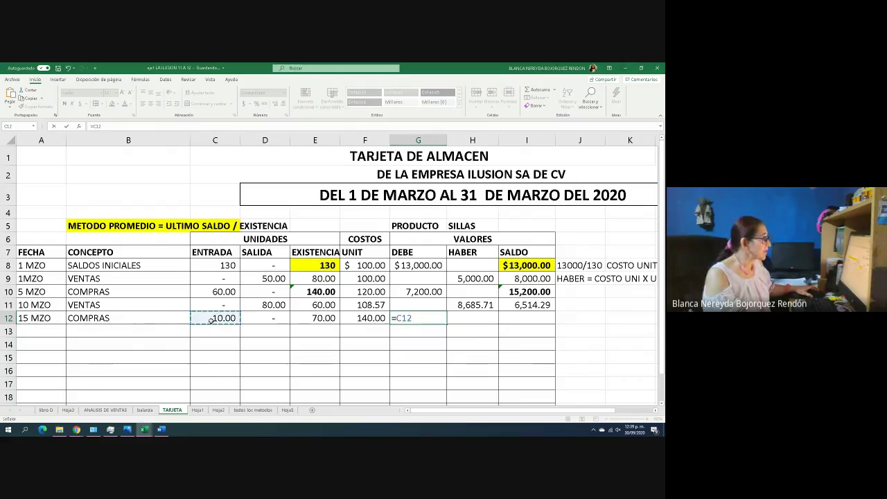
pyautogui.write('*')
pyautogui.click(365, 318)
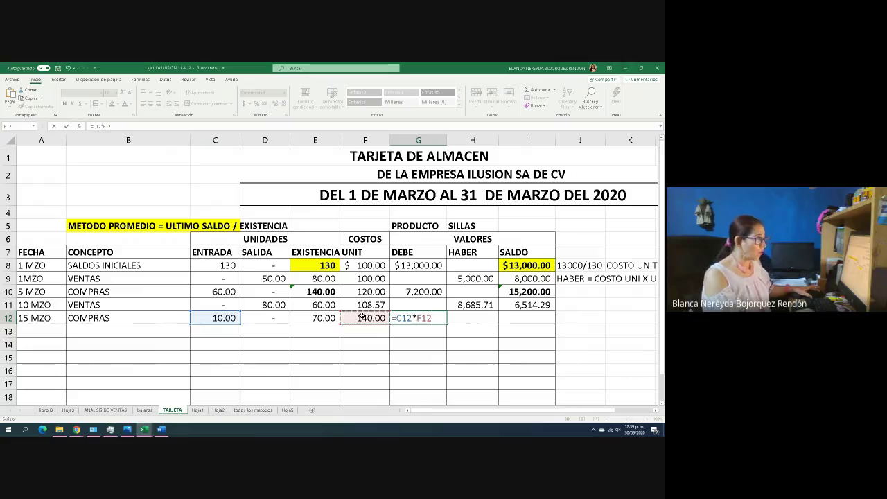
pyautogui.press('Return')
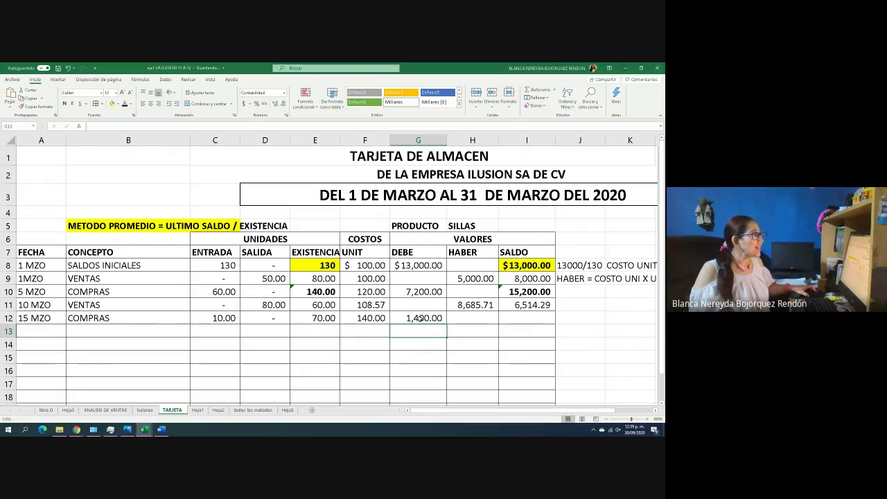
# Calculate the SALDO of the 15 MZO row in I12 as the previous balance plus the DEBE (=I11+G12)
pyautogui.click(515, 318)
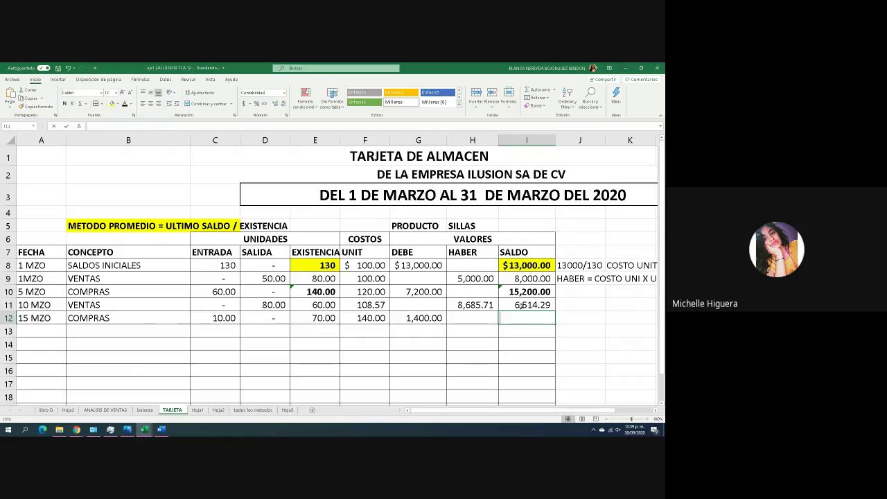
pyautogui.write('=')
pyautogui.click(522, 306)
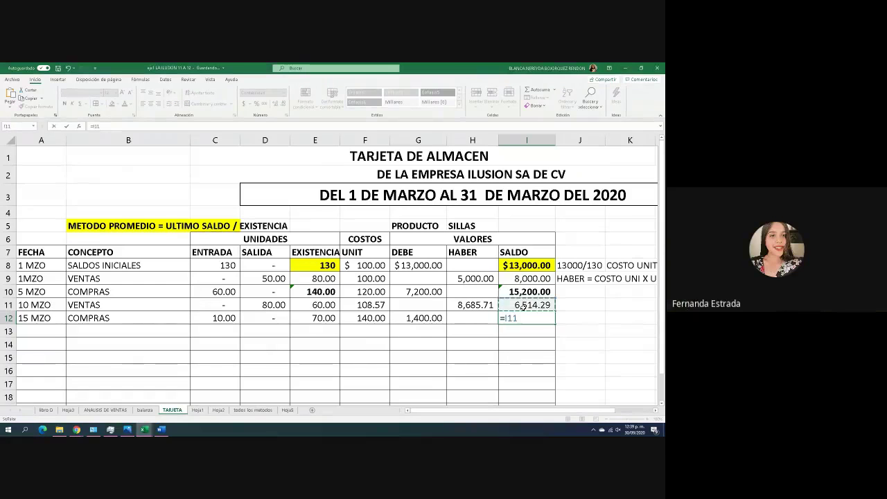
pyautogui.write('+')
pyautogui.click(414, 319)
pyautogui.press('Return')
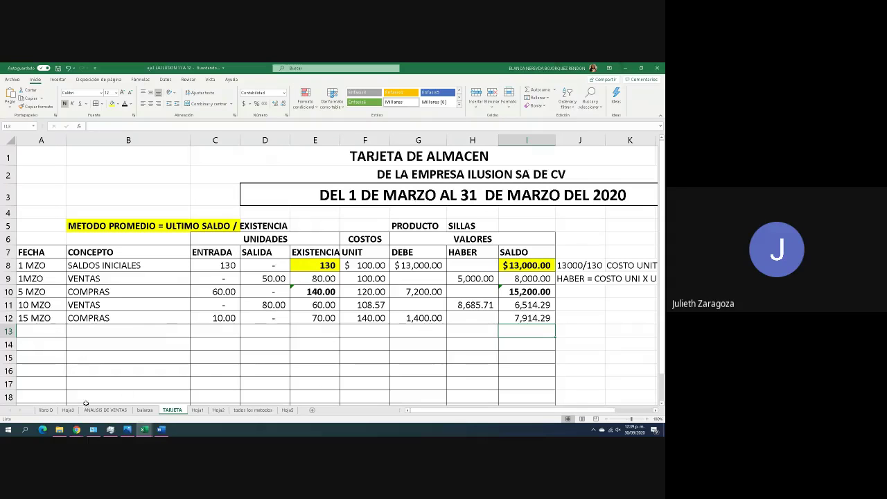
# Highlight the heading cell of the 21-mar journal entry 6 in libro D (D50) with yellow fill
pyautogui.click(46, 410)
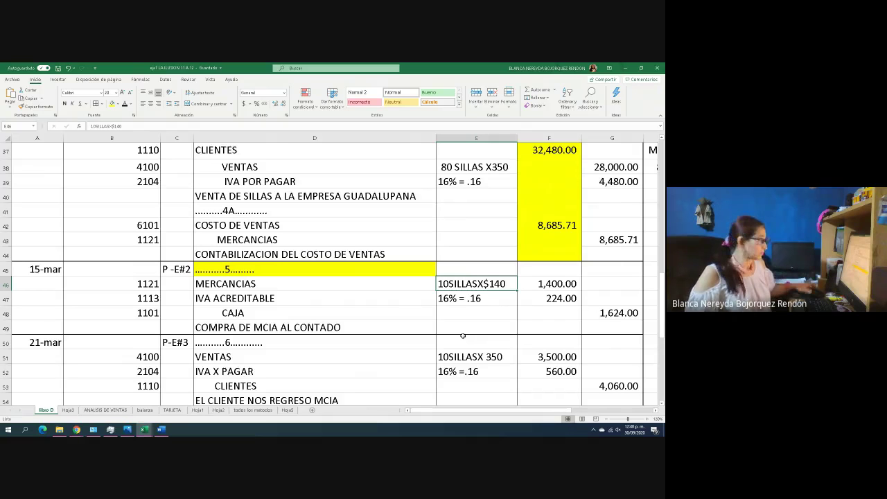
pyautogui.click(231, 346)
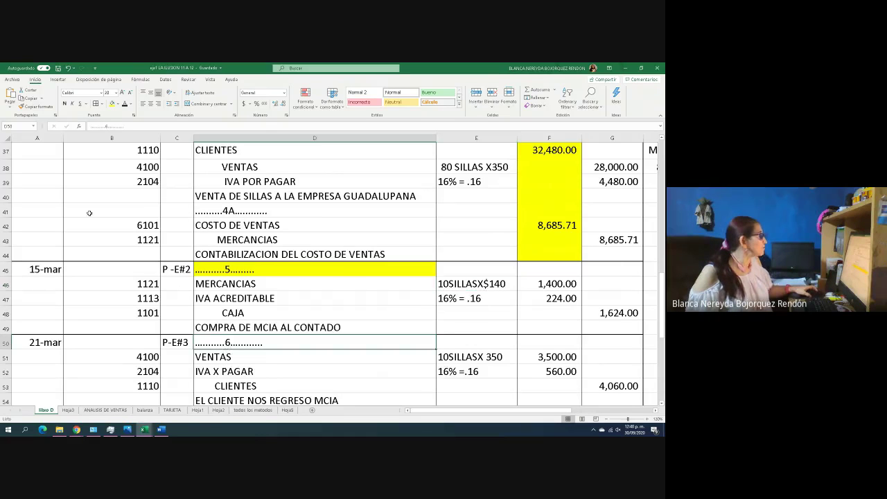
pyautogui.click(111, 103)
pyautogui.scroll(-4, 97, 249)
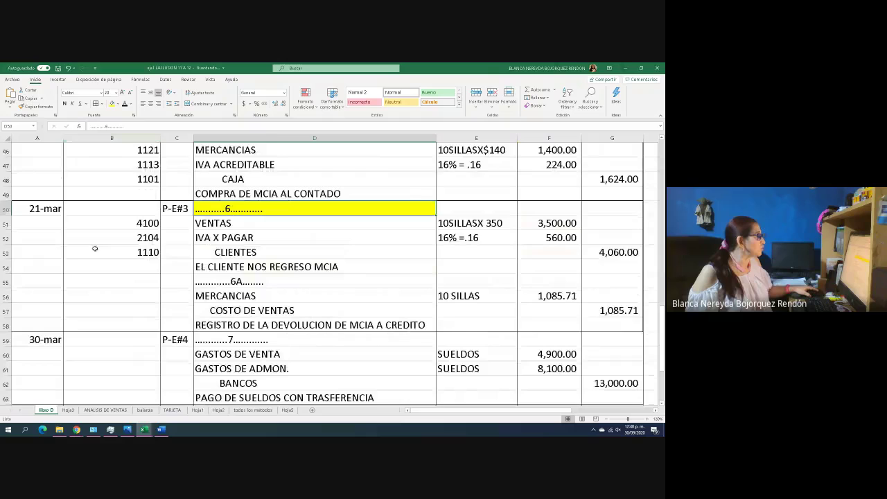
pyautogui.scroll(-4, 149, 328)
pyautogui.scroll(5, 145, 327)
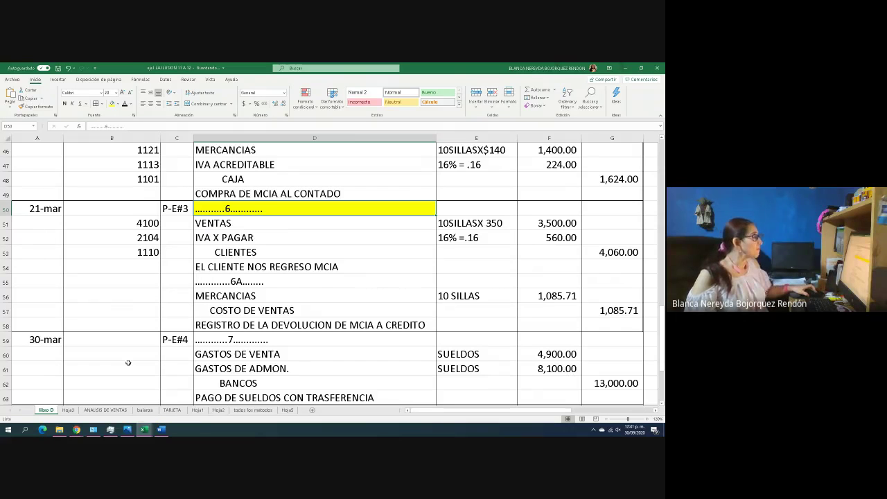
# Start the row for journal entry 6 in TARJETA with 21 MZO as the FECHA in A13 and DEVOLUCION DEL CLIENTE as the CONCEPTO in B13
pyautogui.click(172, 410)
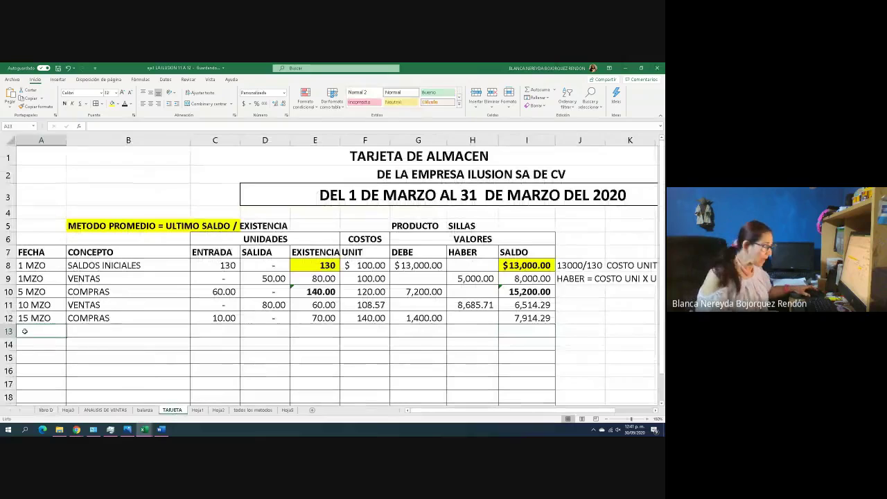
pyautogui.write('21 MZO')
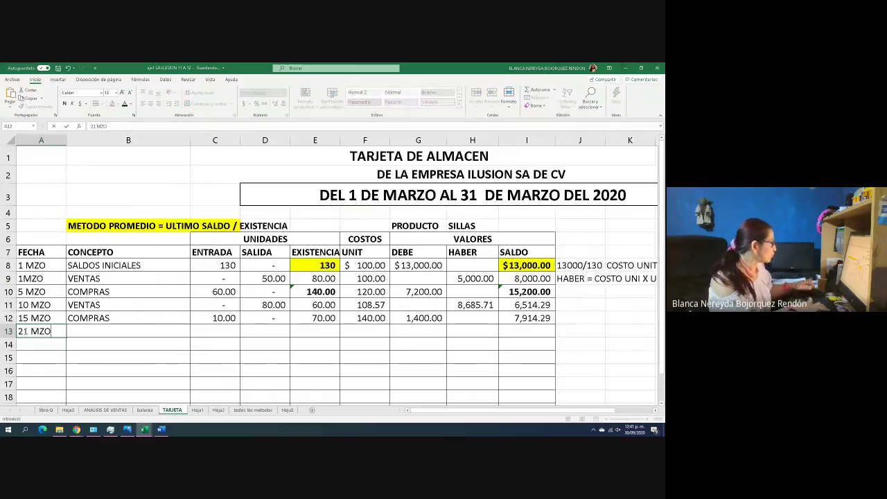
pyautogui.click(91, 336)
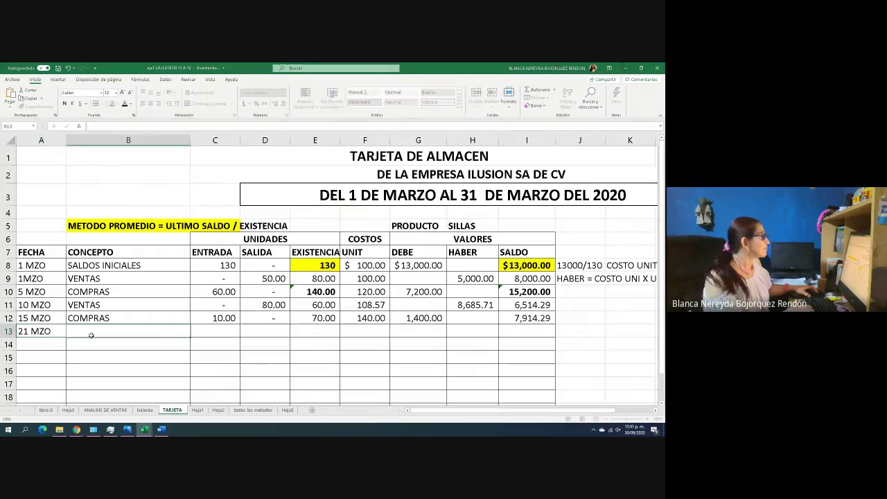
pyautogui.click(46, 411)
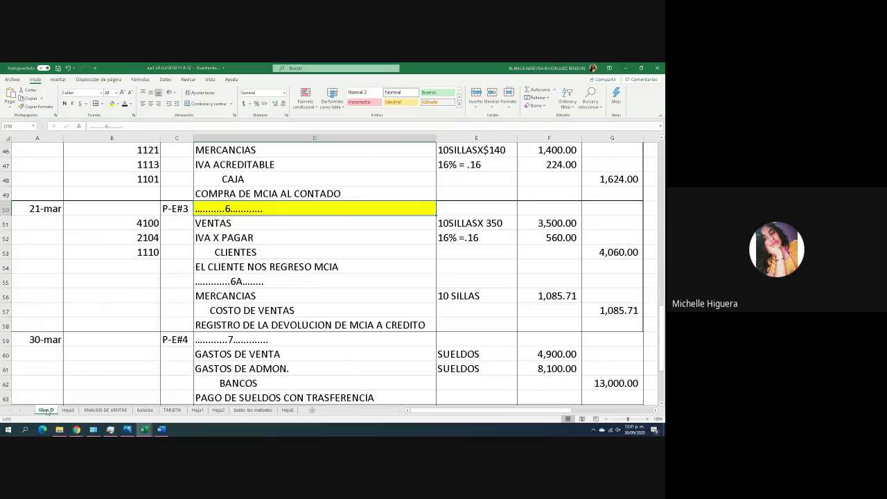
pyautogui.click(172, 411)
pyautogui.write('DEVOL')
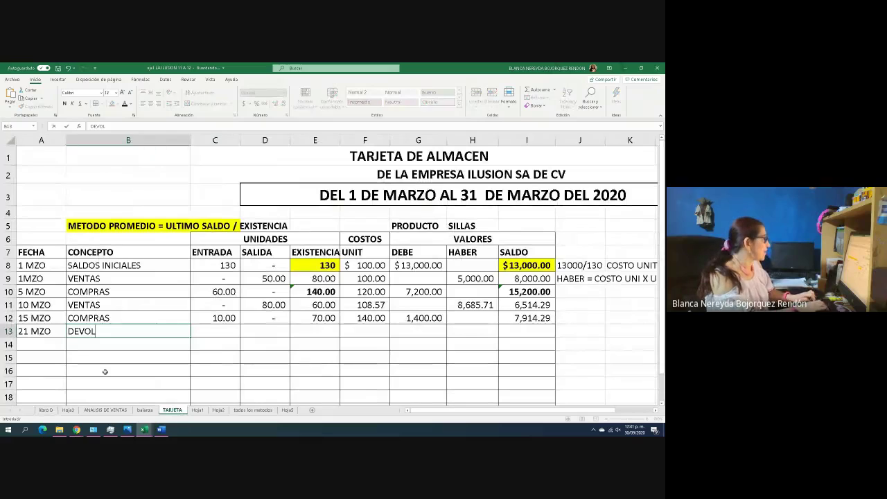
pyautogui.write('UCION D')
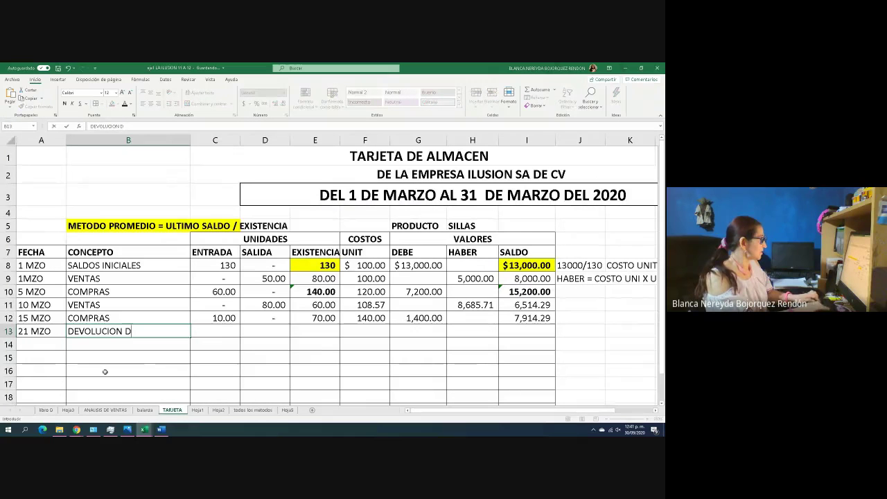
pyautogui.write('EL CLIENTE')
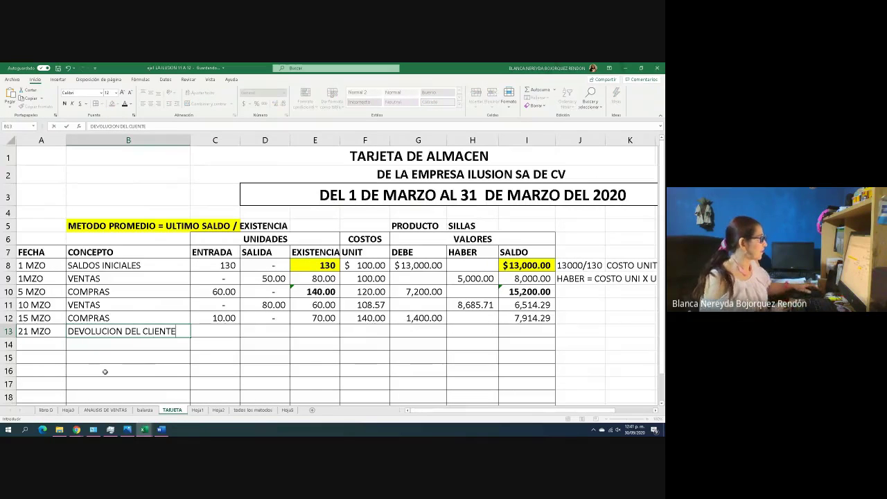
# Enter the 10 returned chairs from journal entry 6A as the ENTRADA in C13 and 0 as the SALIDA in D13
pyautogui.click(215, 335)
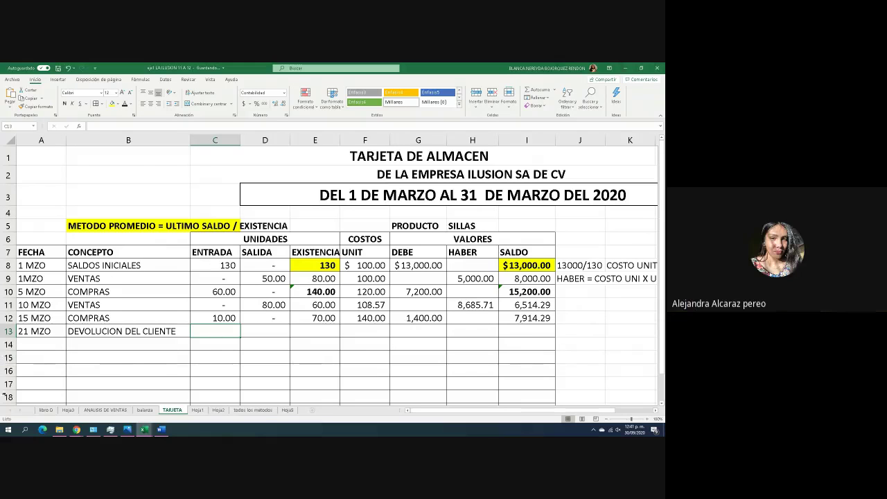
pyautogui.click(43, 411)
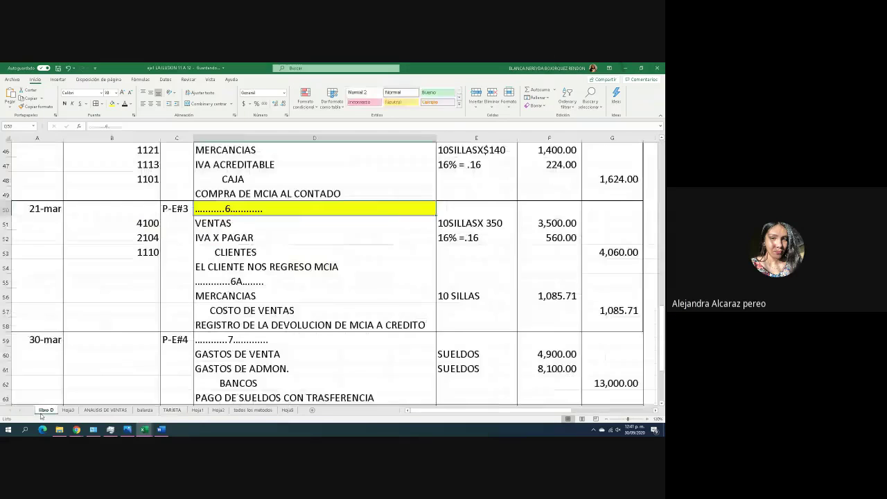
pyautogui.click(463, 298)
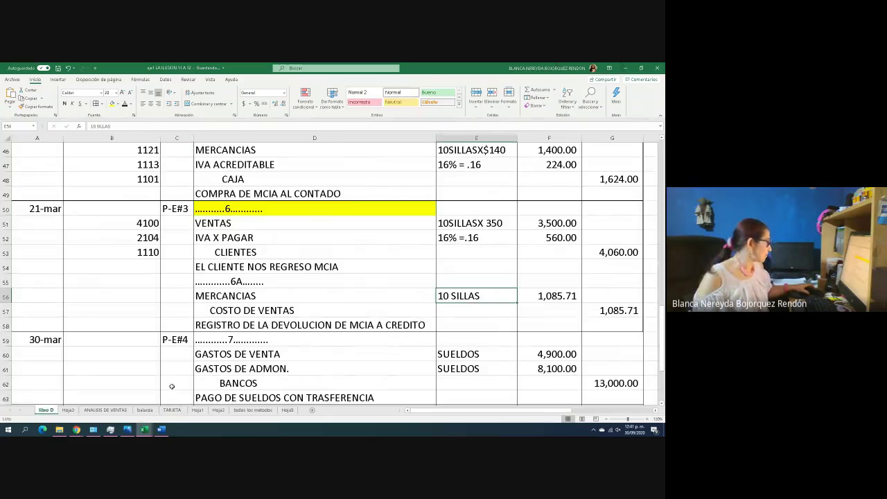
pyautogui.click(173, 412)
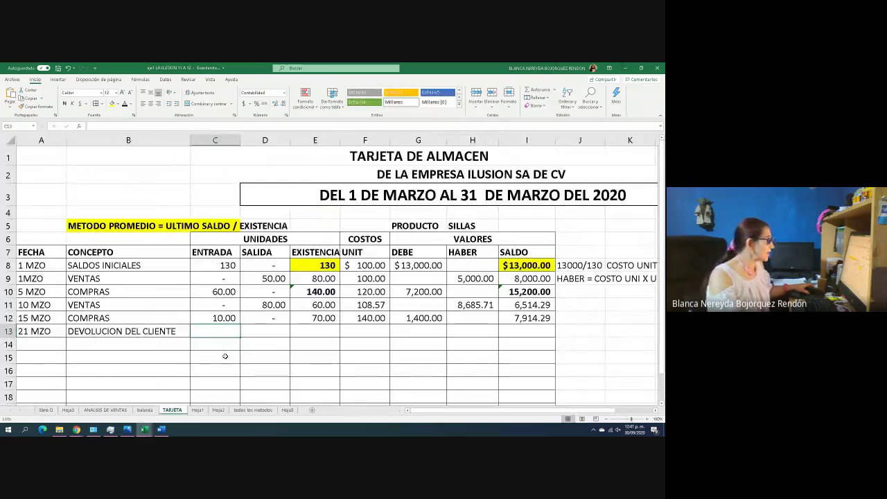
pyautogui.write('10')
pyautogui.click(259, 336)
pyautogui.write('0')
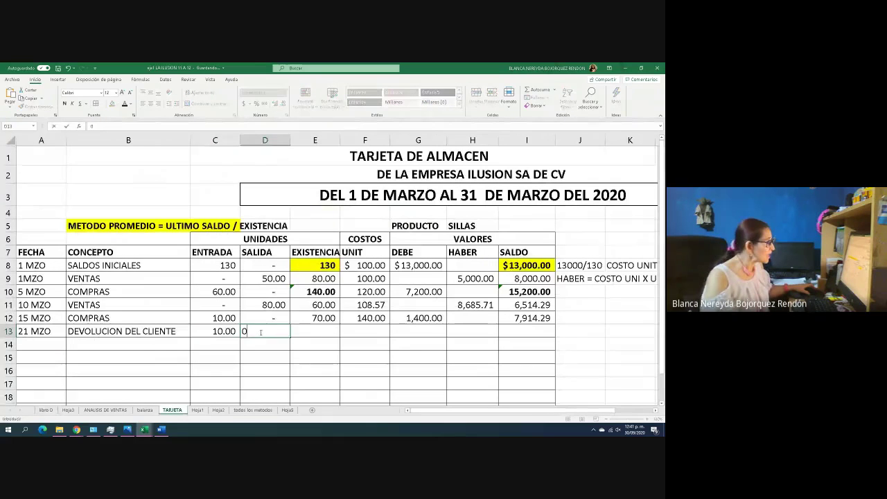
# Calculate the EXISTENCIA of the 21 MZO return row in E13 as the previous stock plus the returned units (=E12+C13)
pyautogui.click(315, 331)
pyautogui.write('=')
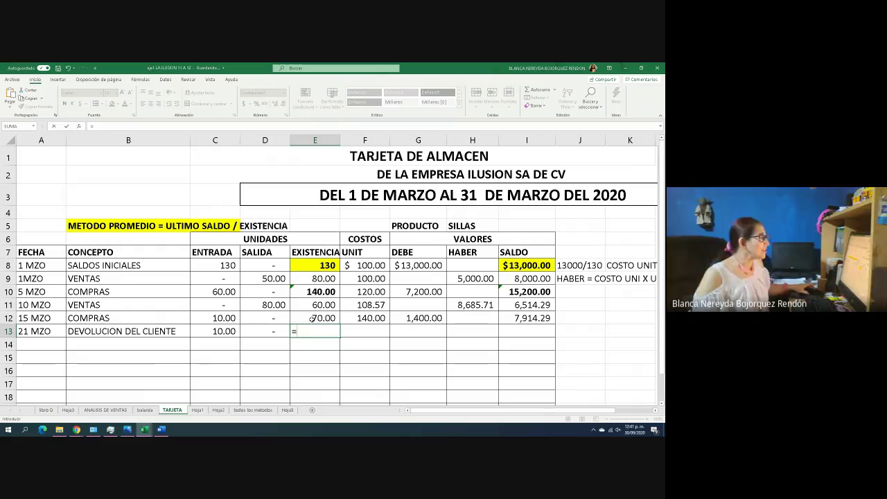
pyautogui.click(312, 318)
pyautogui.write('+')
pyautogui.click(226, 331)
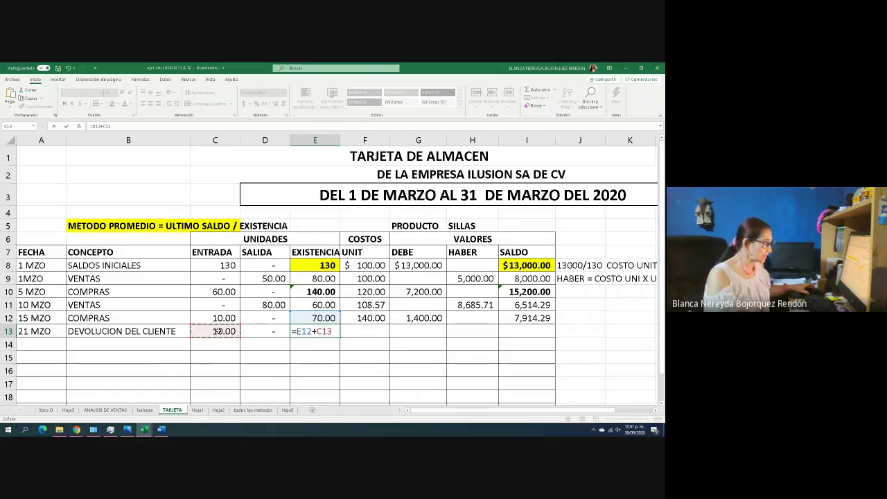
pyautogui.press('Return')
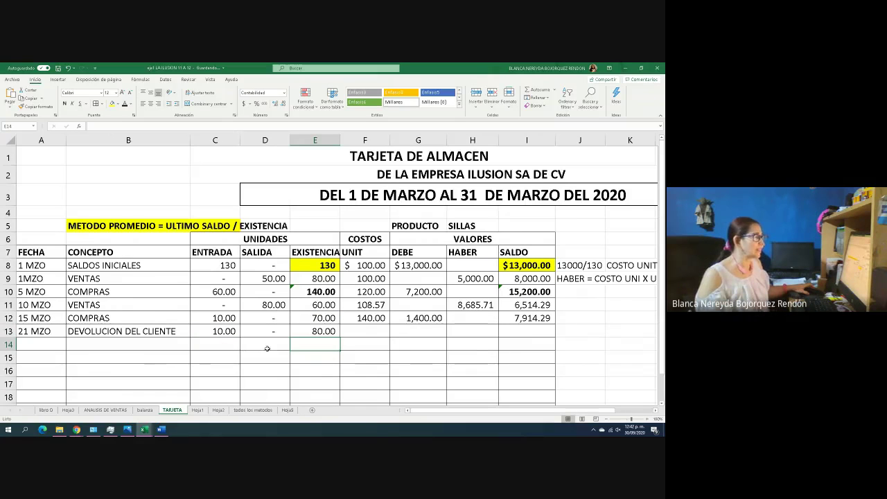
# Check the 10-mar sale entry 4 in libro D and highlight the 10 MZO VENTAS row (A11:I11) in TARJETA with yellow fill
pyautogui.click(362, 332)
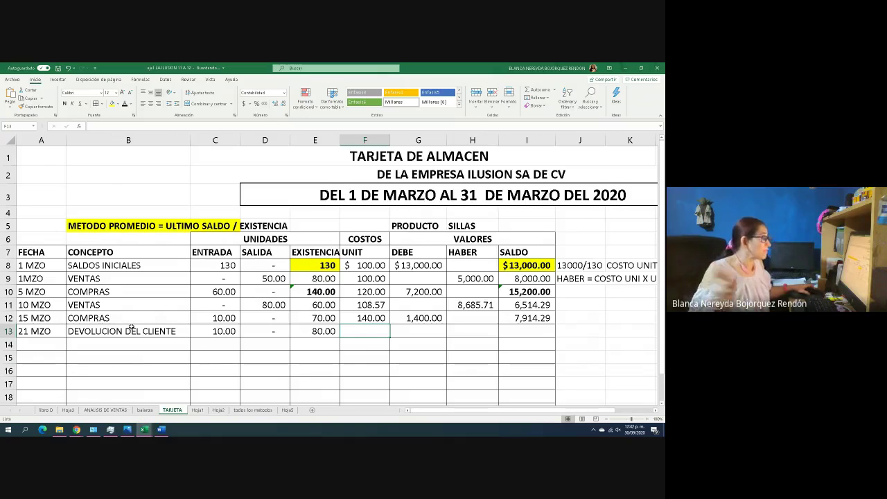
pyautogui.click(46, 411)
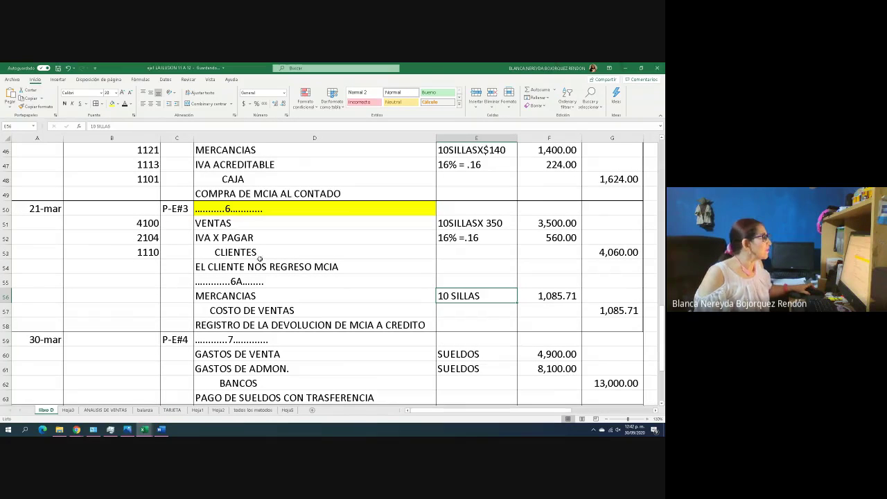
pyautogui.scroll(3, 260, 271)
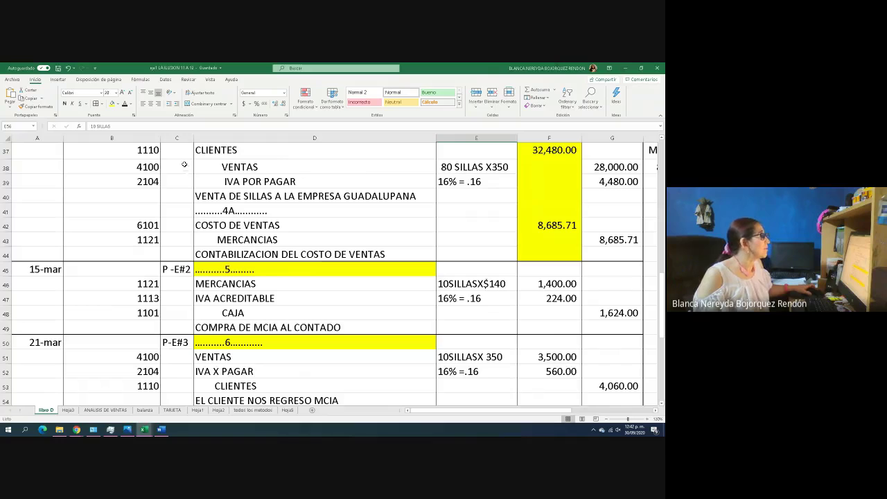
pyautogui.scroll(1, 184, 173)
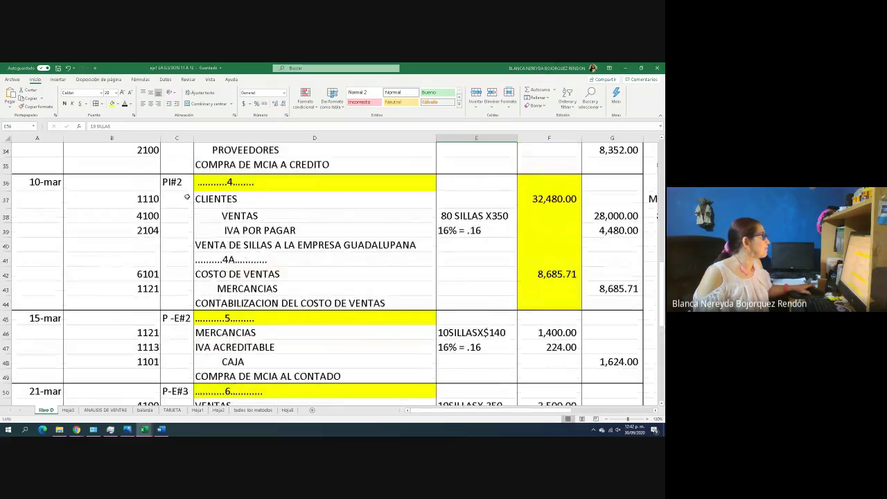
pyautogui.click(40, 182)
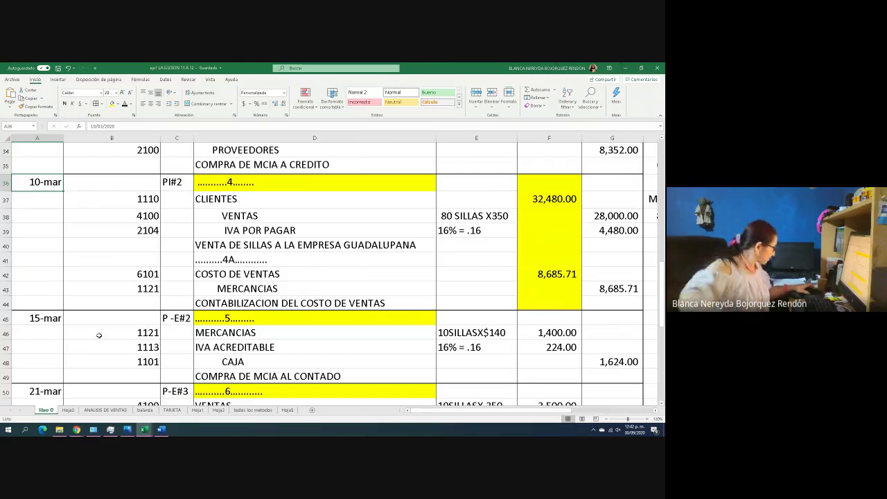
pyautogui.click(173, 410)
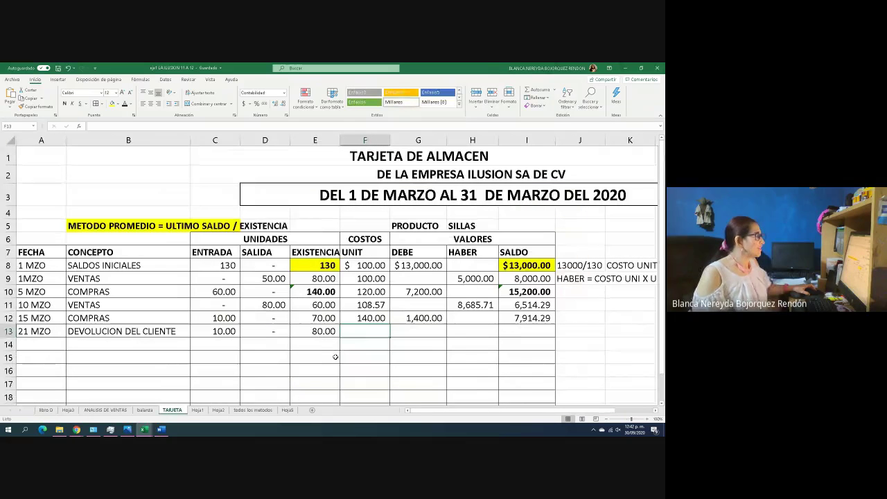
pyautogui.click(62, 308)
pyautogui.moveTo(62, 309); pyautogui.dragTo(530, 306)
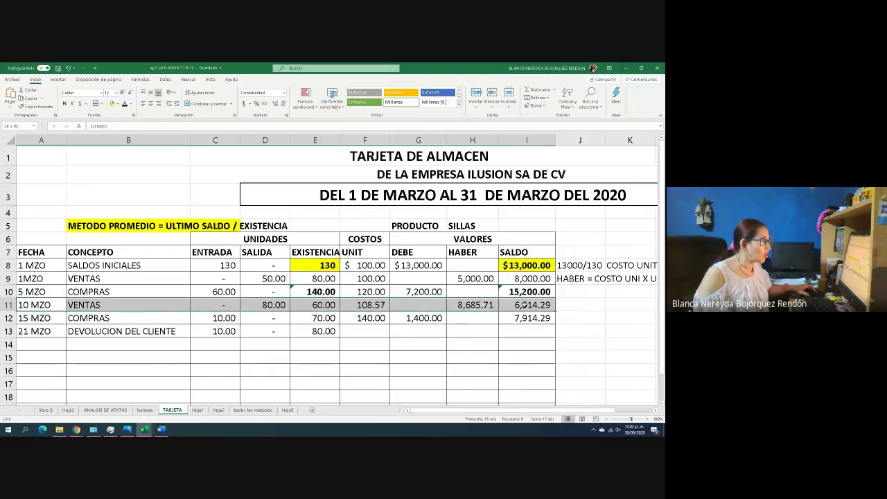
pyautogui.click(111, 103)
# Set the unit cost of the 21 MZO return in F13 to the cost of the 10 MZO sale (=F11)
pyautogui.click(355, 308)
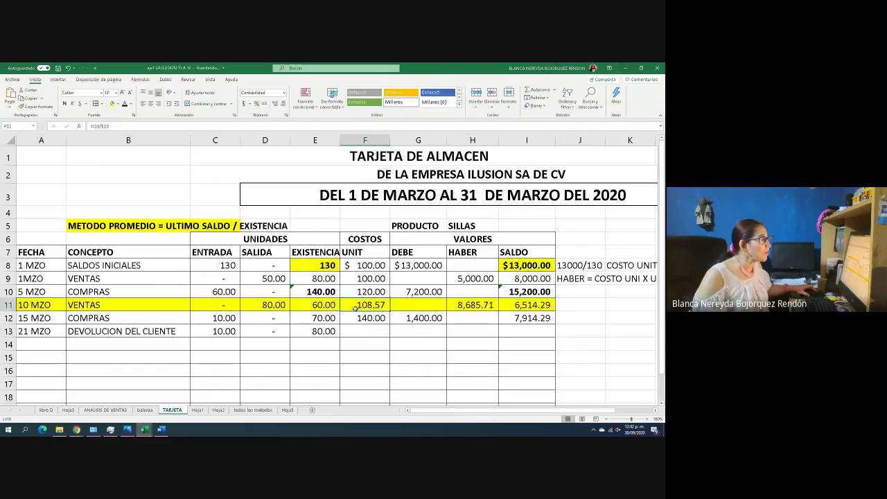
pyautogui.click(354, 331)
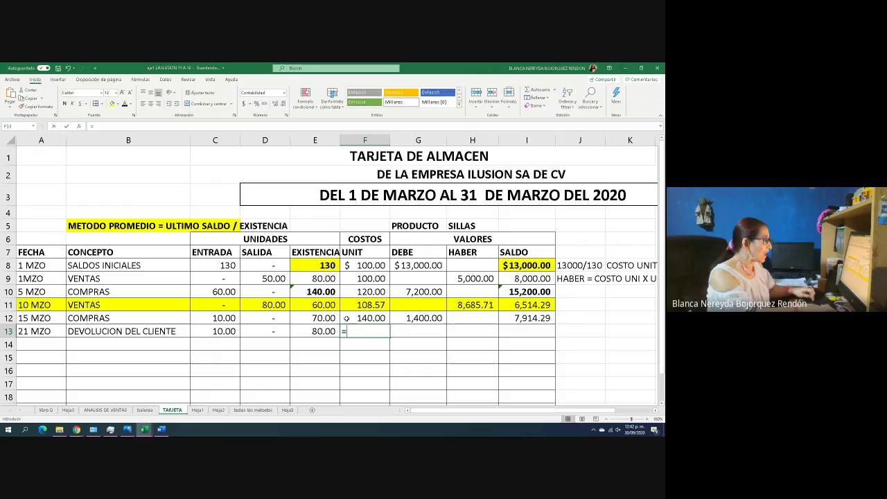
pyautogui.write('=')
pyautogui.click(357, 305)
pyautogui.press('Return')
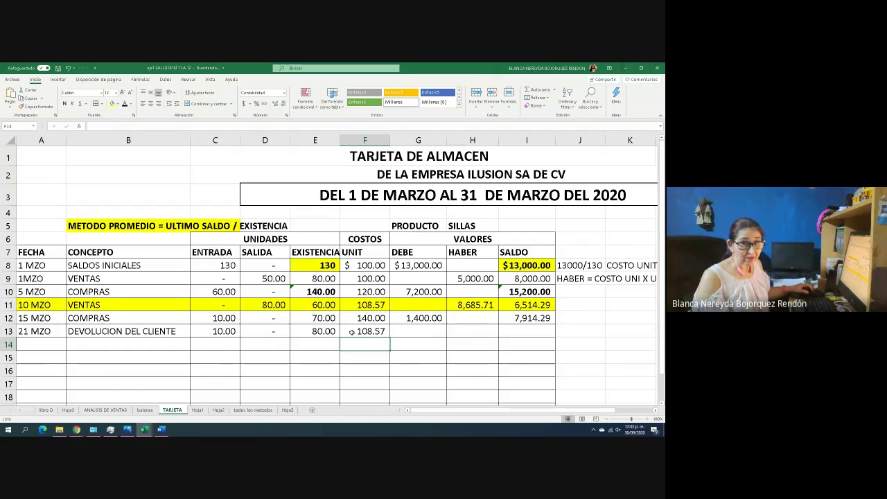
# Calculate the DEBE of the 21 MZO return in G13 as the returned units times the unit cost (=C13*F13)
pyautogui.click(250, 305)
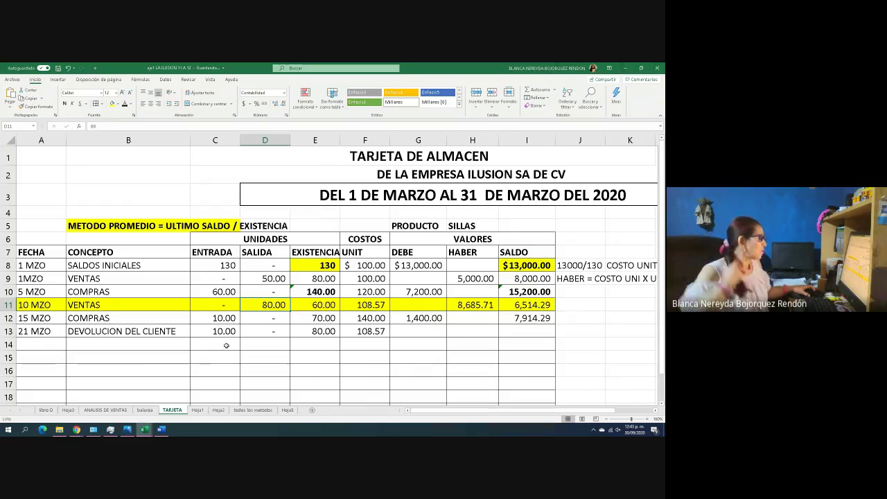
pyautogui.click(408, 335)
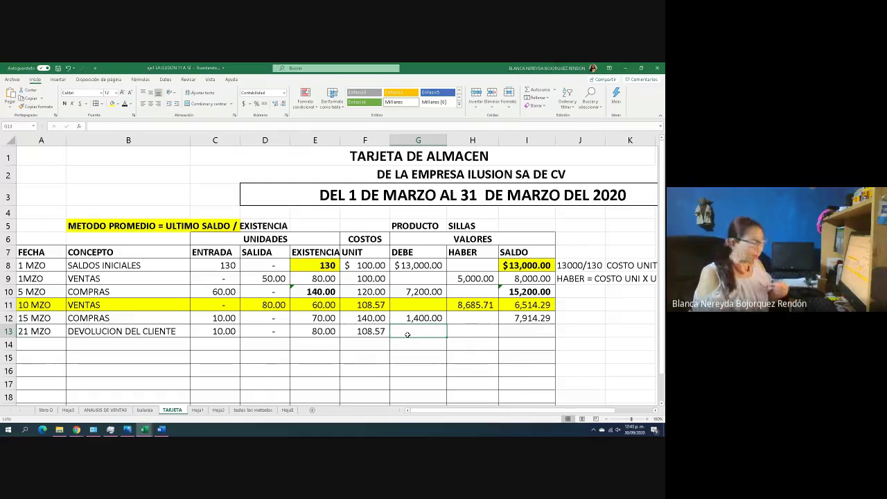
pyautogui.write('=')
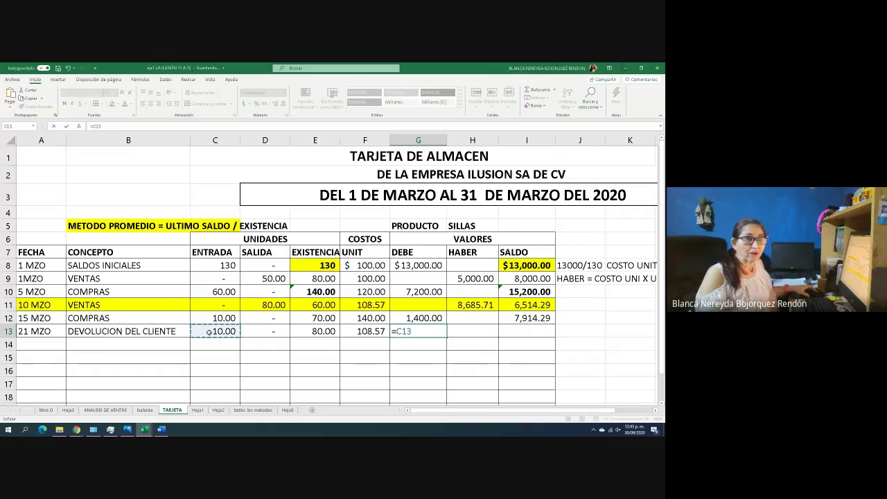
pyautogui.write('*')
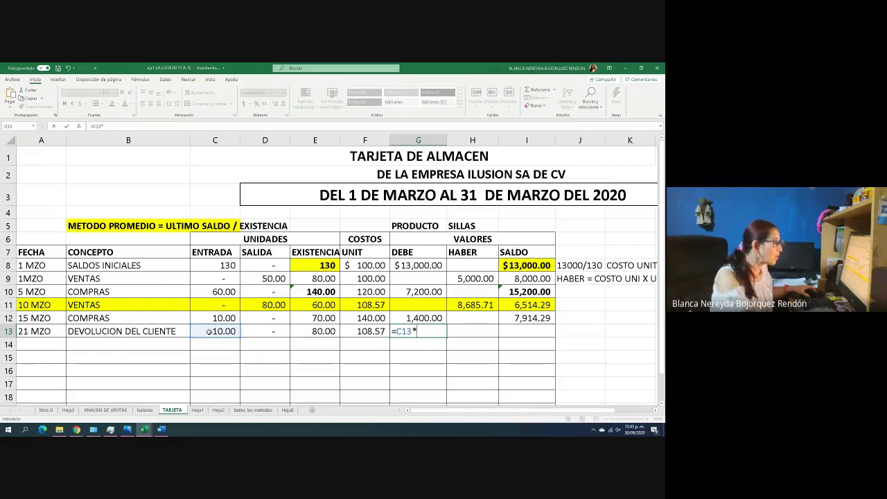
pyautogui.click(351, 332)
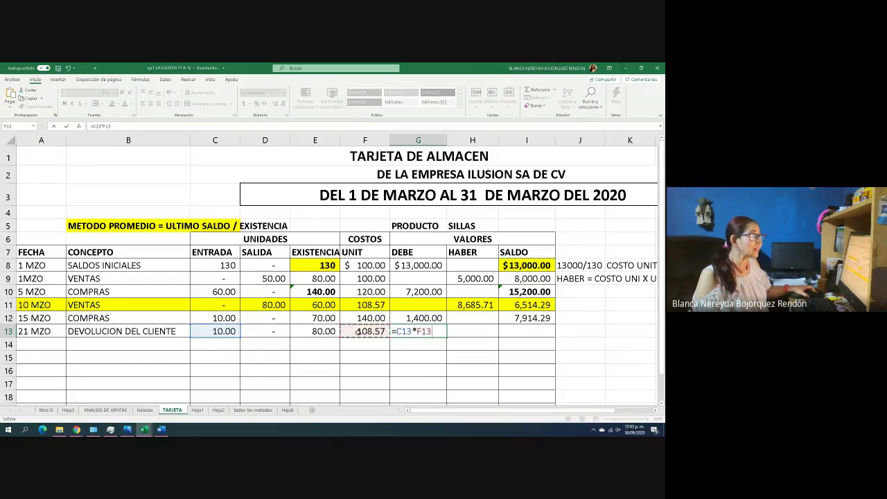
pyautogui.press('Return')
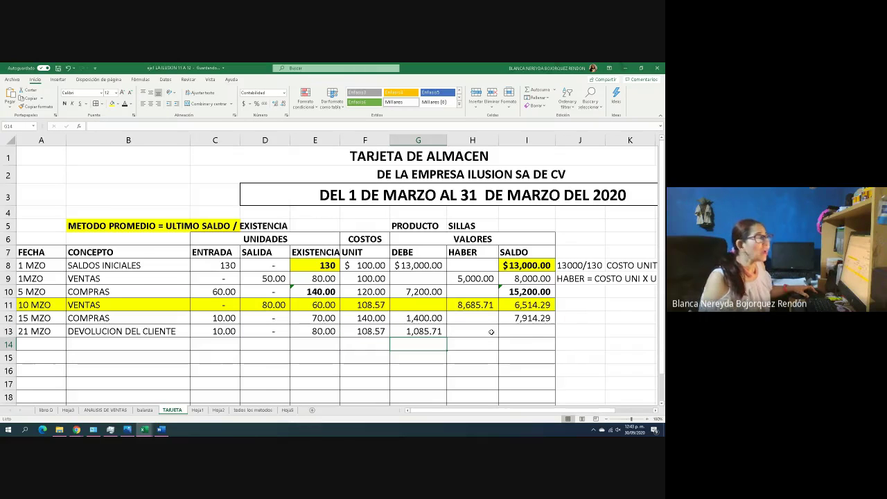
# Calculate the SALDO of the 21 MZO return in I13 as the previous balance plus the DEBE (=I12+G13)
pyautogui.click(513, 331)
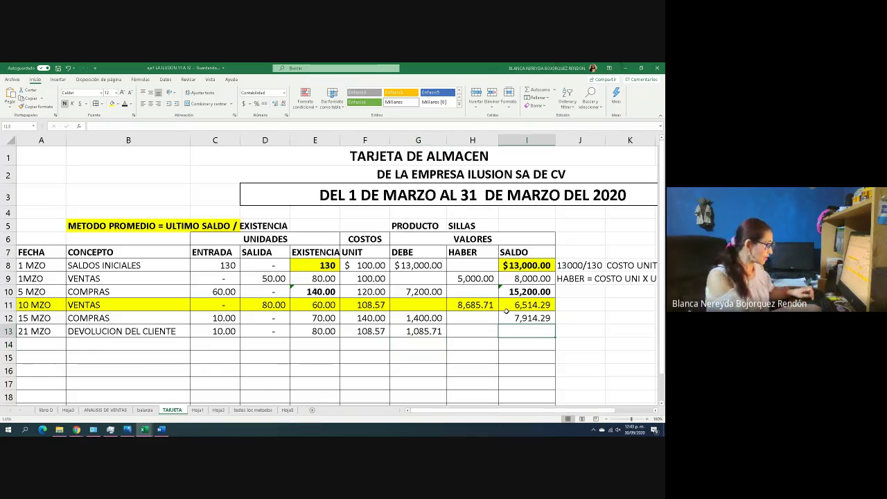
pyautogui.write('=')
pyautogui.click(510, 318)
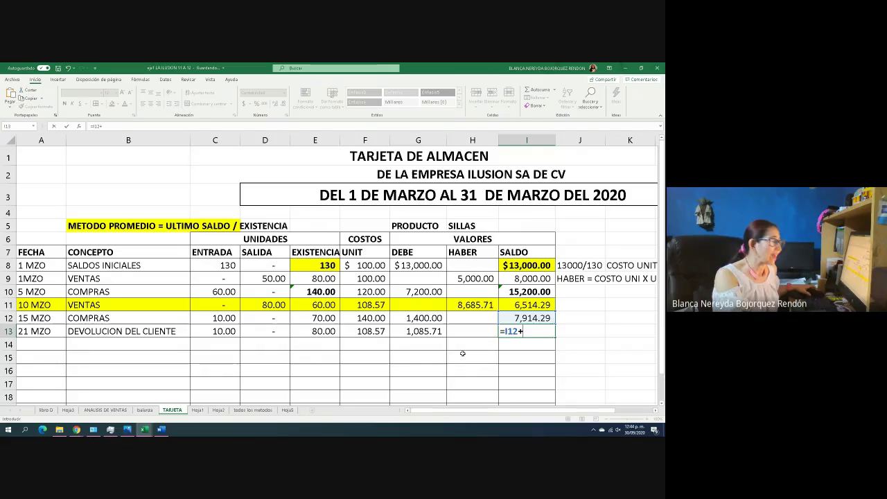
pyautogui.write('+')
pyautogui.click(403, 334)
pyautogui.press('Return')
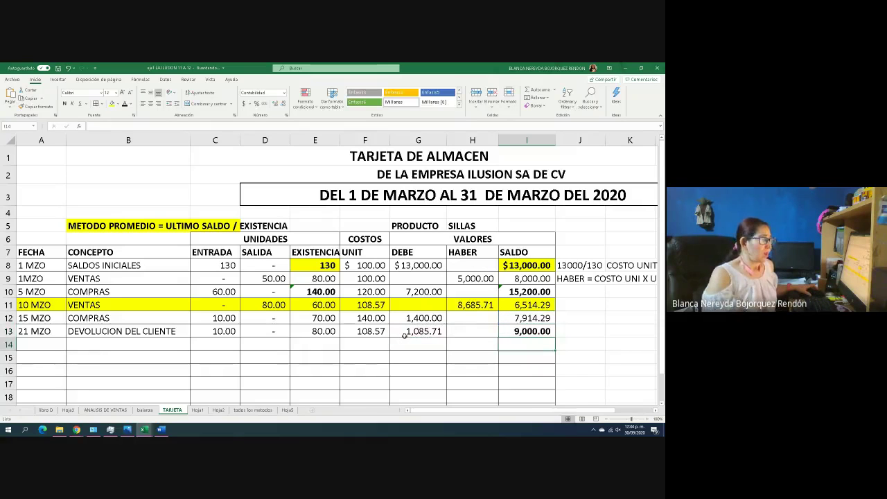
# Label the balance of the 21 MZO return row with SALDO FINAL in J13
pyautogui.click(509, 331)
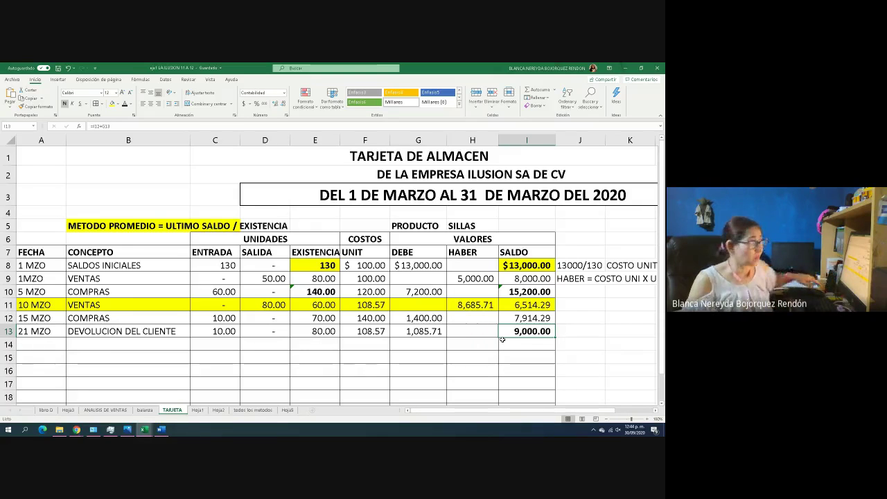
pyautogui.click(571, 333)
pyautogui.write('SALDO FINL')
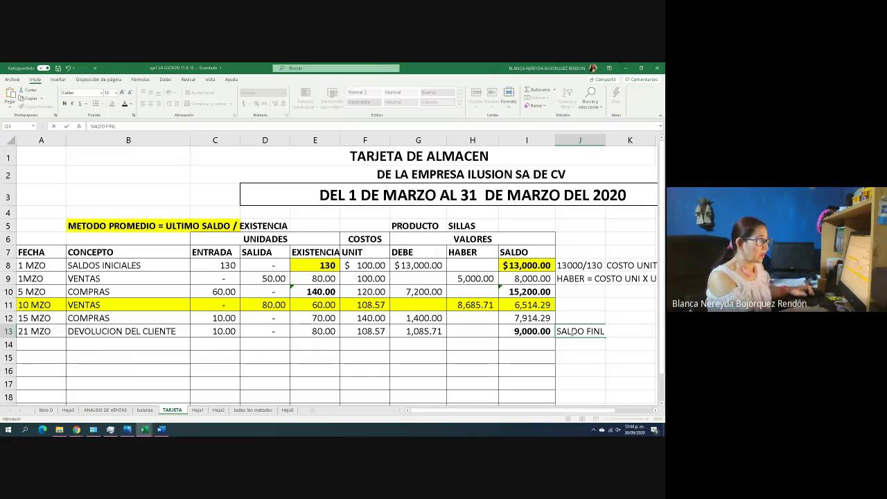
pyautogui.press('BackSpace')
pyautogui.write('AL')
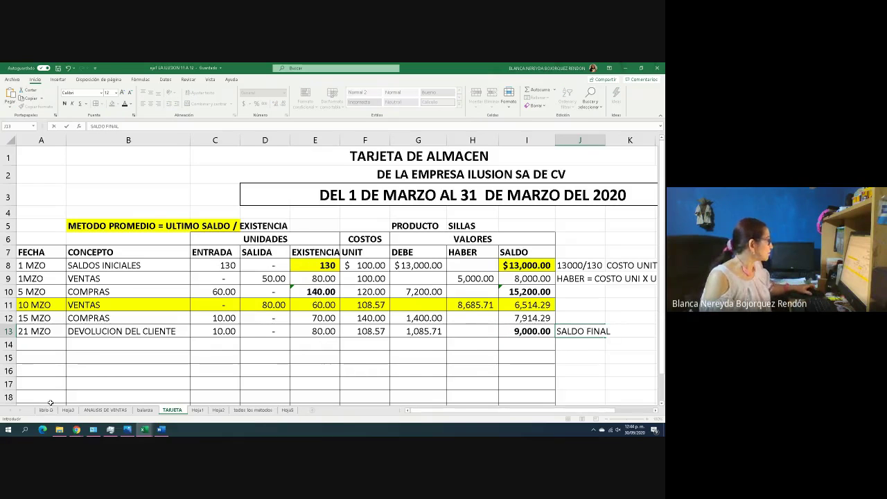
# Highlight the SD balance row of the MERCANCIAS account (Q21:R21) in the LIBRO MAYOR of libro D with yellow fill
pyautogui.click(45, 410)
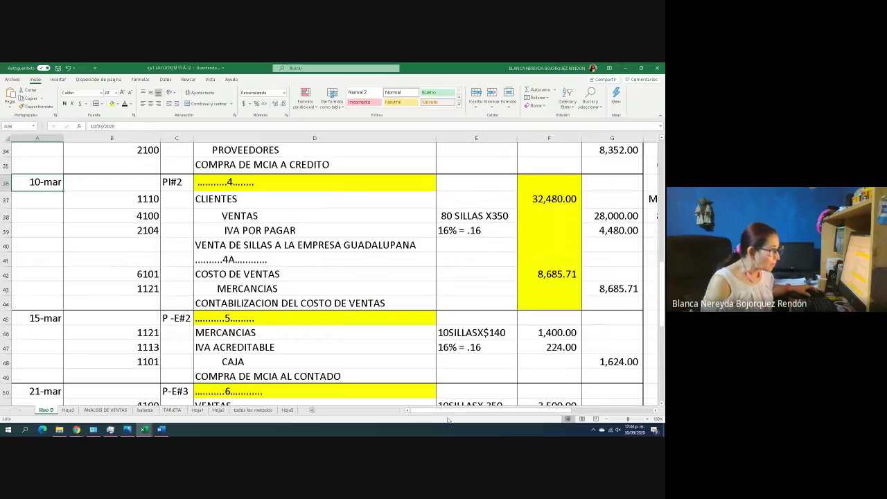
pyautogui.moveTo(449, 411); pyautogui.dragTo(619, 362)
pyautogui.scroll(5, 620, 362)
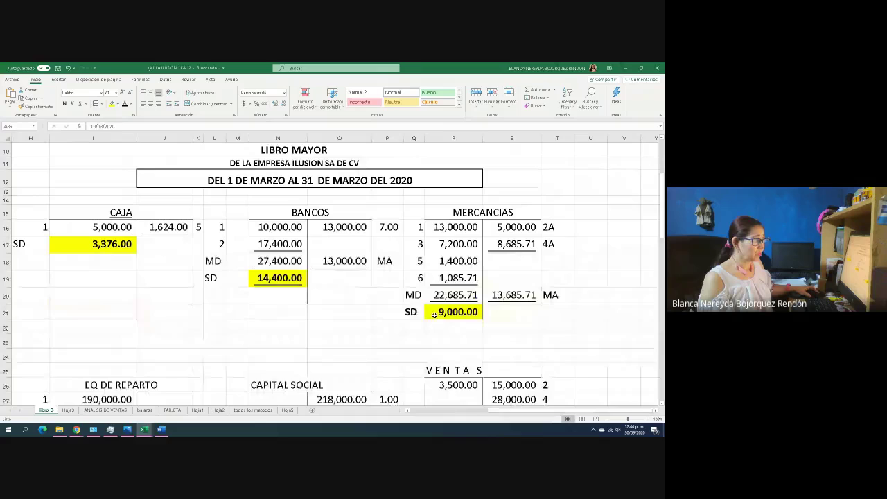
pyautogui.click(430, 312)
pyautogui.moveTo(419, 313); pyautogui.dragTo(451, 312)
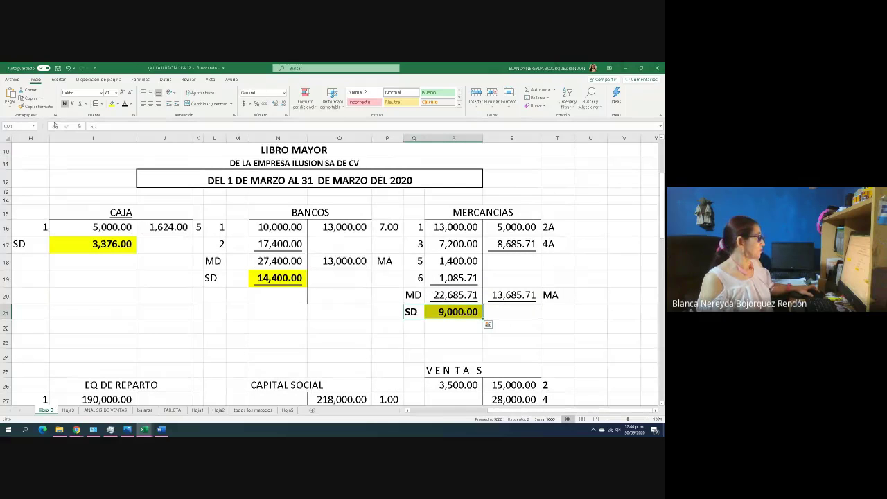
pyautogui.click(112, 104)
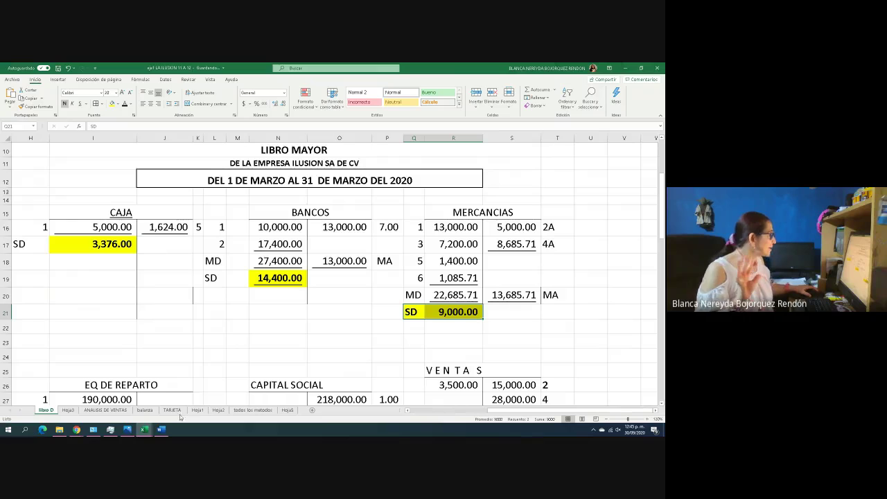
# Switch to the ejenunca te rindas 2020 workbook and show the start of its Libro diario in libro D
pyautogui.moveTo(144, 429)
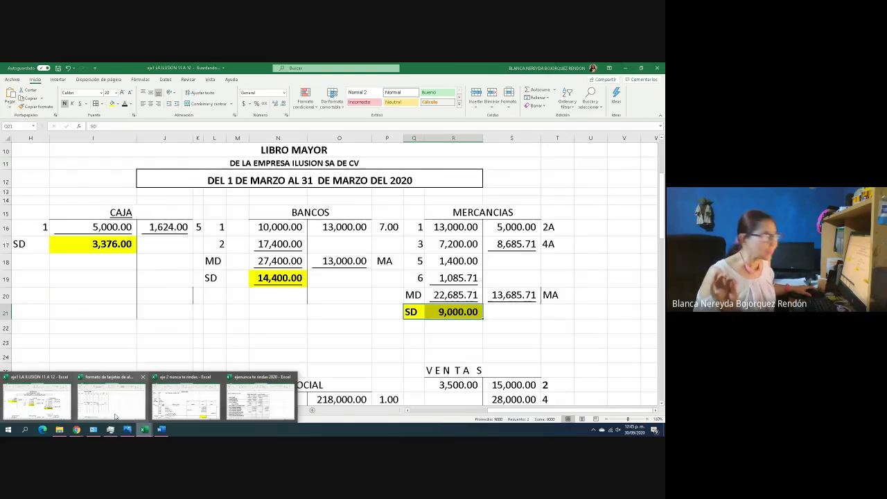
pyautogui.click(247, 408)
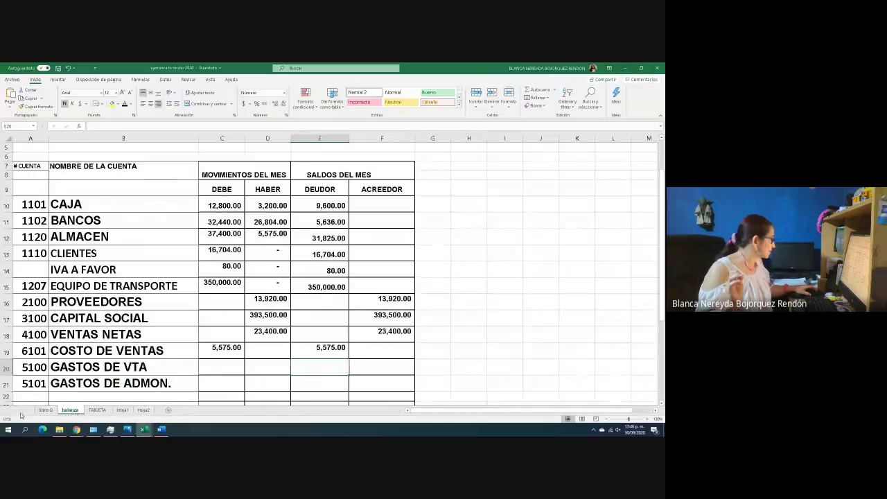
pyautogui.click(46, 411)
pyautogui.scroll(15, 101, 371)
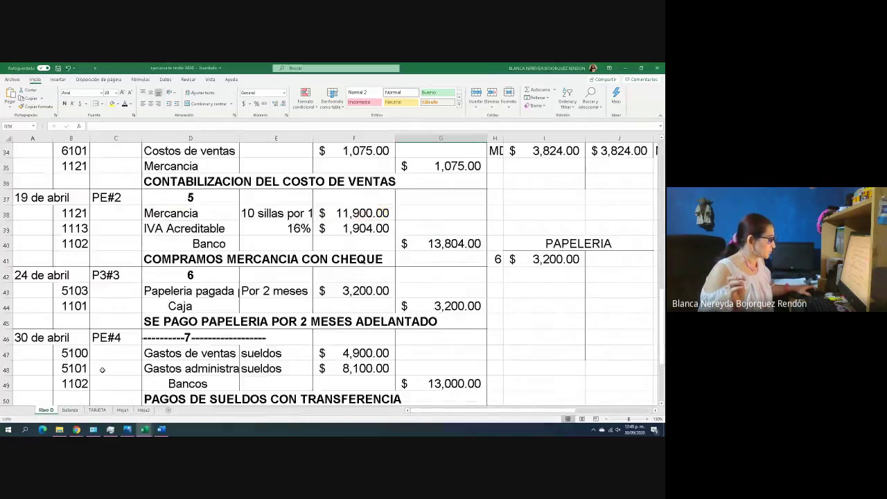
pyautogui.scroll(2, 100, 371)
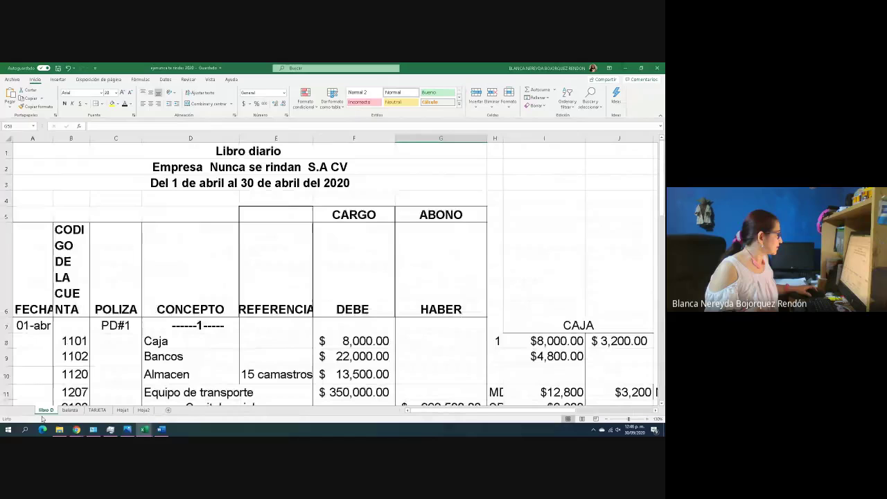
# Switch to the Word document with EJERCICIO NO. 2 of La empresa Nunca se Rindan and close its navigation pane
pyautogui.moveTo(127, 430)
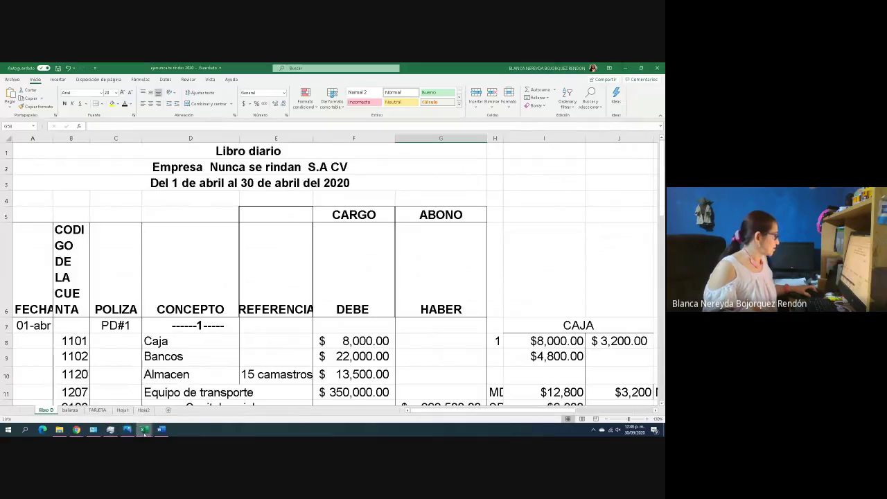
pyautogui.click(196, 418)
pyautogui.scroll(3, 368, 277)
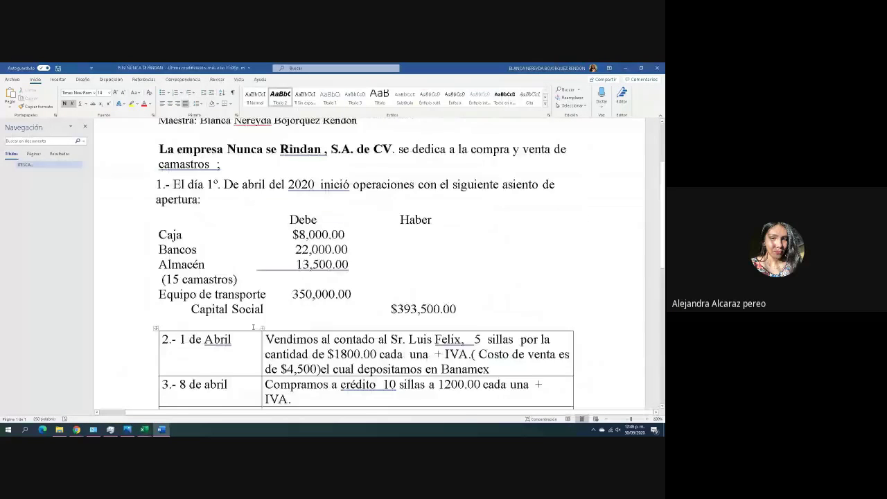
pyautogui.click(85, 127)
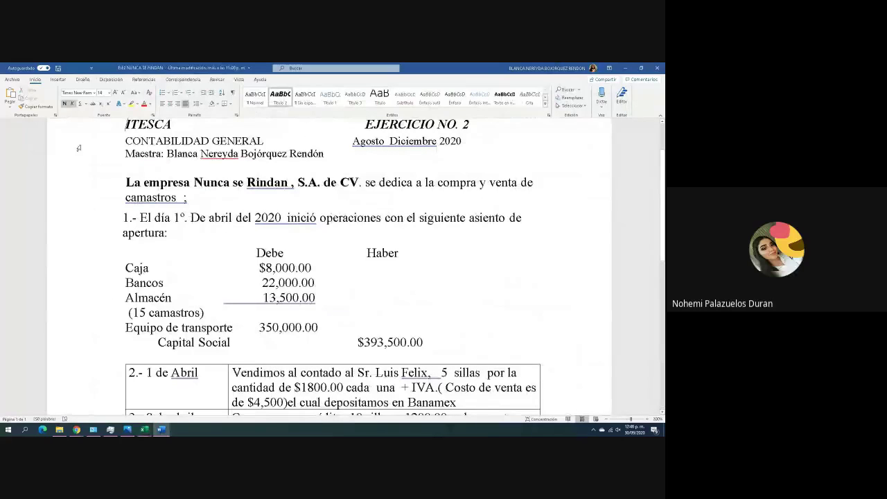